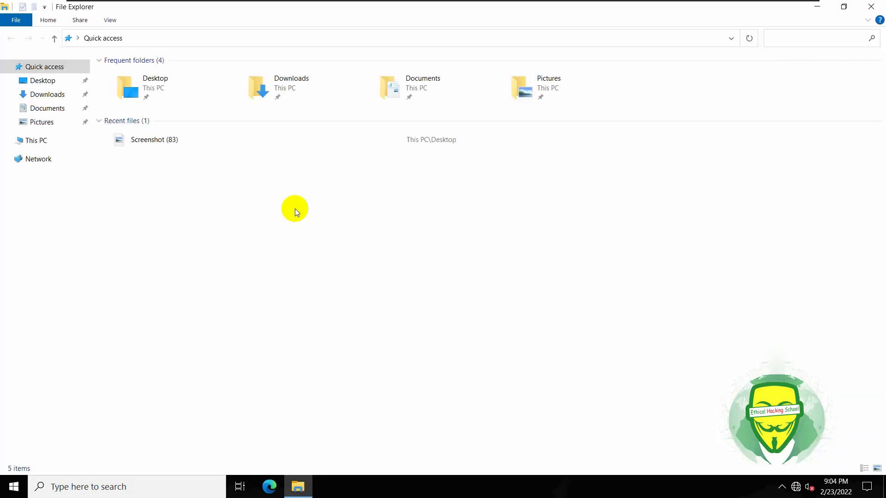
Confirm This PC holds only Local Disk C: and the DVD drive, then close File Explorer.
left_click(36, 140)
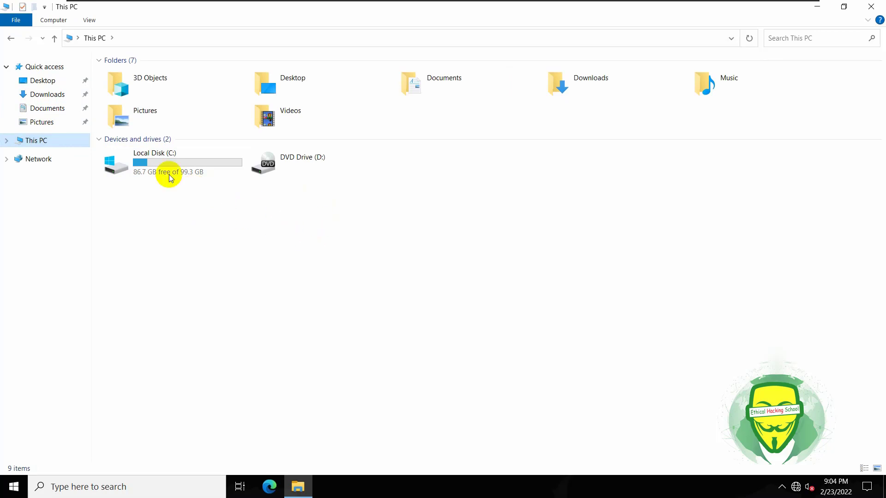
right_click(53, 146)
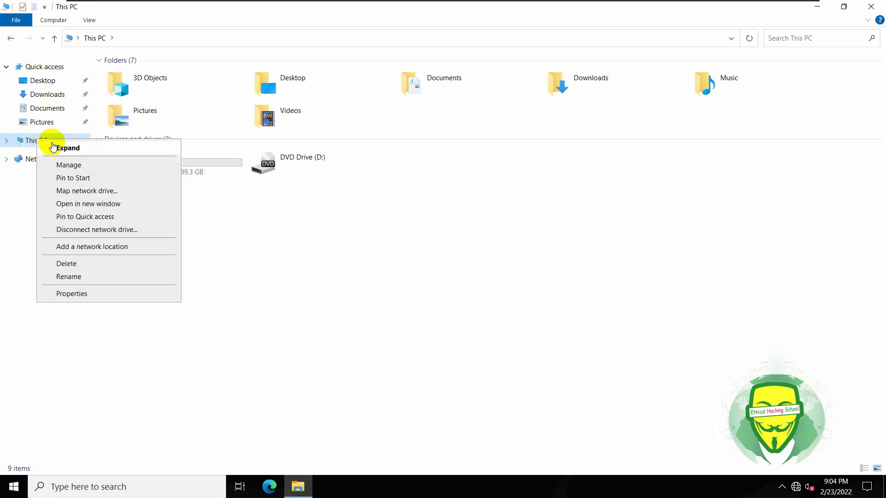
left_click(394, 228)
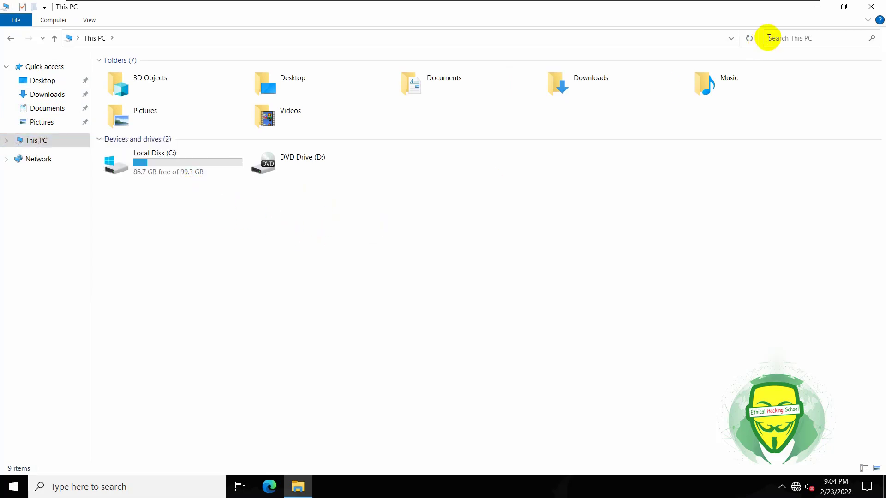
left_click(873, 6)
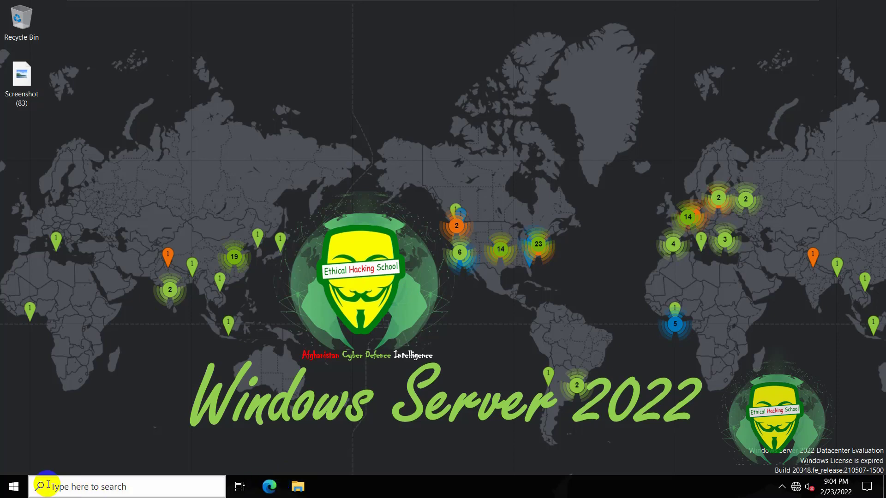
Launch Server Manager maximized from Start and begin the Add Roles and Features wizard via Manage.
left_click(9, 485)
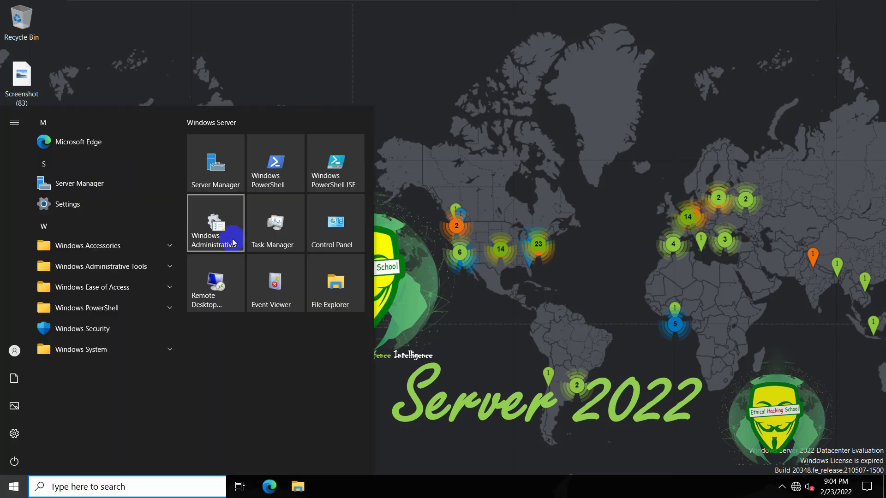
left_click(227, 182)
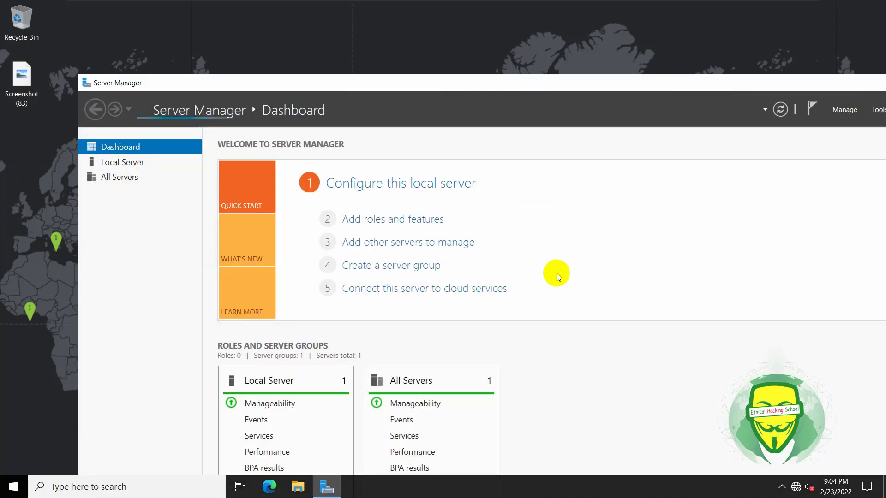
double_click(755, 86)
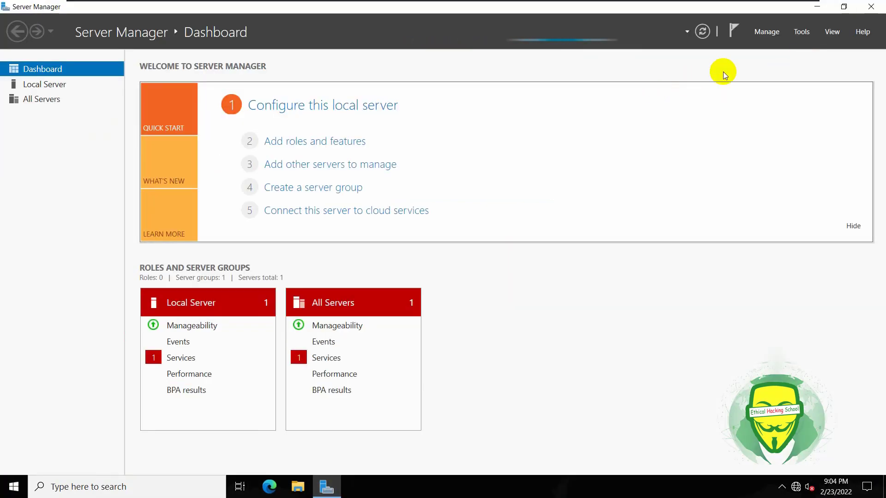
left_click(775, 35)
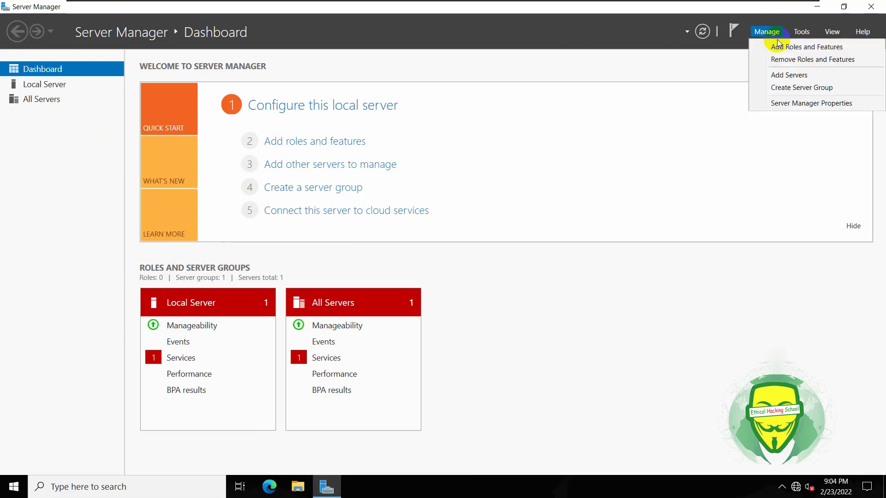
left_click(808, 49)
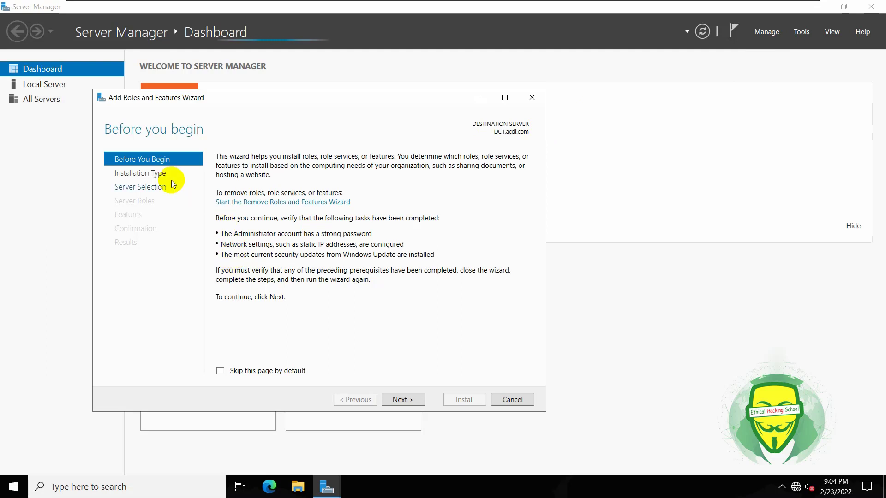
Keep role-based installation with DC1.acdi.com as the destination server.
left_click(392, 400)
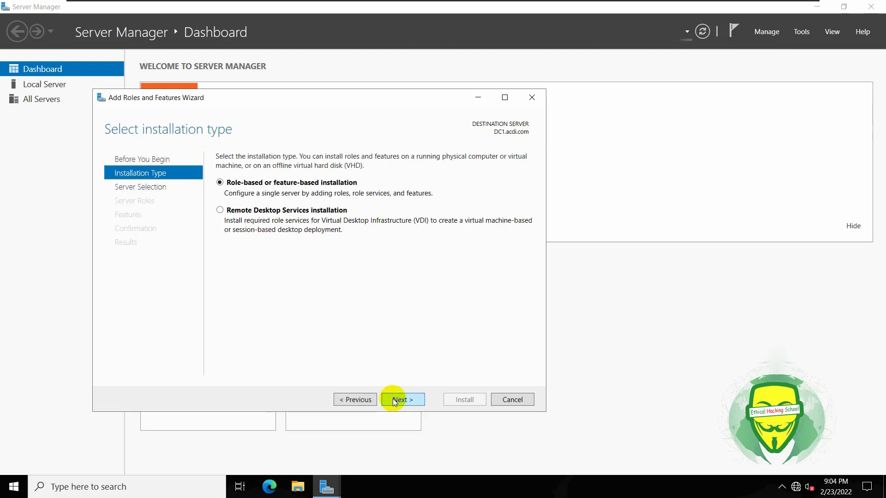
left_click(393, 399)
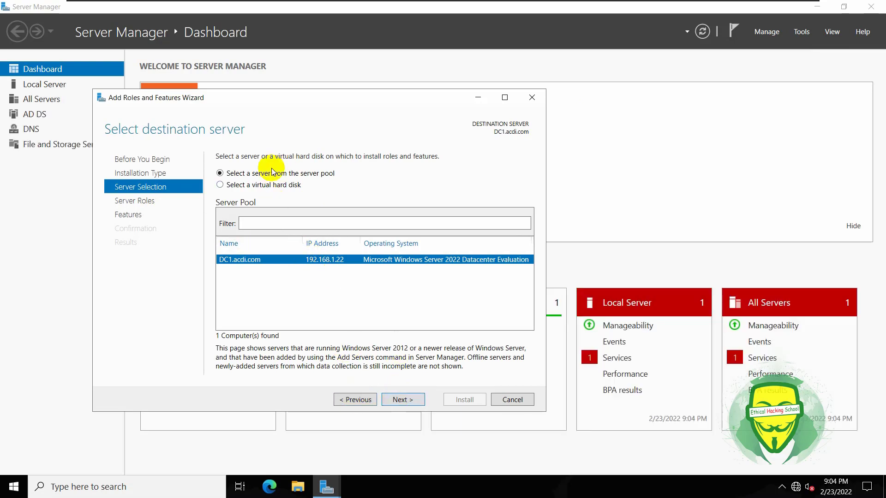
left_click(402, 400)
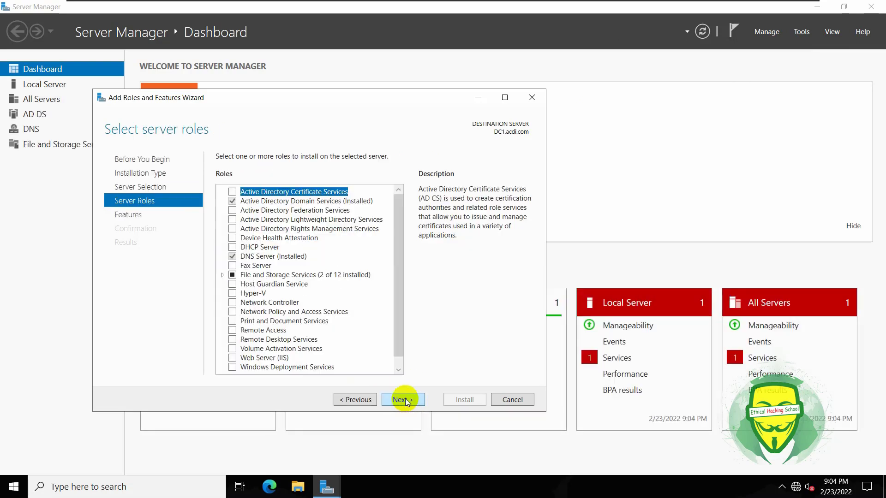
Select iSCSI Target Server under File and iSCSI Services, skip extra features, and start installing.
left_click(222, 277)
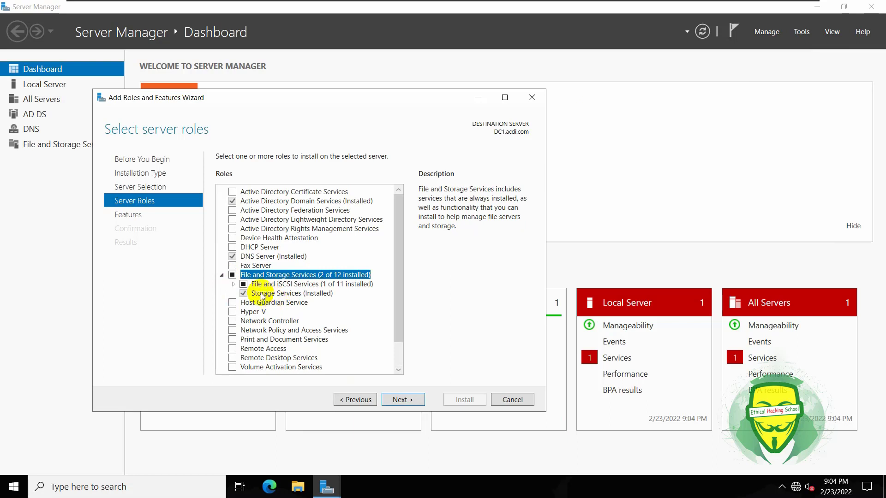
left_click(234, 284)
scroll(268, 314, "down", 3)
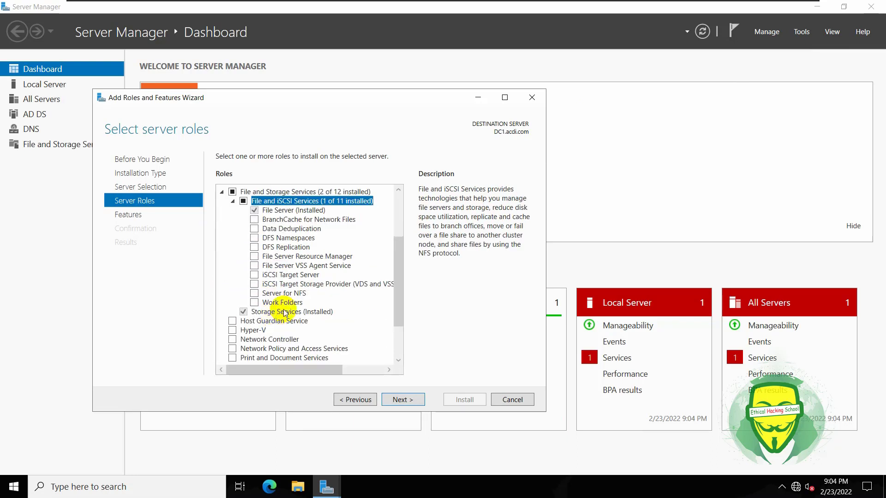
left_click(254, 275)
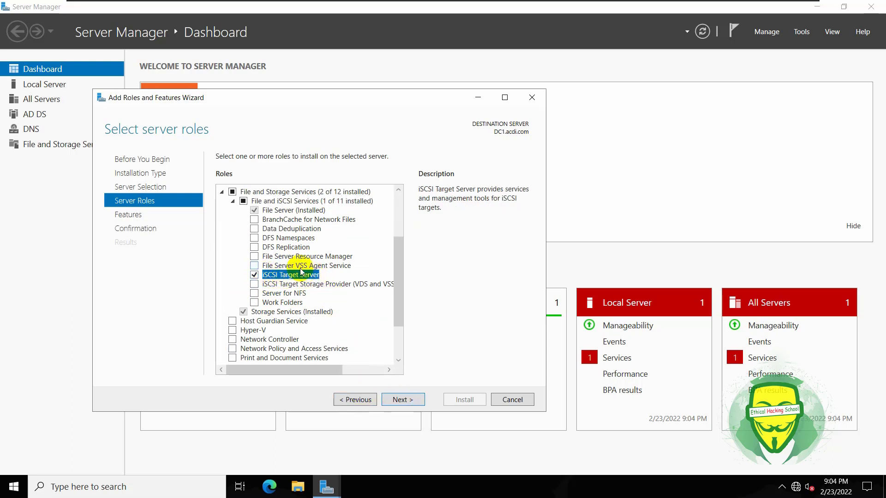
left_click(409, 400)
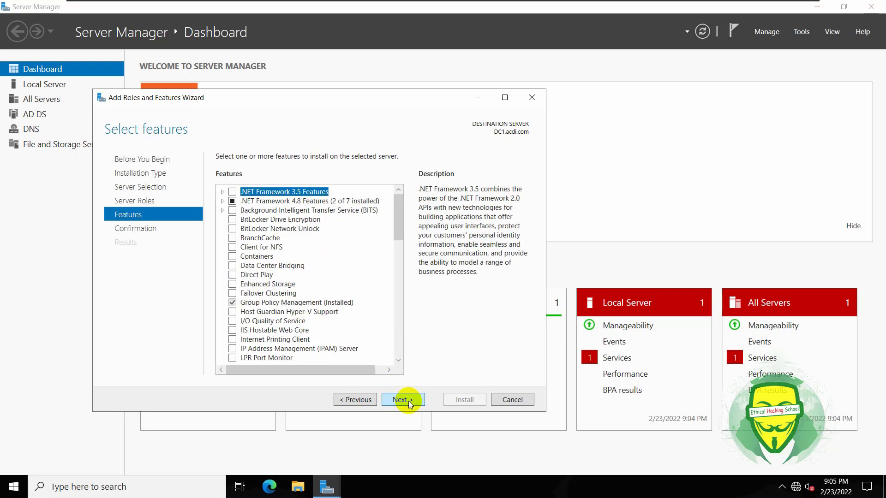
left_click(408, 401)
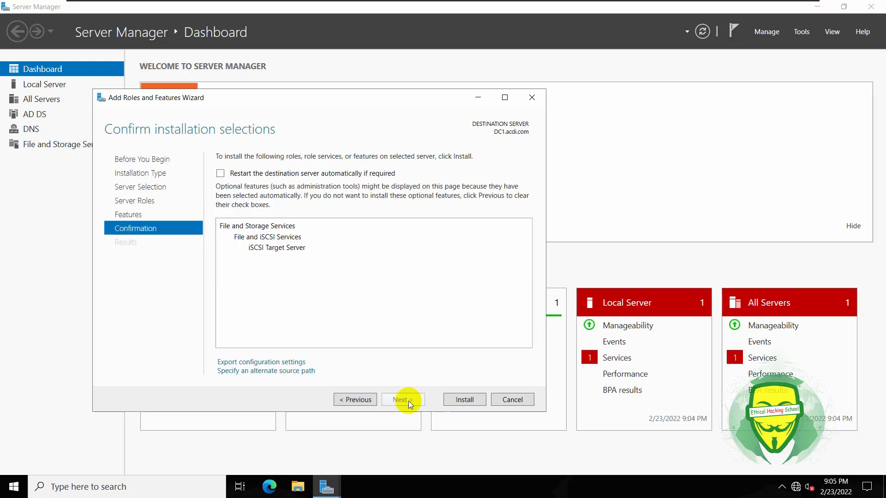
left_click(464, 400)
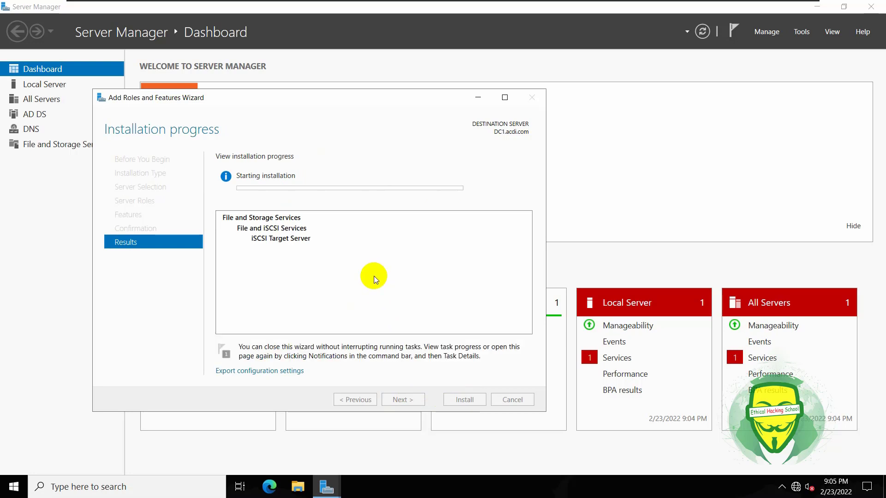
Move the installation progress window and switch to the 'Install iSCSI target on Windows Server 2022' slides.
left_click_drag(293, 98, 397, 108)
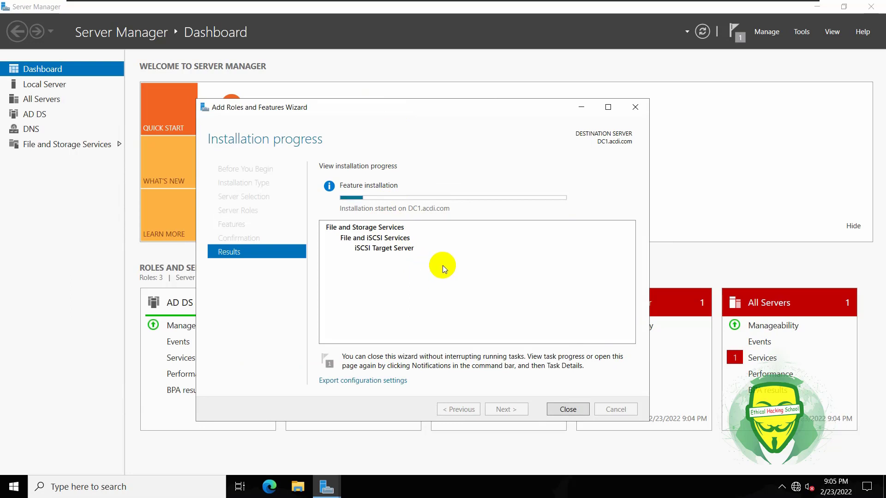
mouse_move(607, 7)
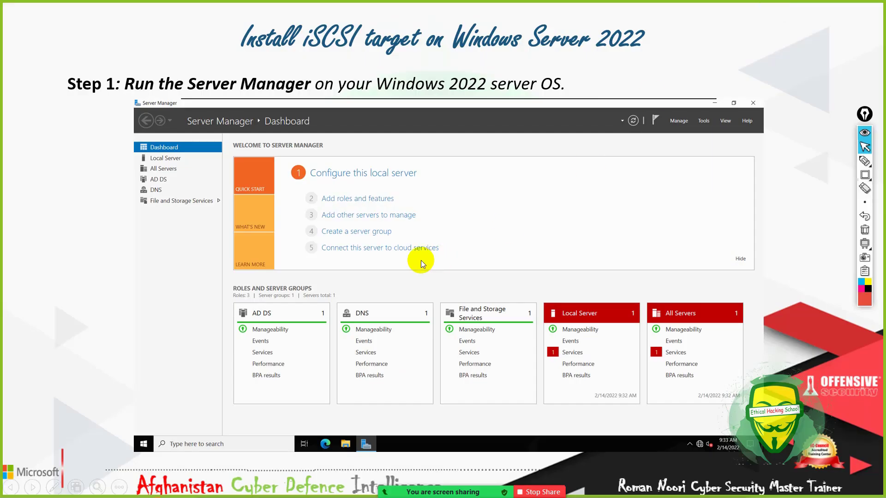
left_click(421, 264)
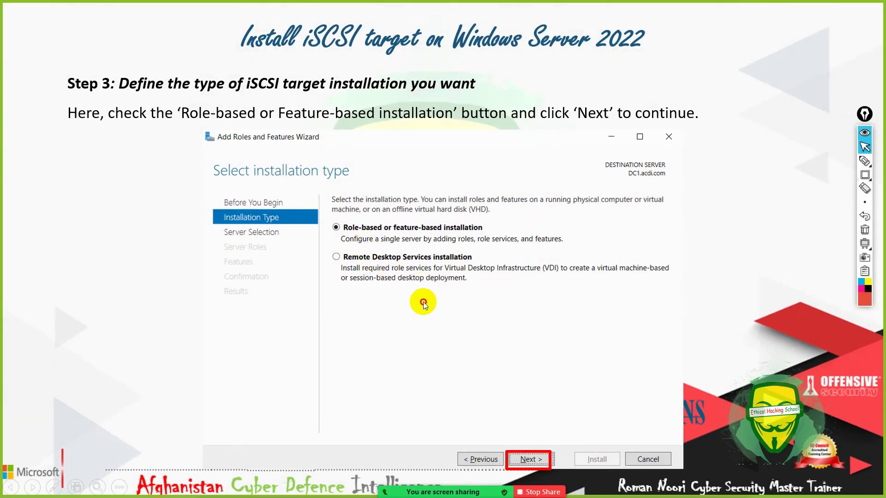
Advance the slides from Step 4 to the virtual disk location slide, then Alt+Tab back to the server.
left_click(422, 302)
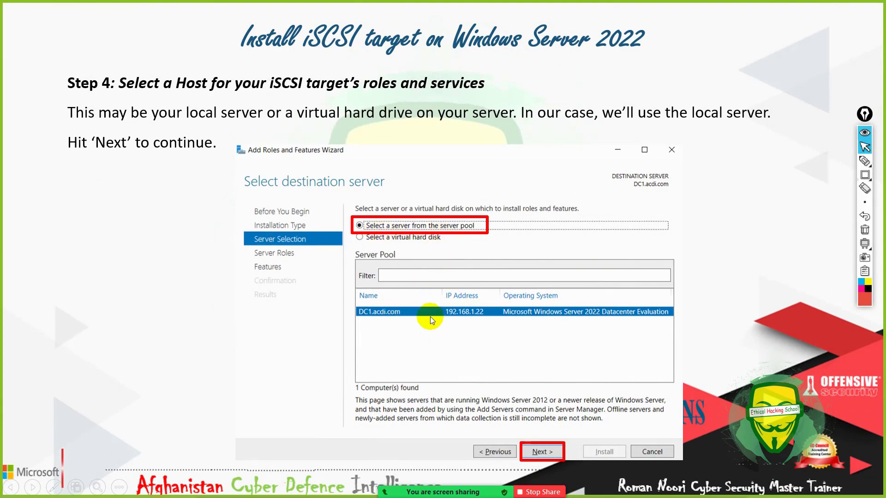
left_click(389, 322)
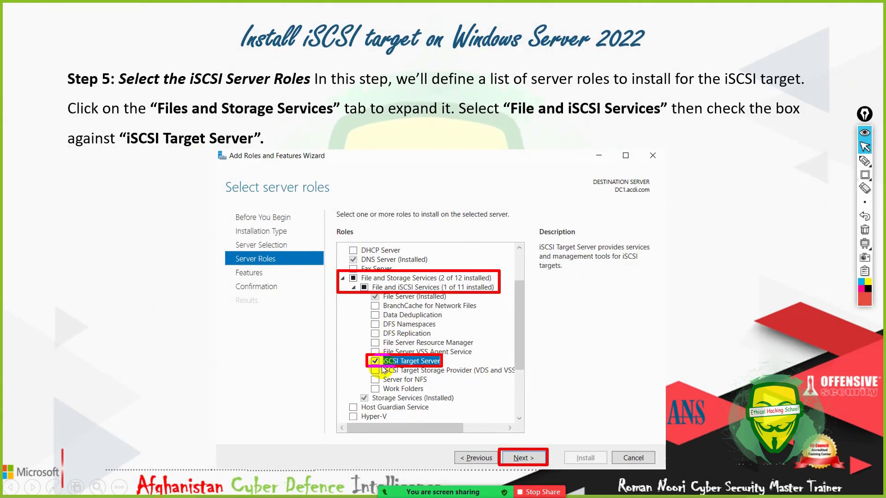
left_click(485, 322)
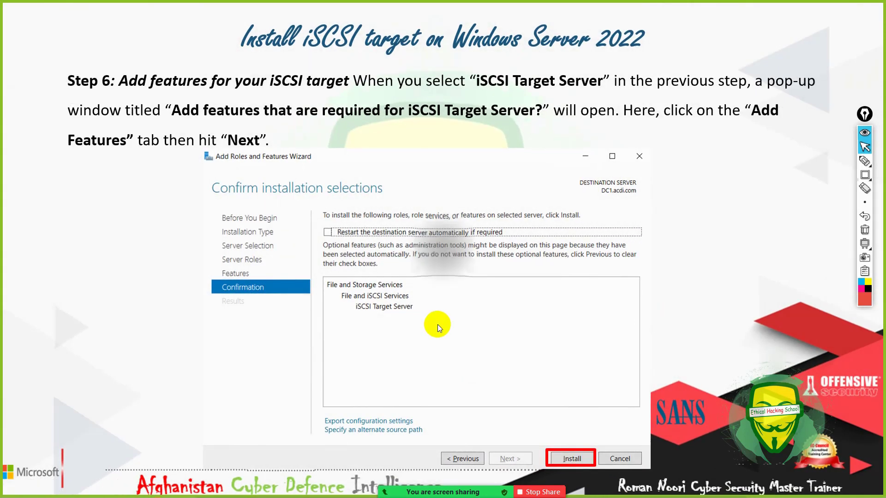
left_click(437, 325)
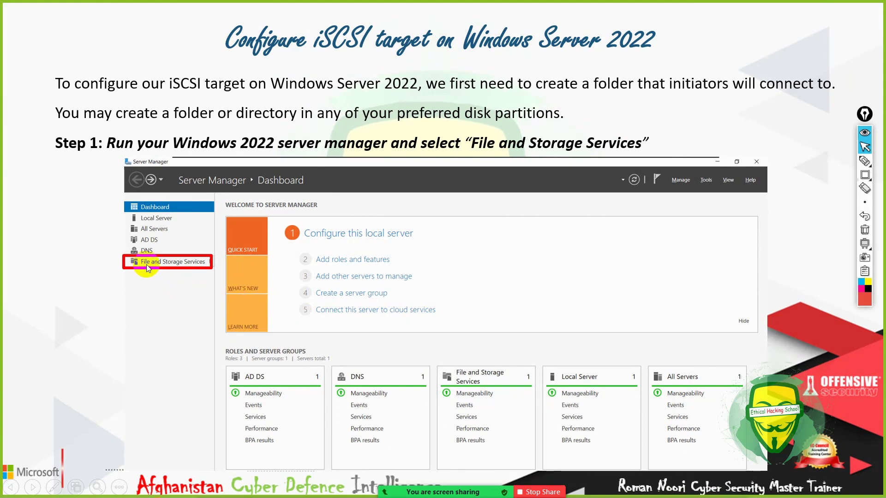
left_click(408, 287)
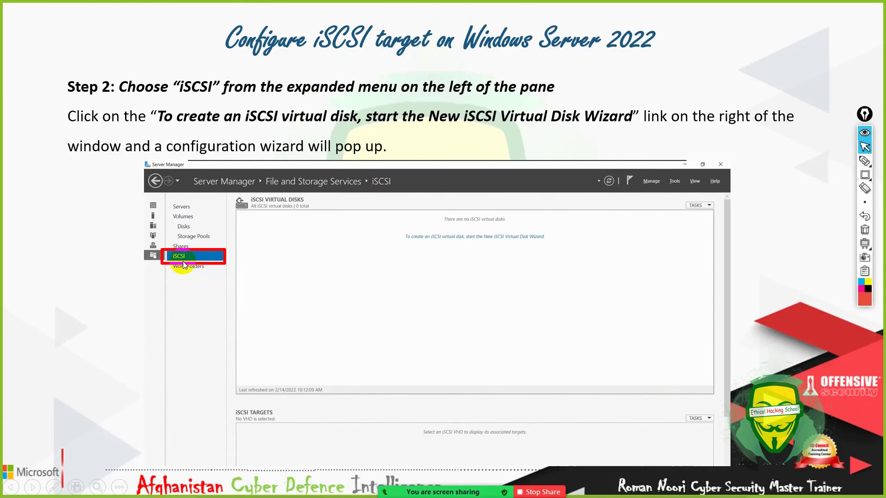
left_click(380, 273)
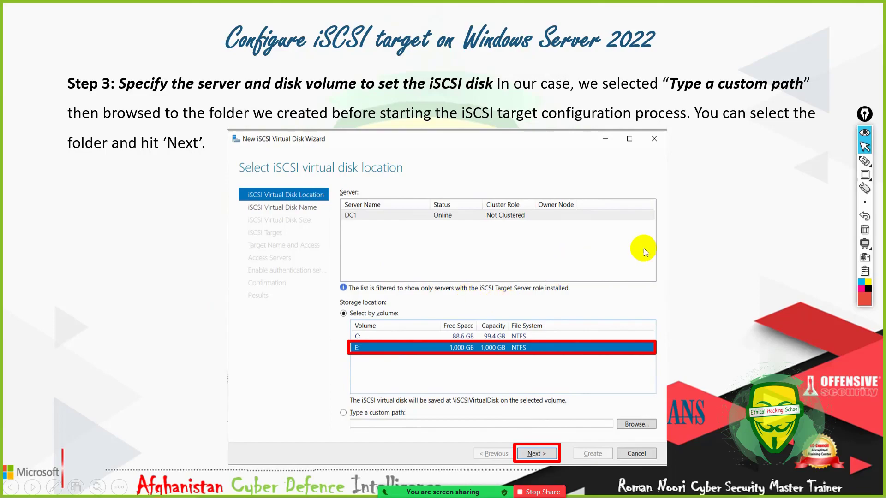
key("alt+Tab")
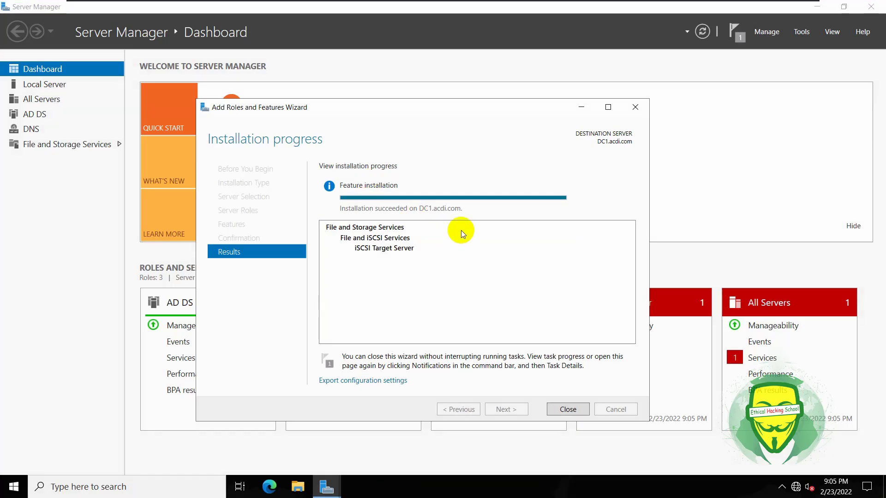
Close the finished wizard, refresh, and show the iSCSI Virtual Disks TASKS menu under File and Storage Services.
left_click(570, 408)
left_click(704, 35)
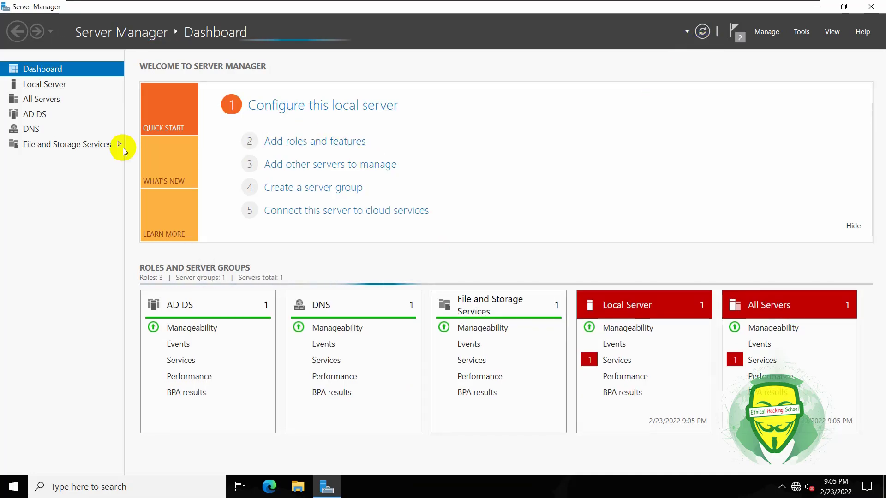
left_click(26, 147)
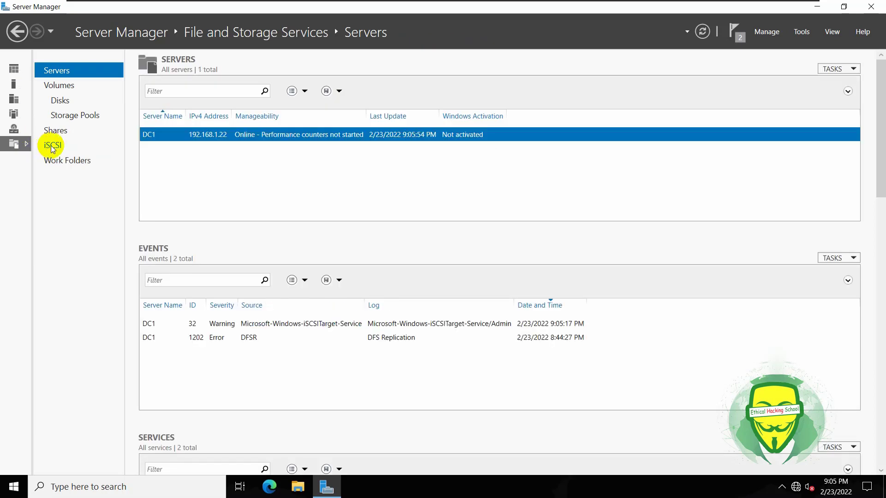
left_click(52, 147)
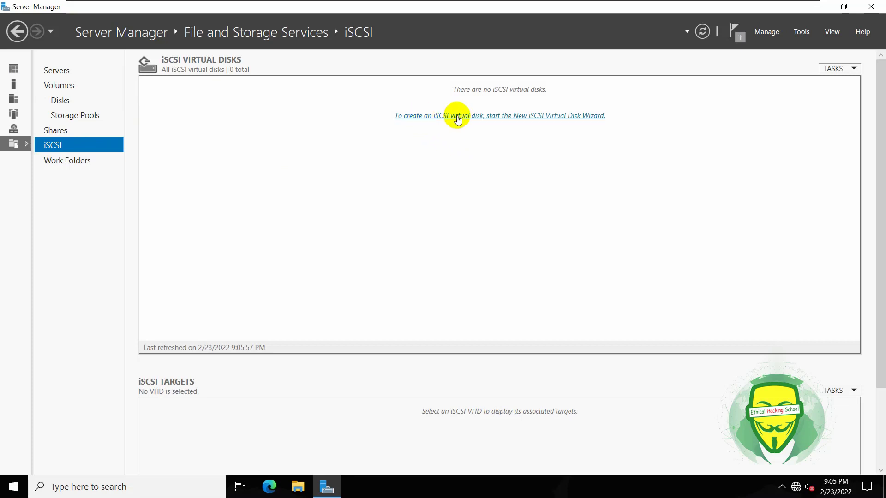
left_click(844, 70)
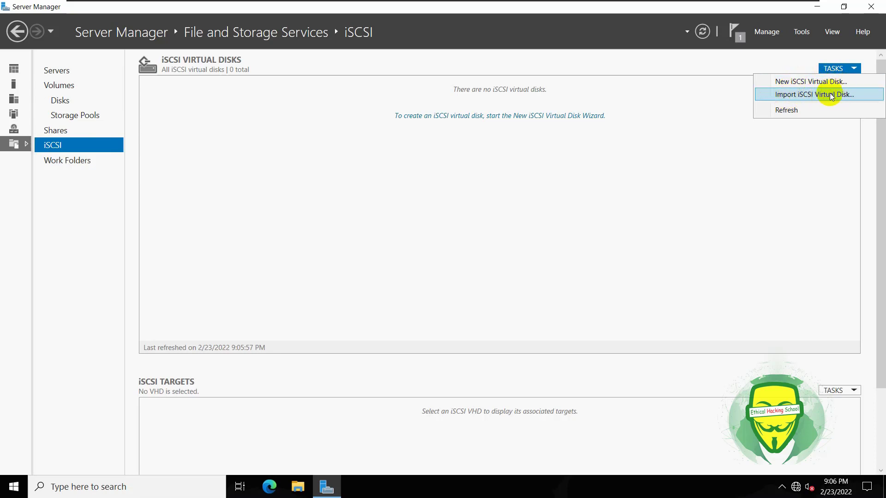
Begin a New iSCSI Virtual Disk with volume C: as its location, then bring up the Start menu.
left_click(797, 84)
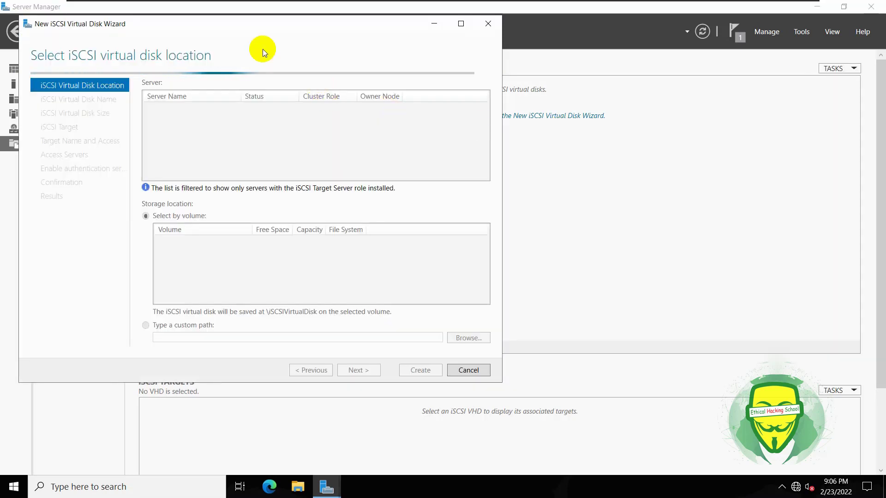
left_click_drag(250, 23, 449, 67)
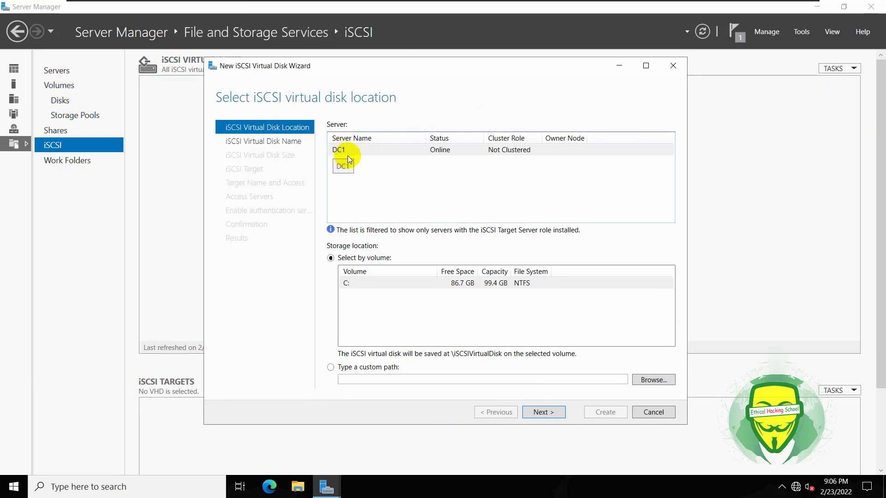
left_click(456, 285)
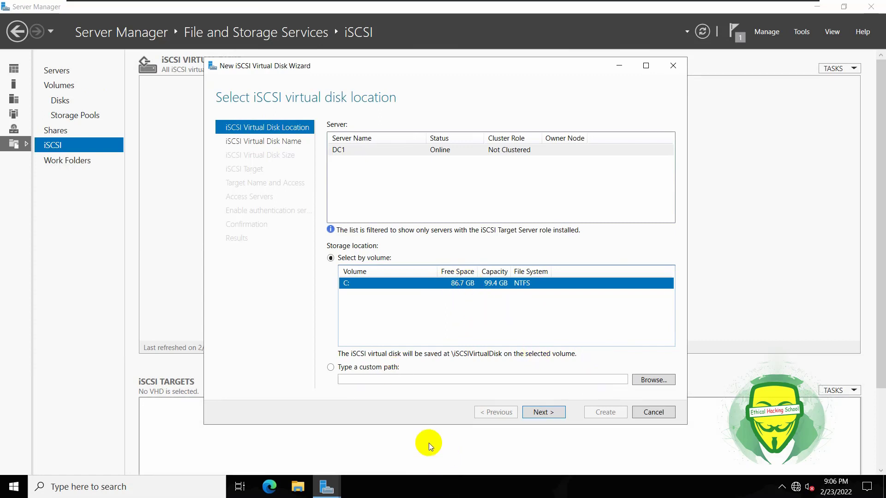
key("super")
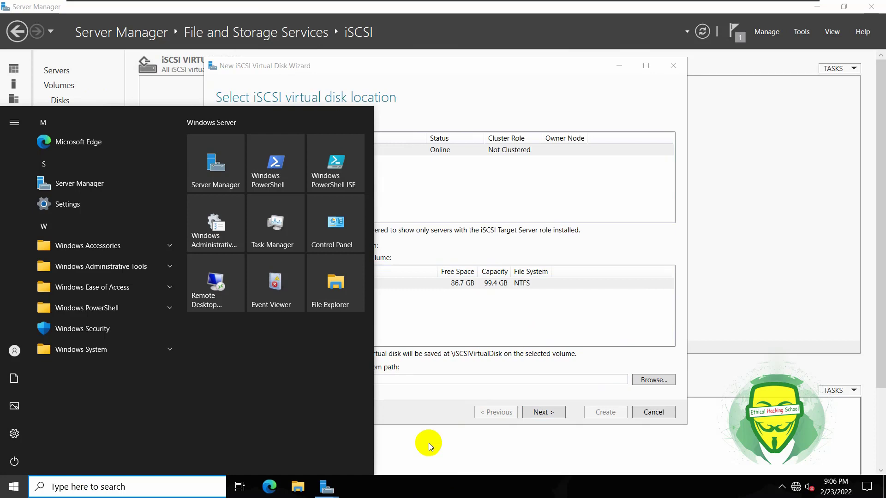
Open Disk Management via 'disk m', initialize the new disks as GPT, and cancel the iSCSI disk wizard.
type("disk")
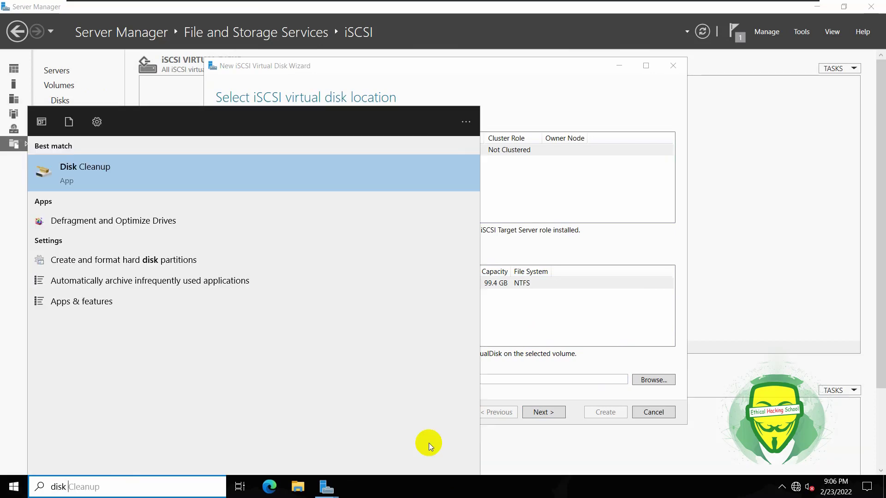
type(" man")
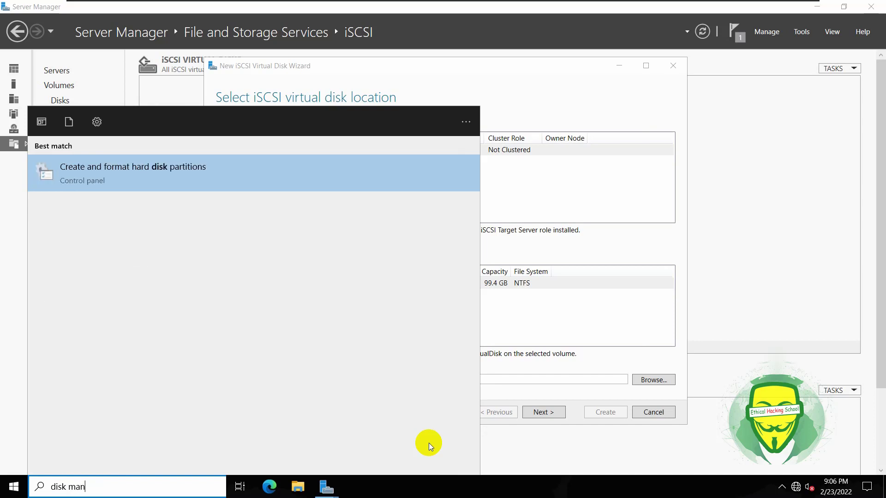
left_click(117, 170)
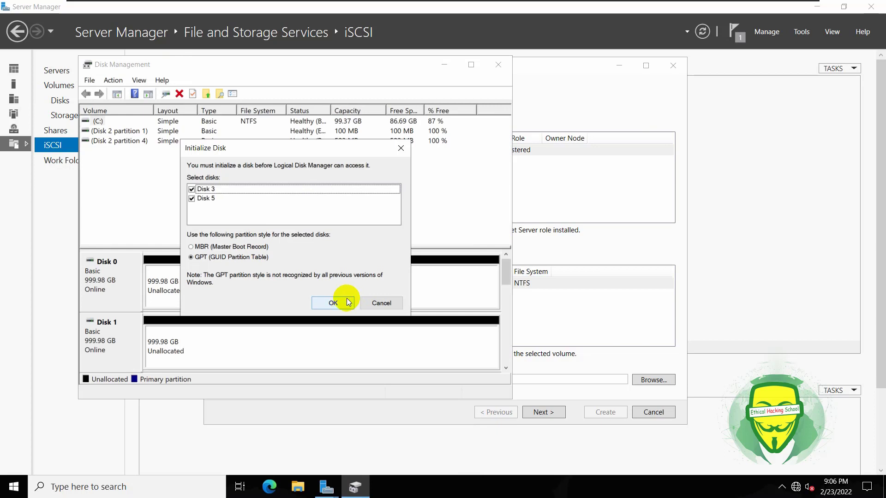
left_click(333, 303)
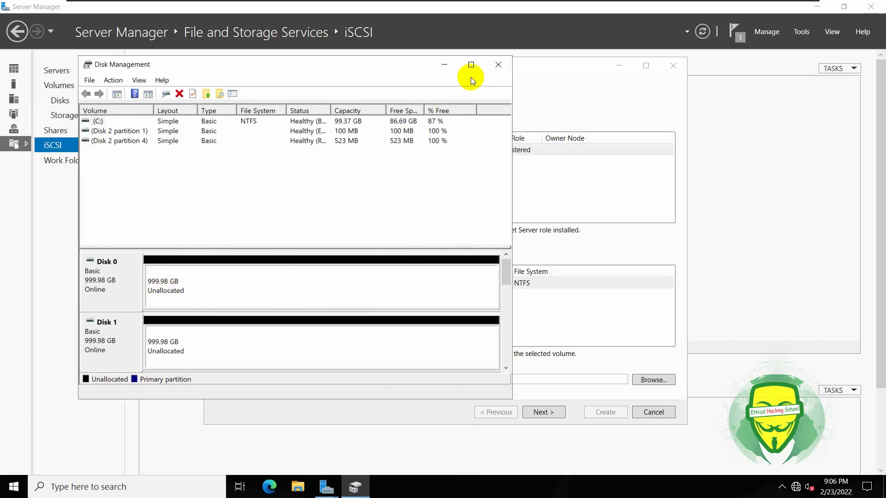
left_click(549, 84)
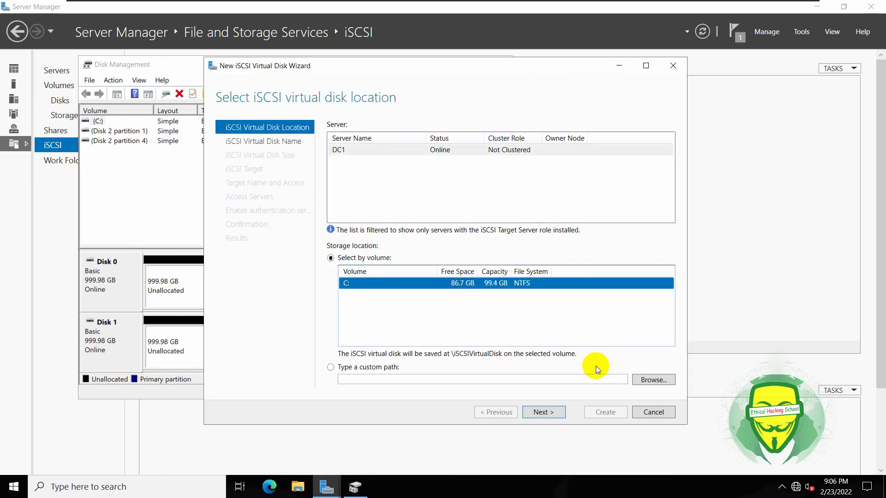
left_click(673, 72)
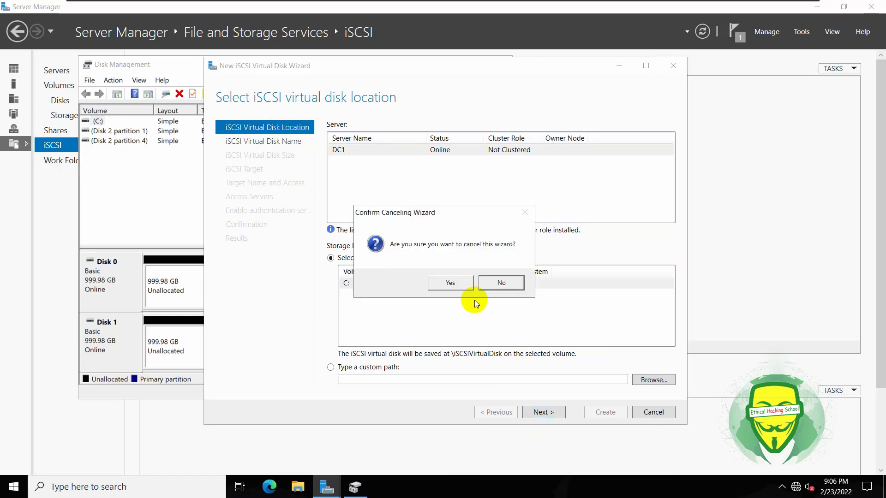
left_click(457, 283)
Start a New Simple Volume on unallocated Disk 0.
left_click(621, 167)
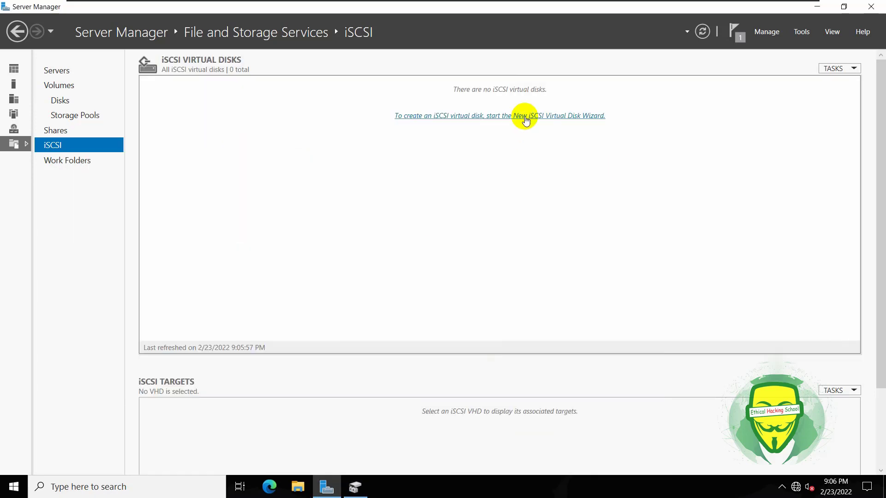
right_click(181, 284)
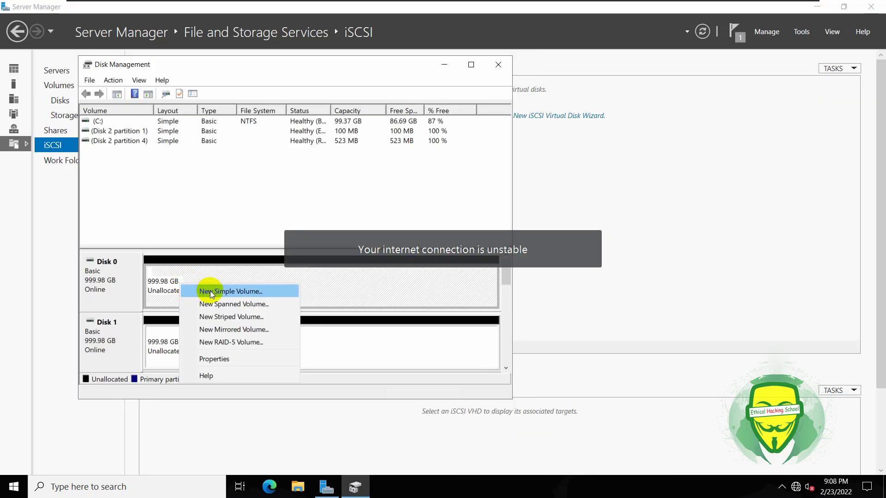
left_click(210, 292)
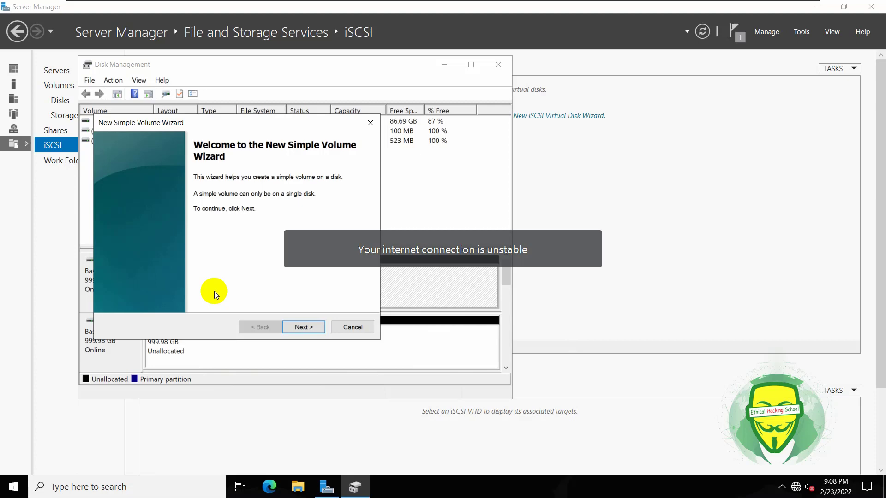
left_click(306, 328)
left_click(305, 327)
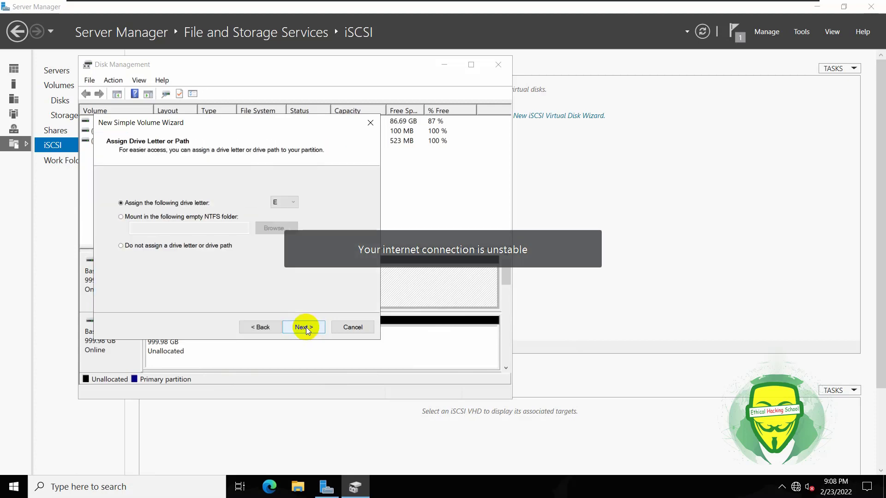
left_click(262, 326)
Keep the full 1023982 MB size, drive letter E and NTFS, finish, and minimize Disk Management.
left_click_drag(267, 239, 242, 239)
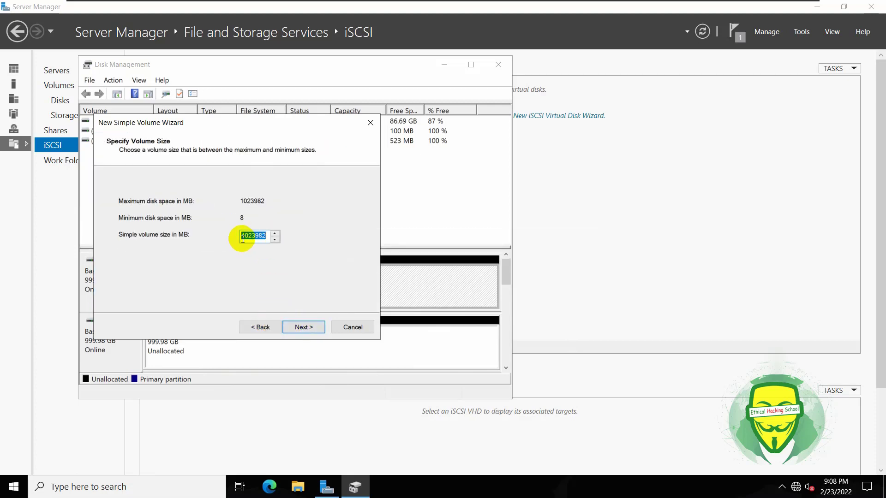
key("BackSpace")
type("9")
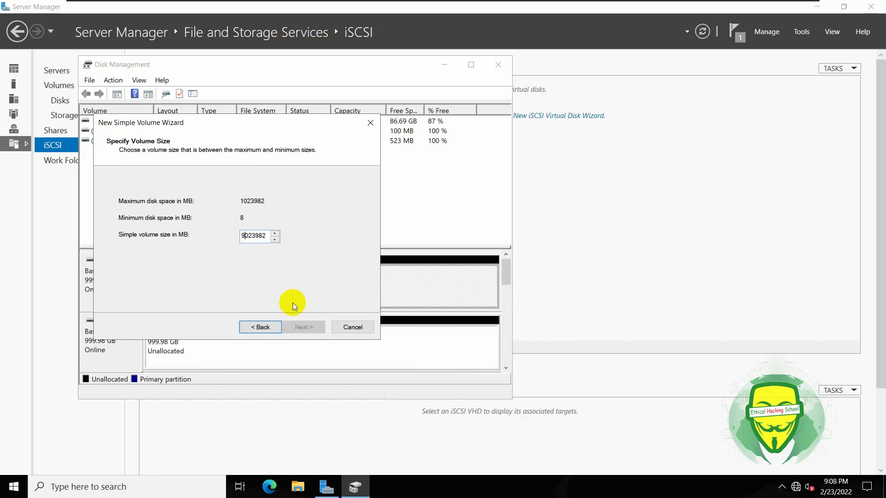
key("BackSpace")
type("1")
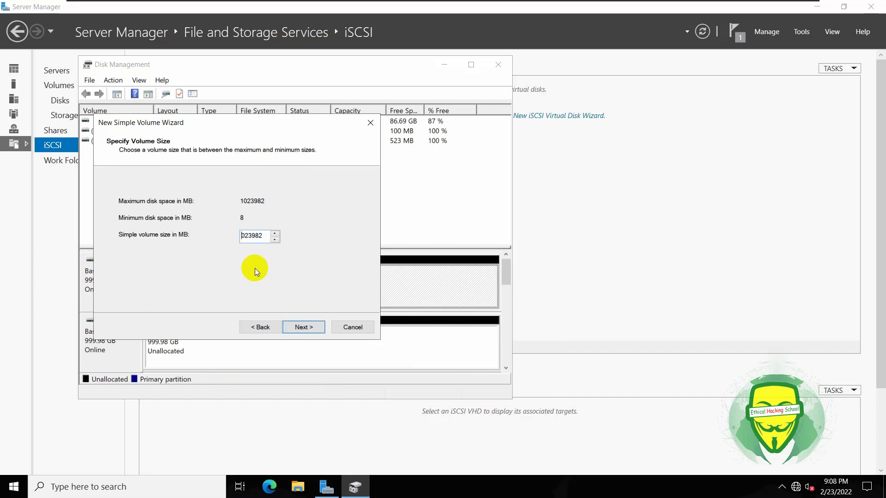
left_click(302, 326)
left_click(301, 326)
left_click(301, 326)
left_click(302, 327)
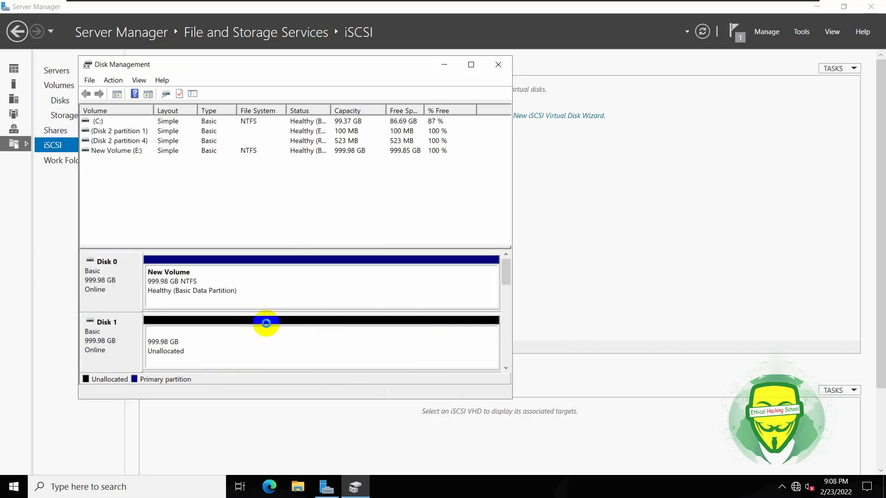
left_click(444, 64)
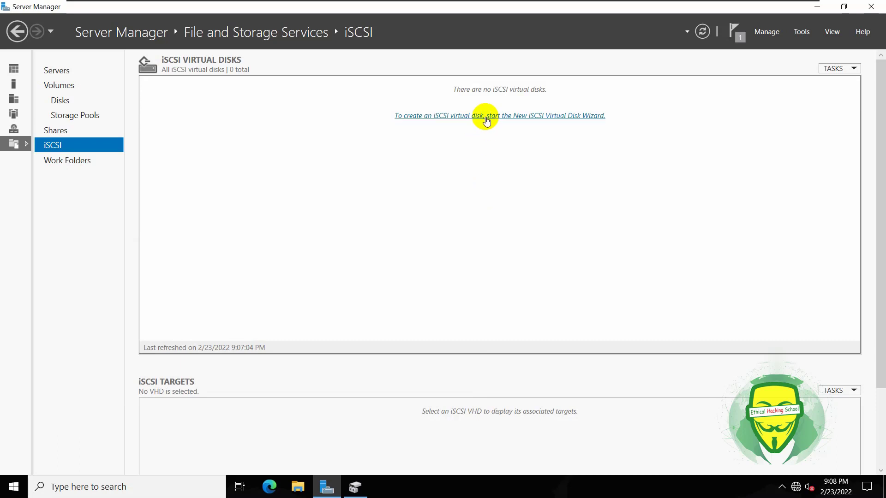
Refresh and relaunch the New iSCSI Virtual Disk Wizard, selecting the new volume E:.
left_click(702, 30)
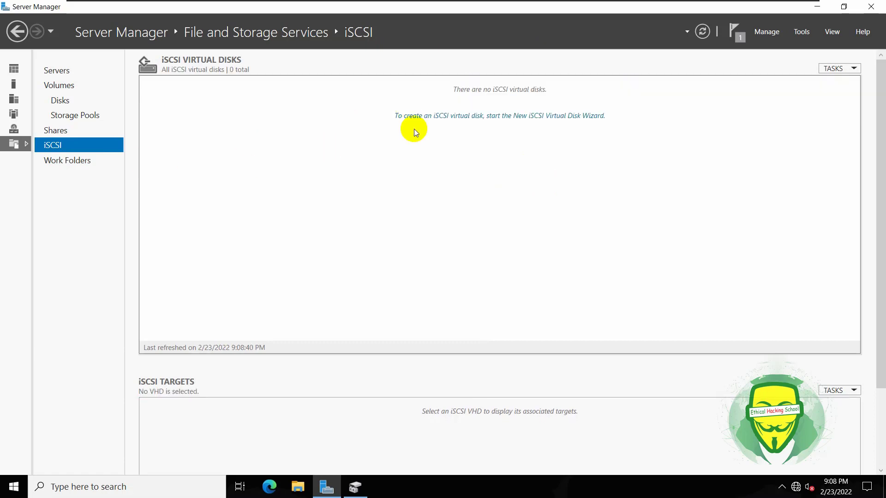
left_click(464, 115)
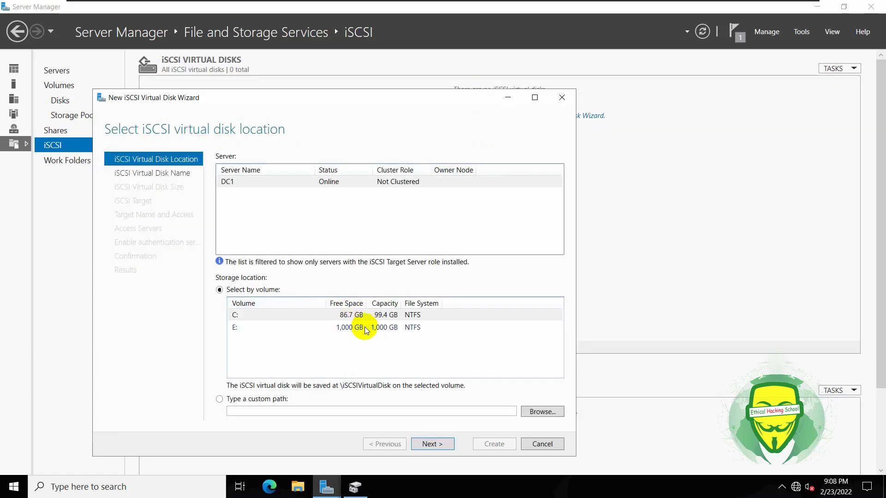
left_click_drag(372, 97, 510, 76)
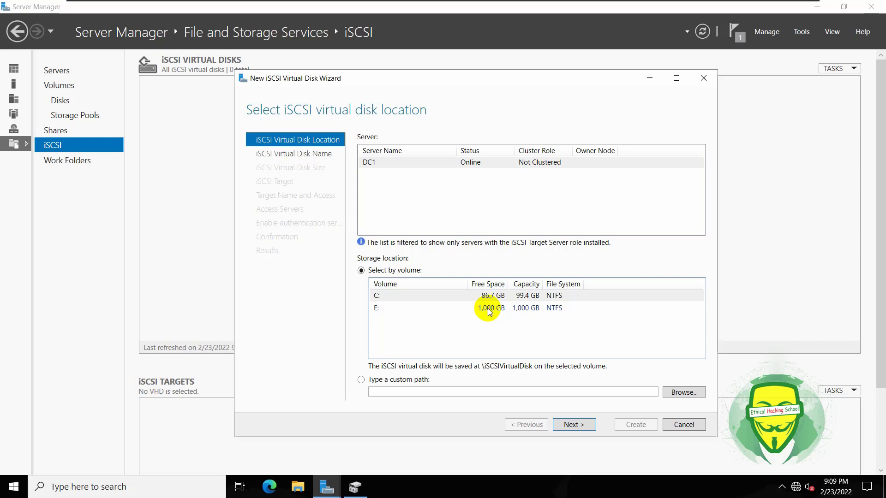
left_click(382, 309)
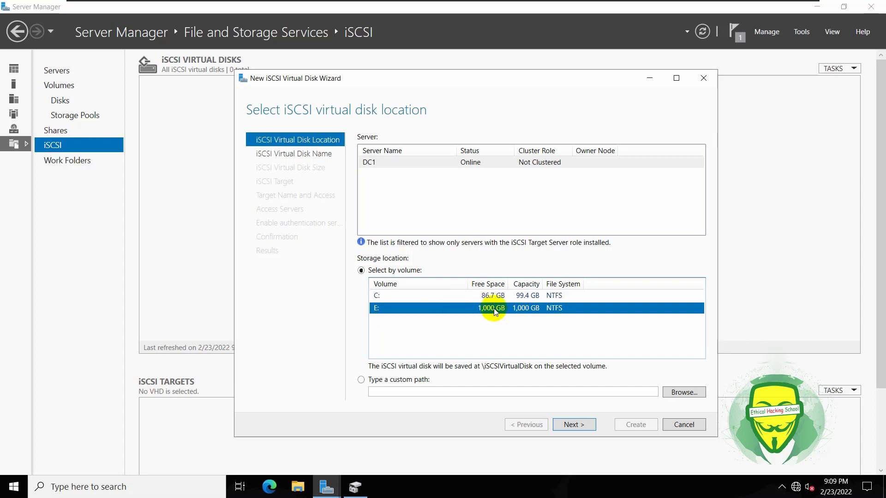
Choose a custom path and browse to C:\ as the virtual disk's folder.
left_click(373, 382)
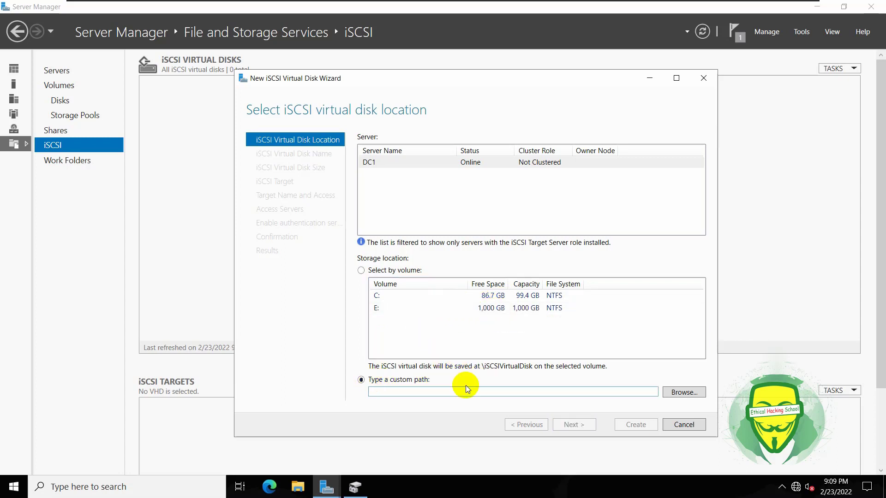
left_click(673, 392)
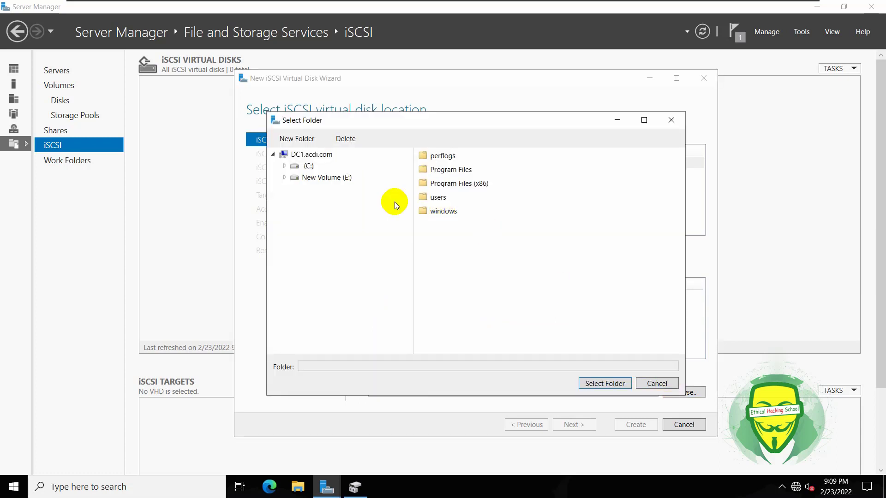
left_click(302, 166)
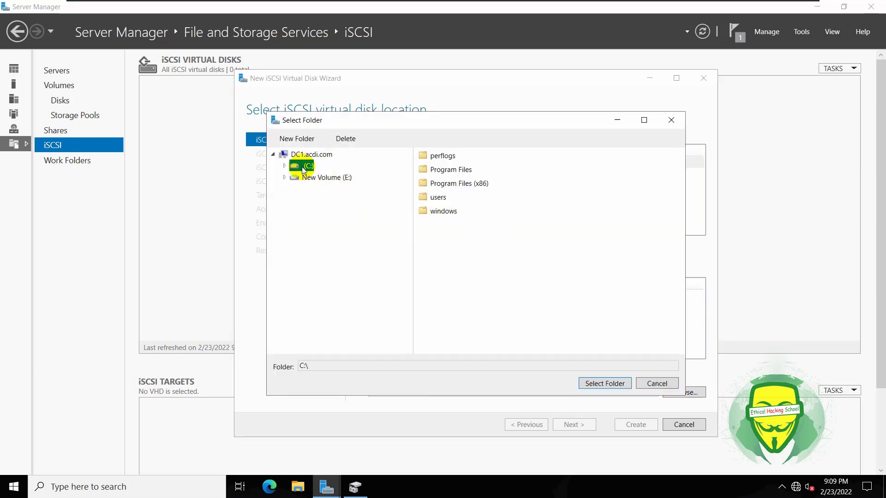
left_click(286, 166)
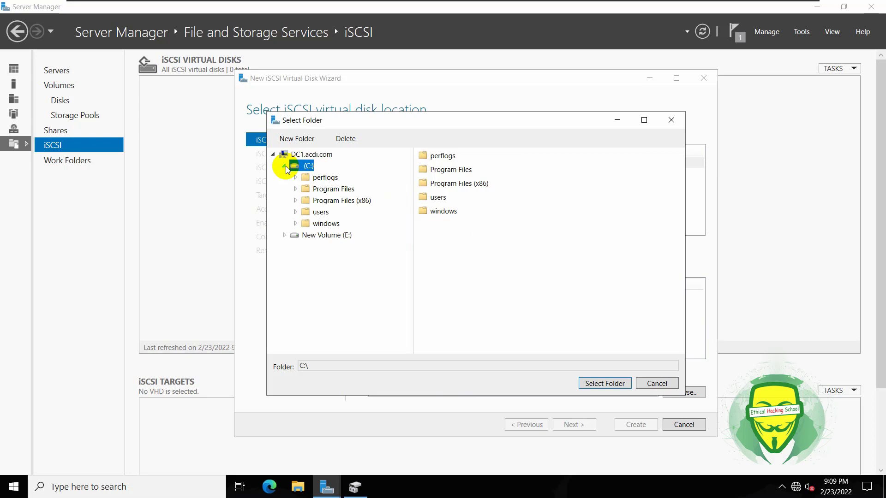
left_click(604, 387)
left_click(354, 491)
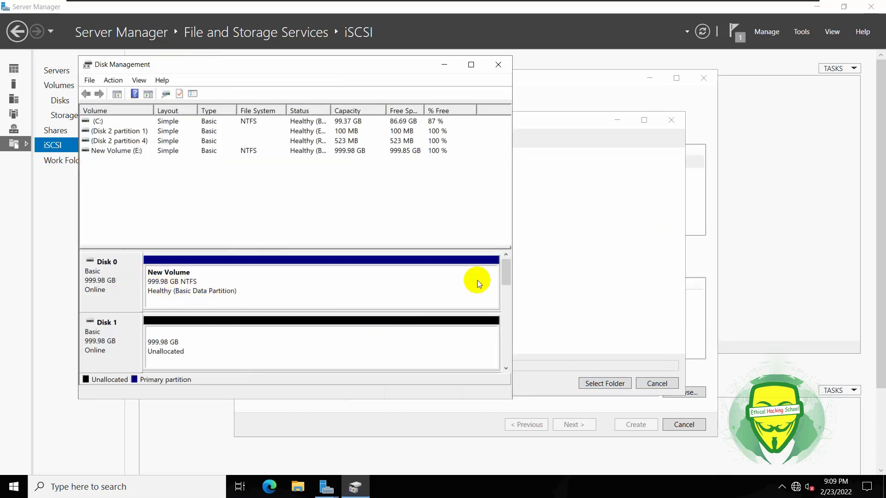
Shrink volume C: by 17712 MB.
left_click_drag(506, 270, 513, 292)
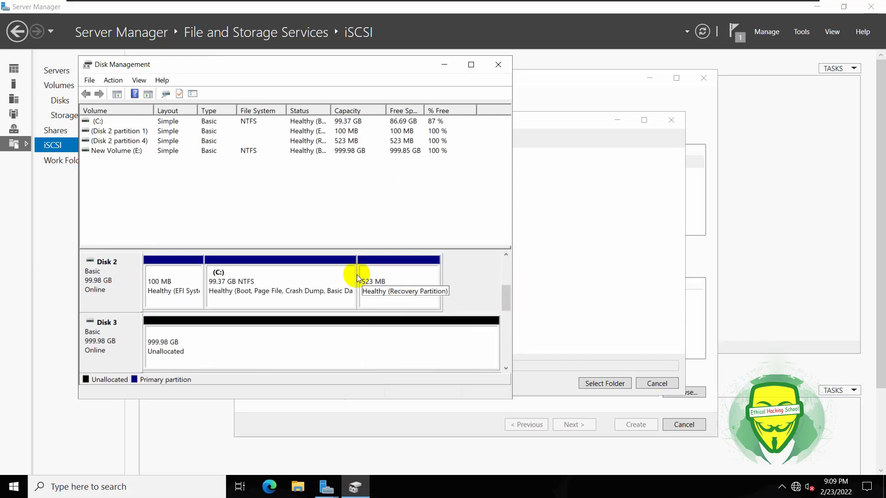
right_click(355, 274)
left_click(412, 357)
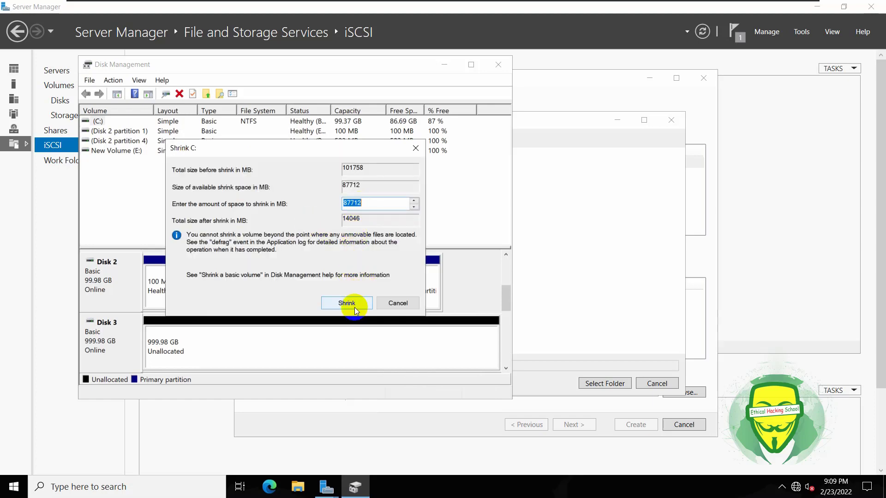
left_click(344, 203)
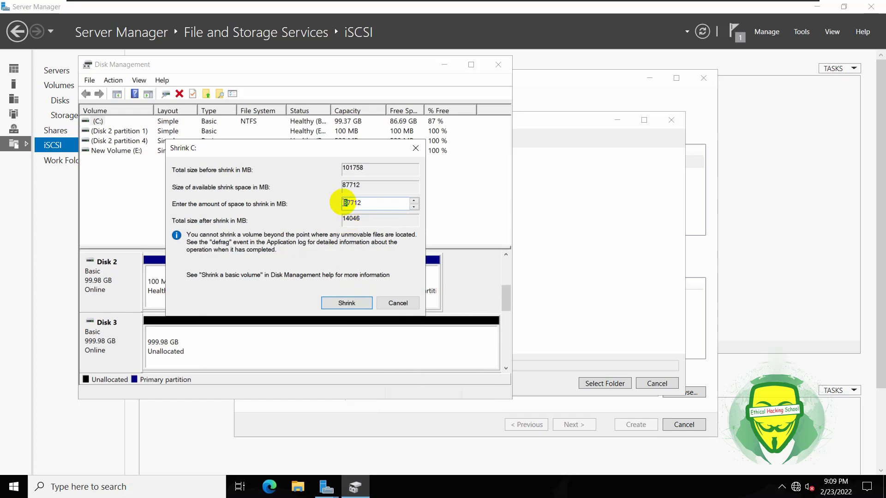
left_click(347, 302)
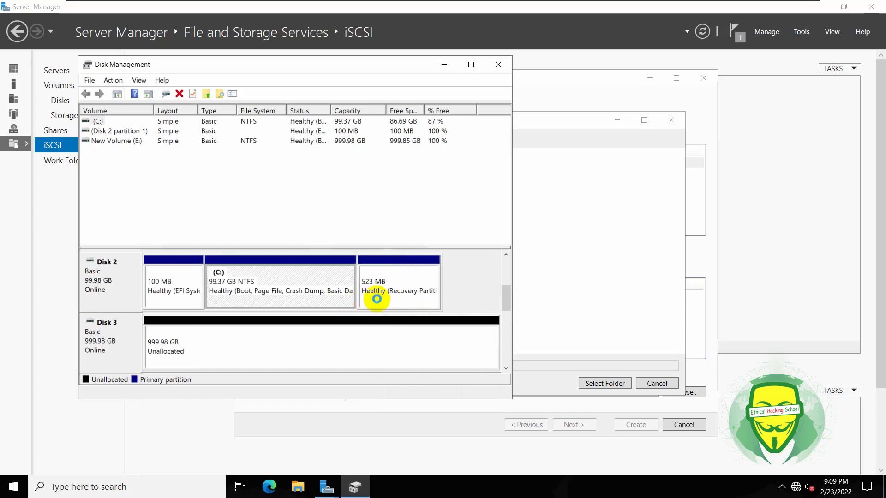
Format the 17.30 GB unallocated space as NTFS New Volume (F:) with defaults and close Disk Management.
right_click(338, 279)
left_click(361, 290)
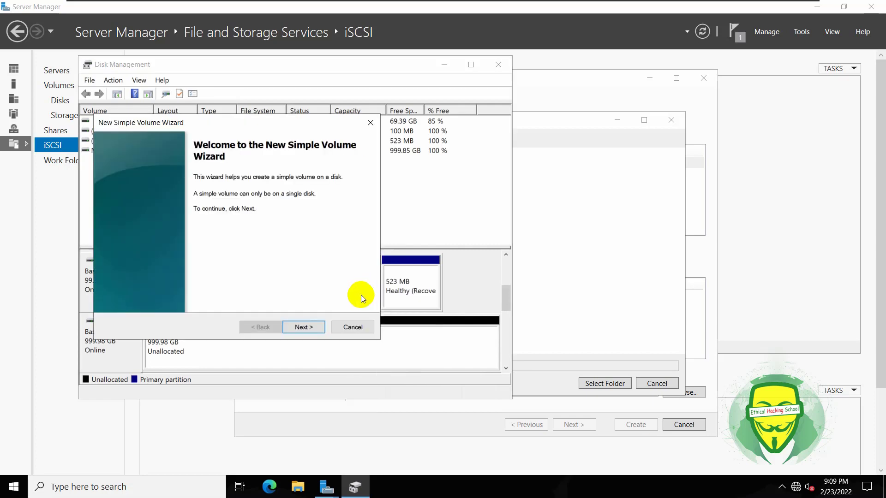
left_click(308, 326)
left_click(308, 326)
left_click(308, 326)
left_click(308, 326)
left_click(308, 326)
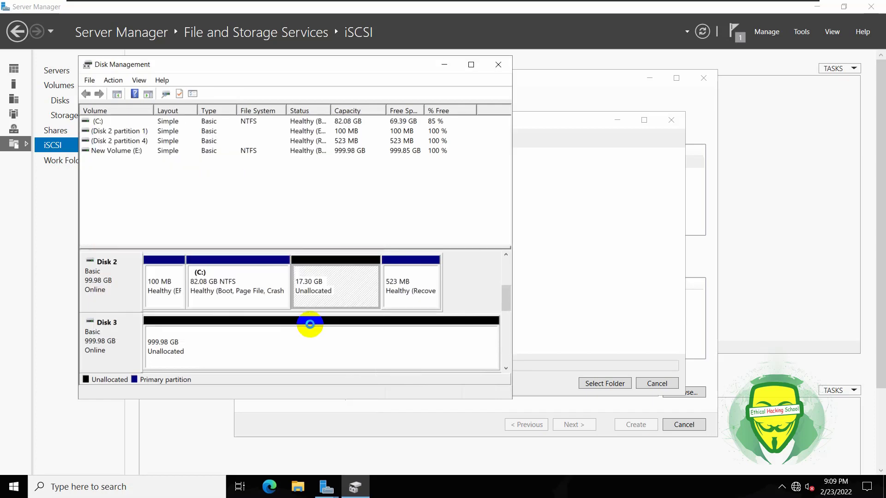
left_click(496, 64)
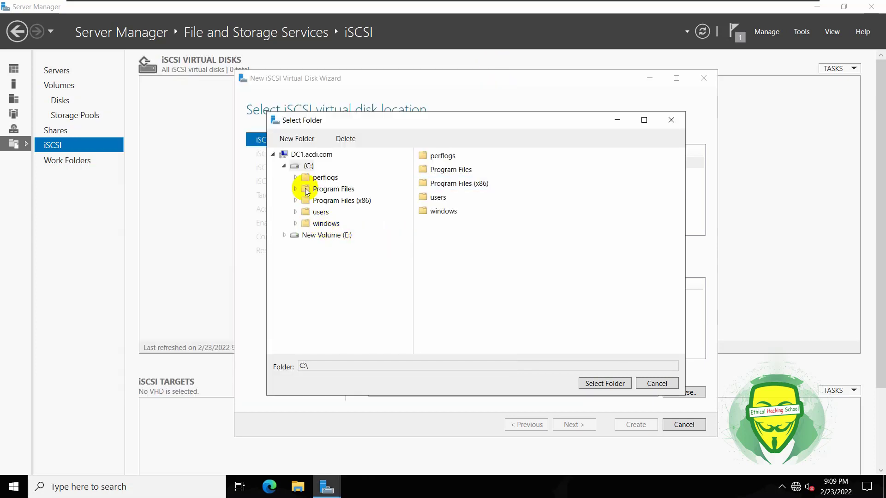
Cancel the Select Folder dialog and abandon the New iSCSI Virtual Disk Wizard.
left_click(274, 155)
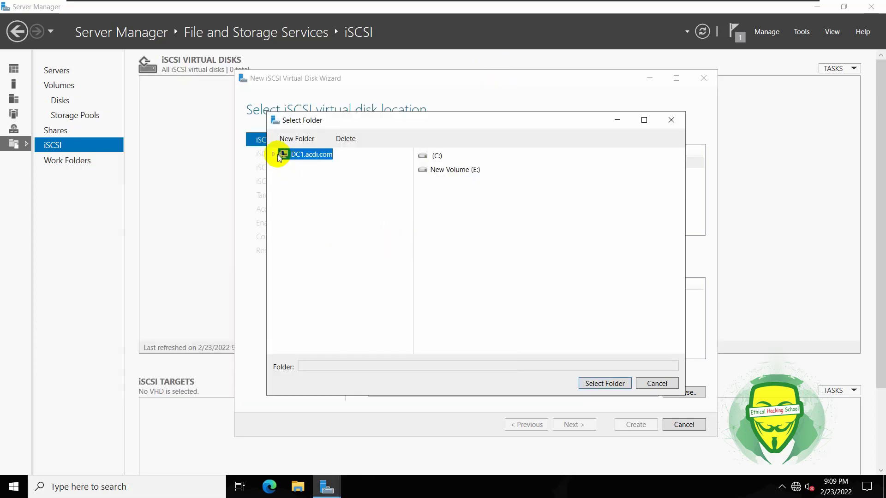
left_click(274, 154)
left_click(283, 166)
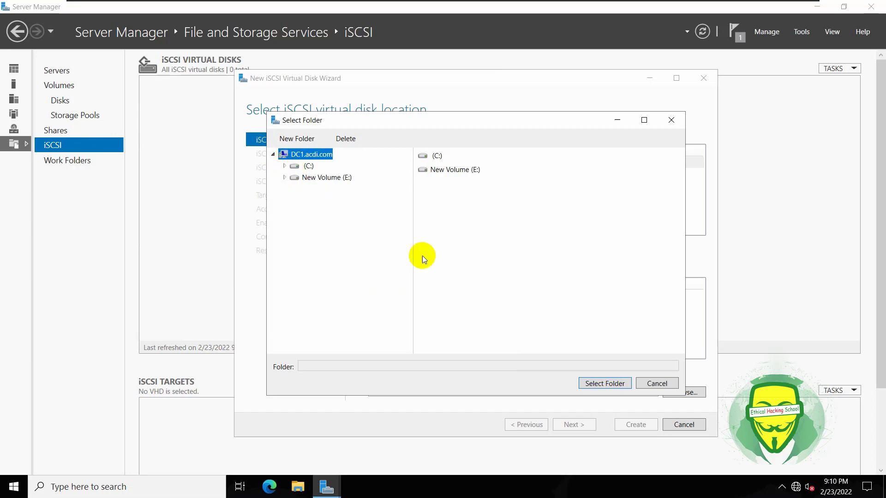
left_click(644, 383)
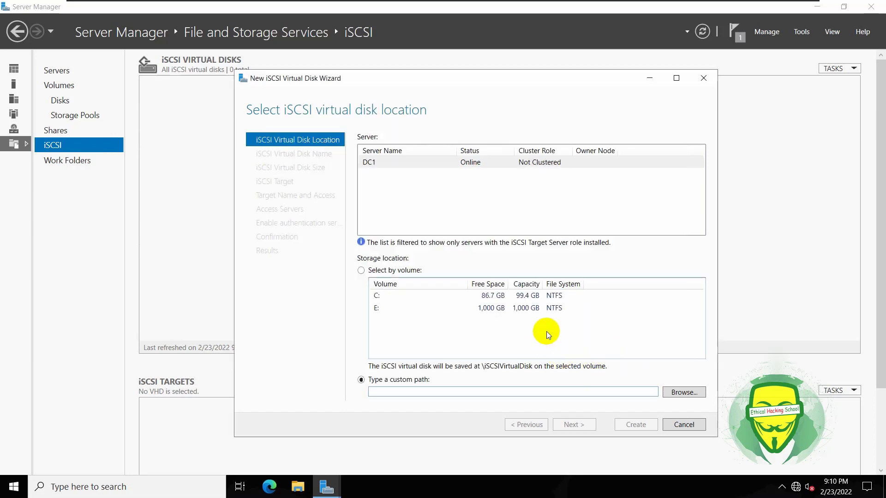
left_click(676, 424)
left_click(456, 284)
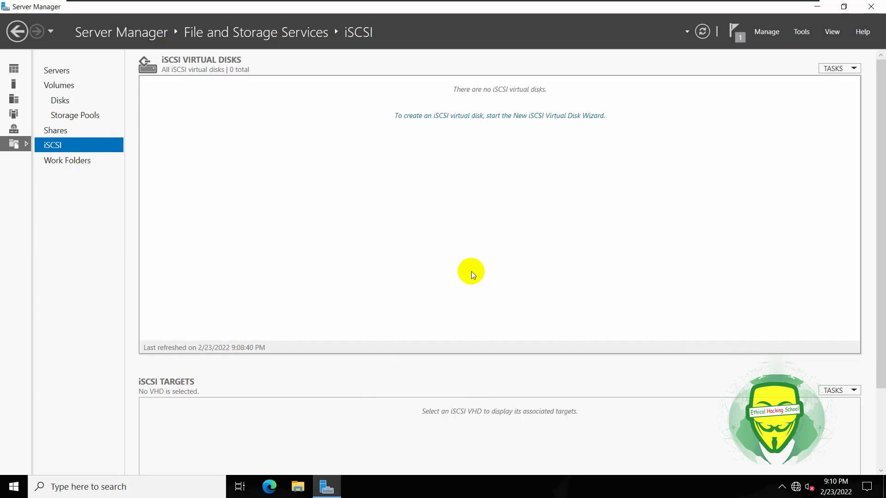
Reopen the wizard, cancel it again, and refresh the still-empty iSCSI virtual disk list.
left_click(491, 122)
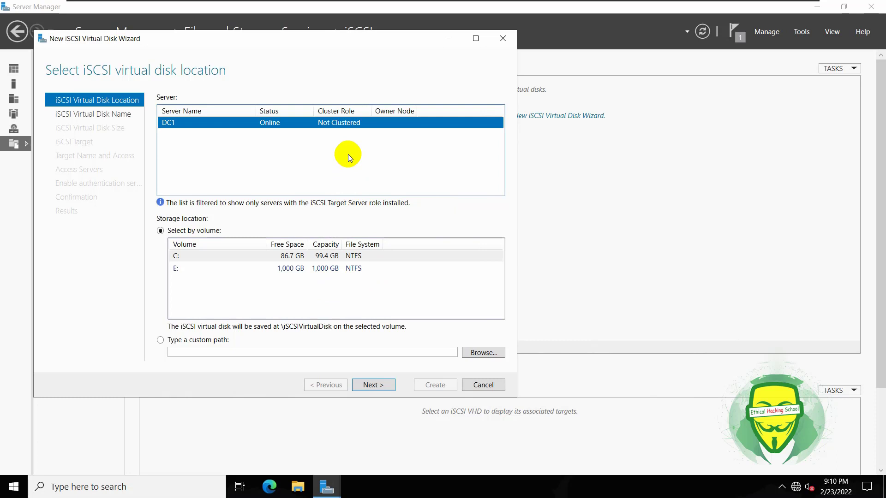
left_click(503, 39)
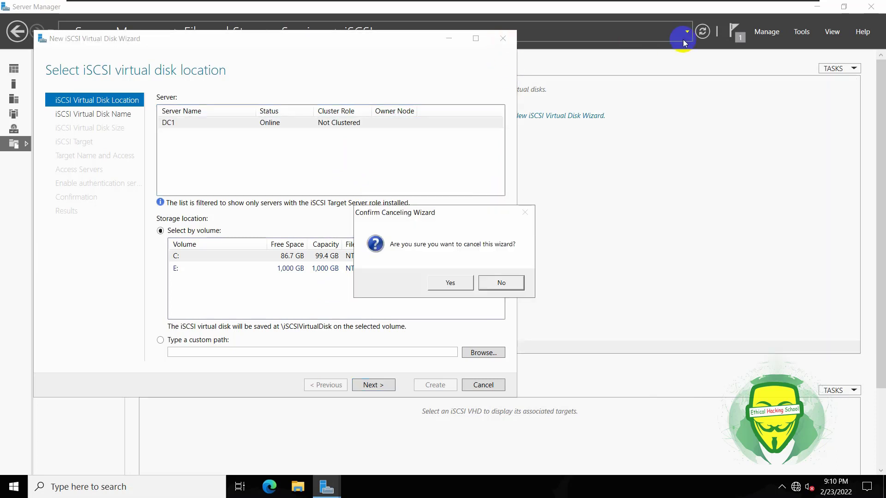
key("y")
left_click(702, 32)
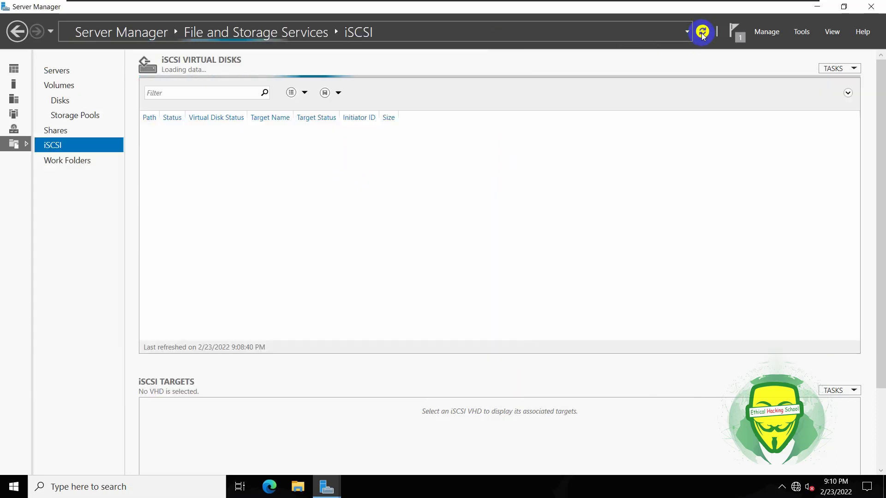
mouse_move(326, 487)
left_click(377, 455)
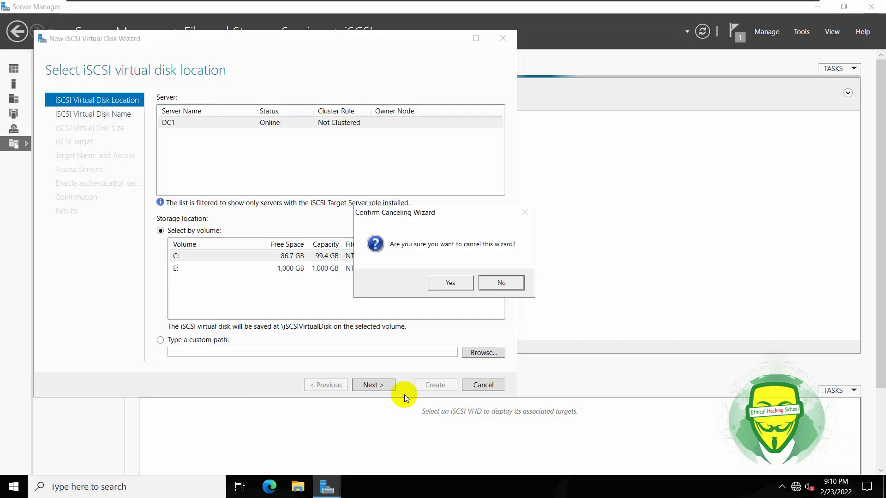
left_click(454, 284)
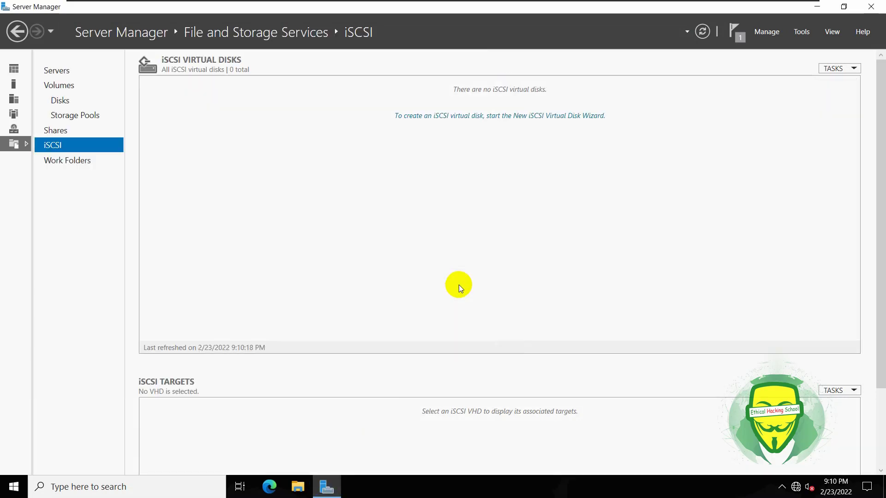
Restart the New iSCSI Virtual Disk Wizard using custom path F:\ on New Volume (F:) as the location.
left_click(508, 116)
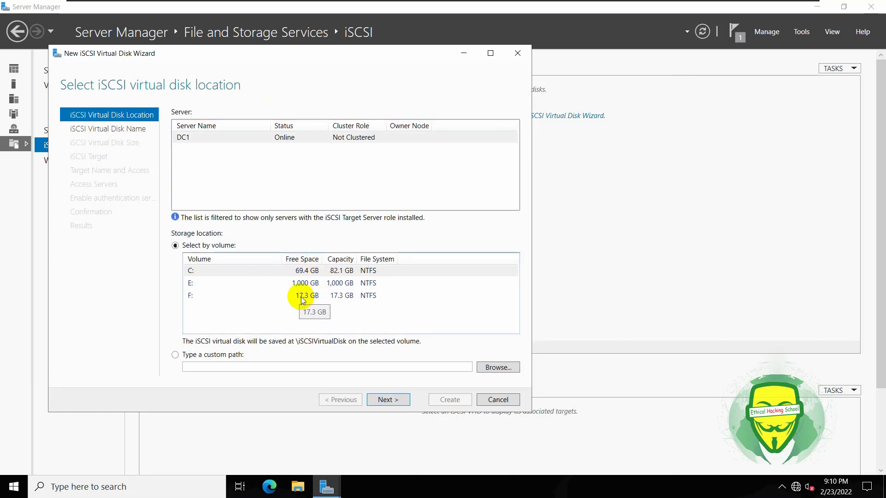
left_click(307, 283)
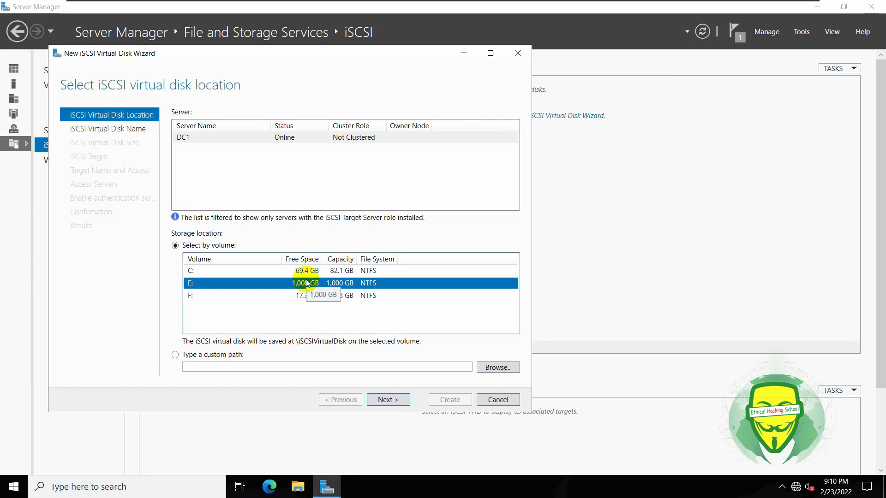
left_click(187, 355)
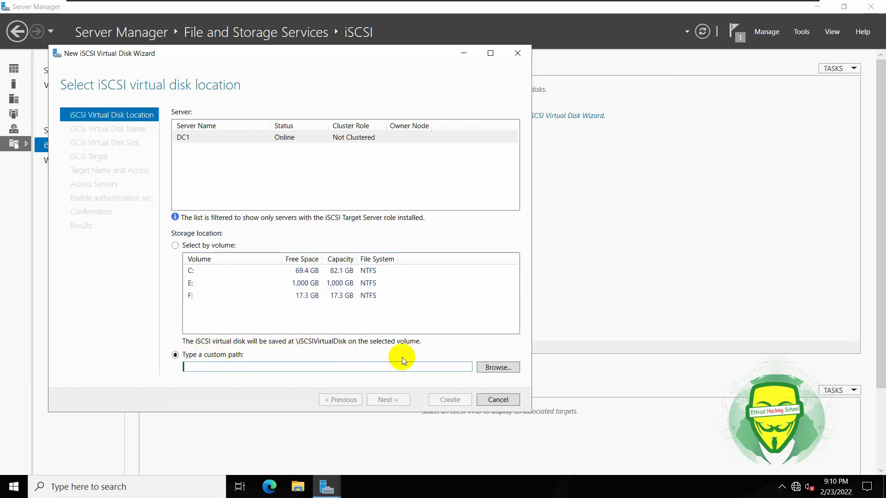
left_click(484, 368)
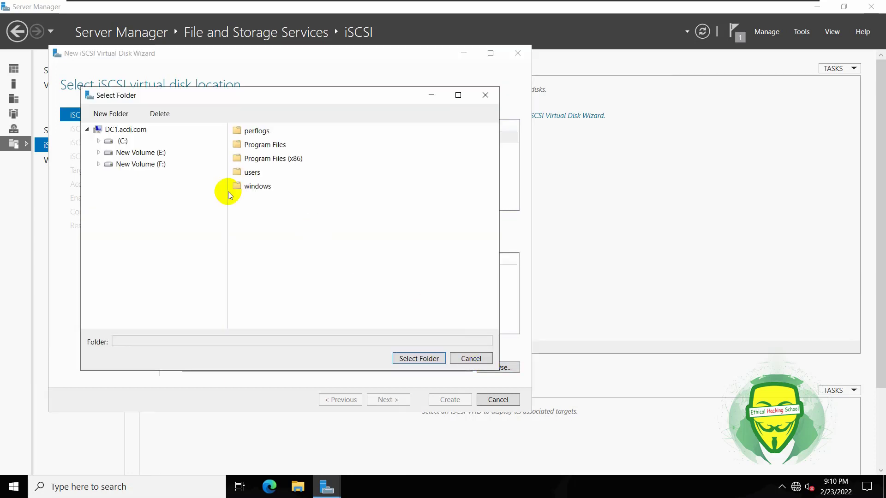
left_click(138, 154)
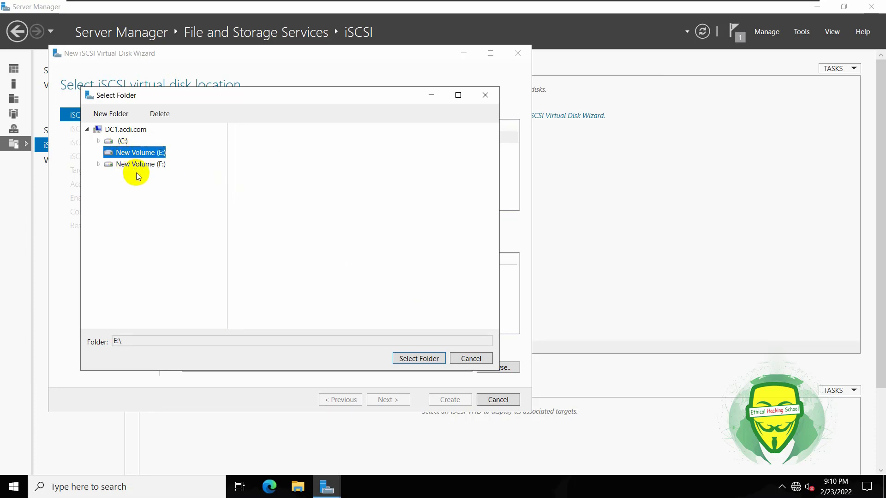
left_click(135, 165)
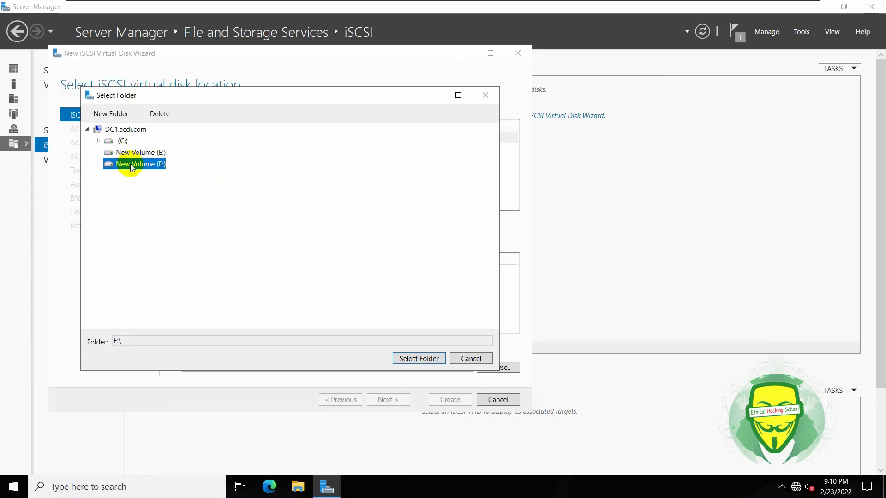
left_click(419, 359)
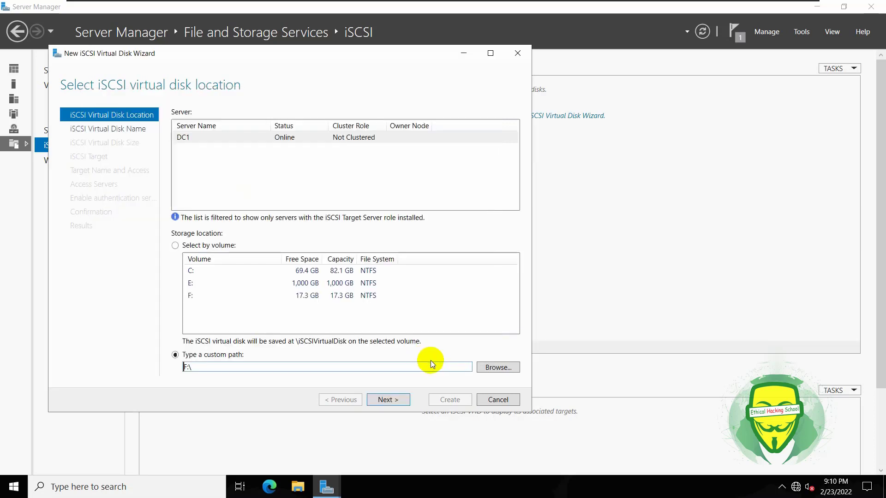
left_click(397, 399)
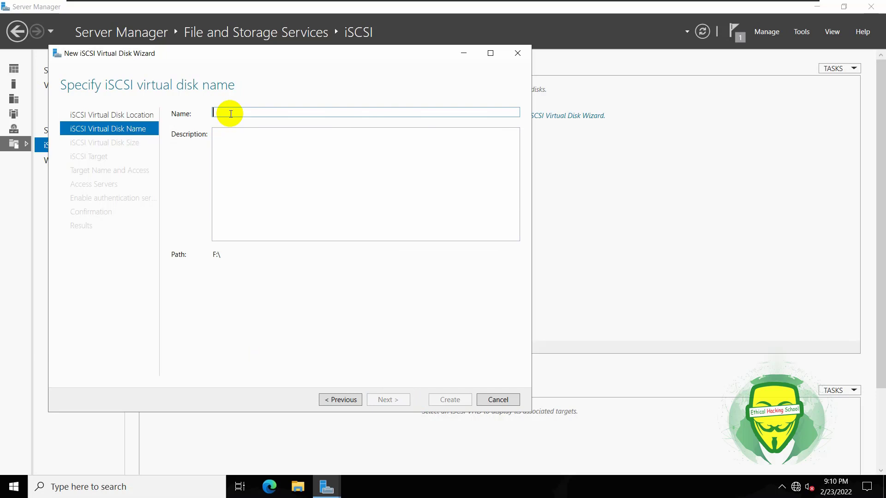
Enter ACDI_VHD as the name, then go back and choose volume E: as the disk location.
type("ACDI")
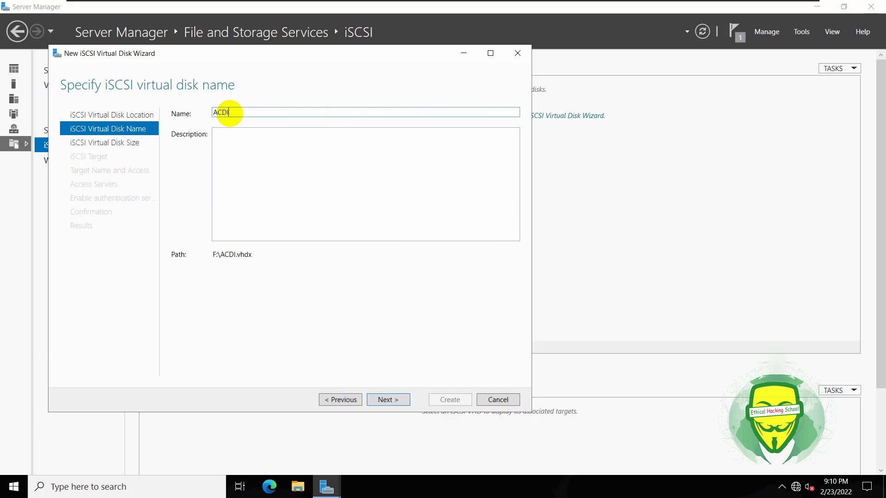
type("_VHD")
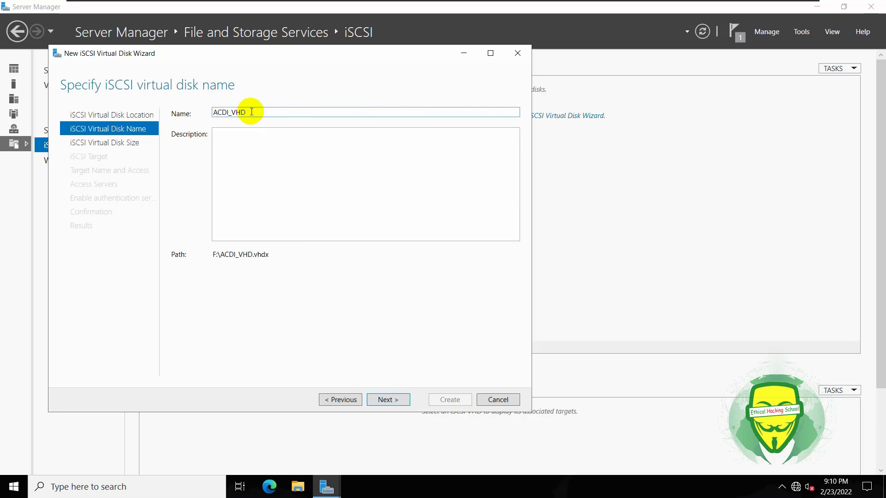
left_click(390, 400)
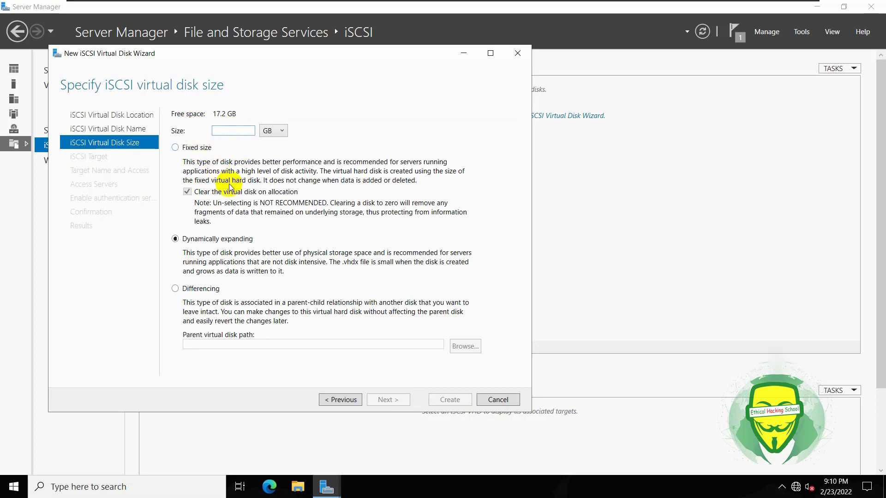
left_click(343, 400)
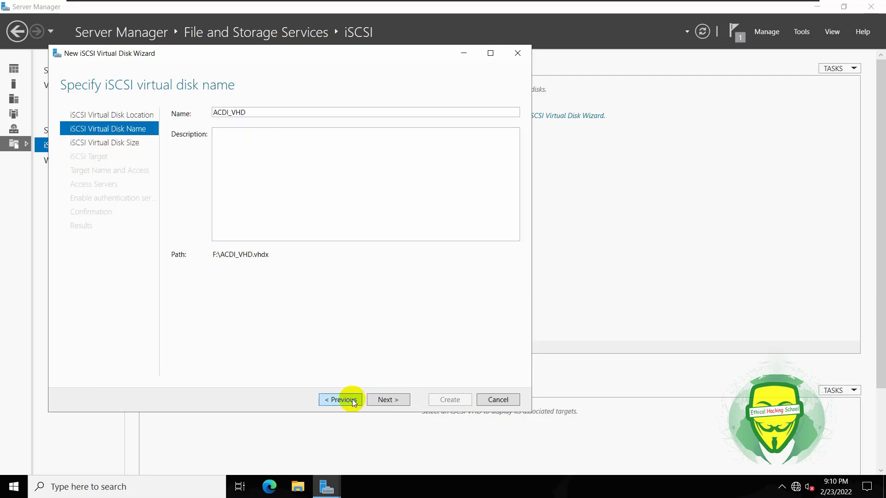
left_click(353, 400)
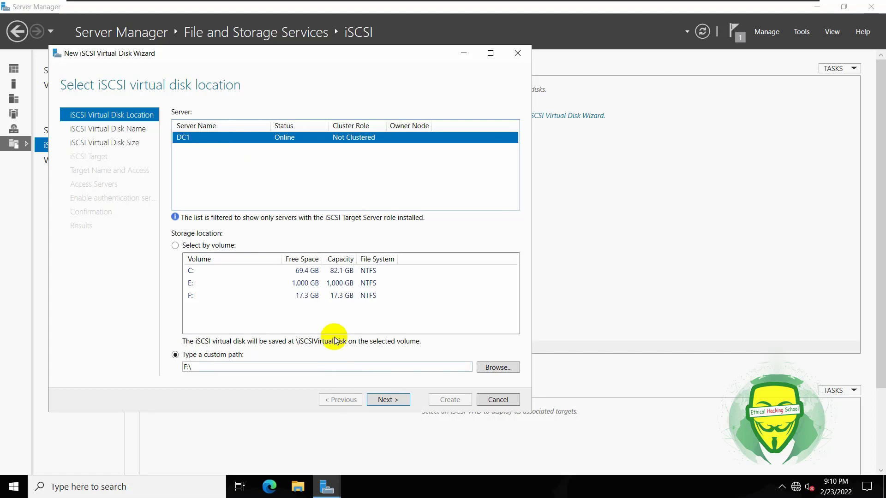
left_click(301, 286)
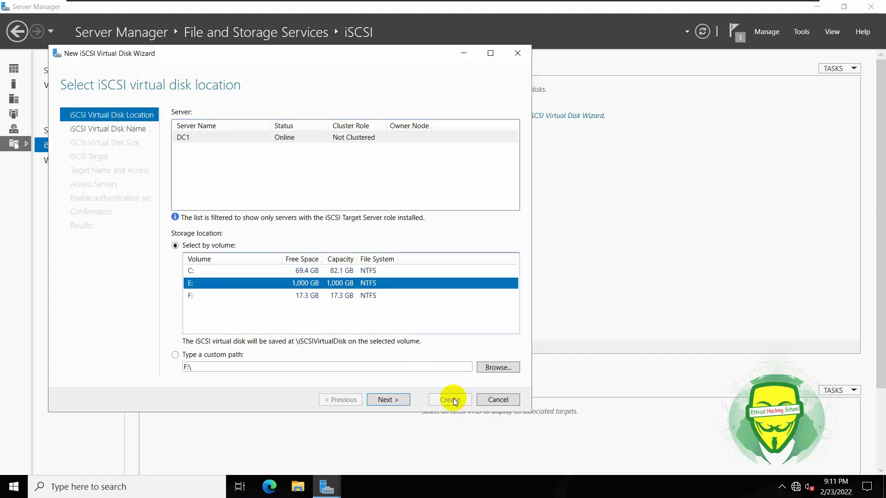
left_click(397, 400)
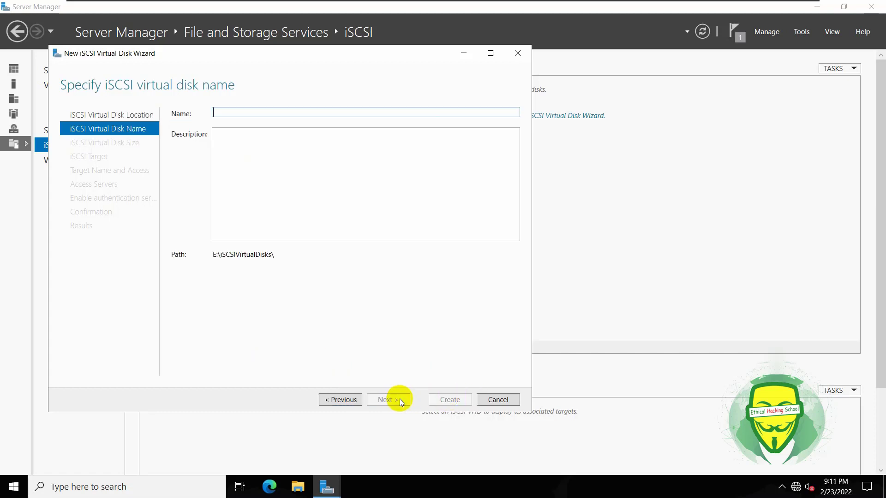
left_click(348, 400)
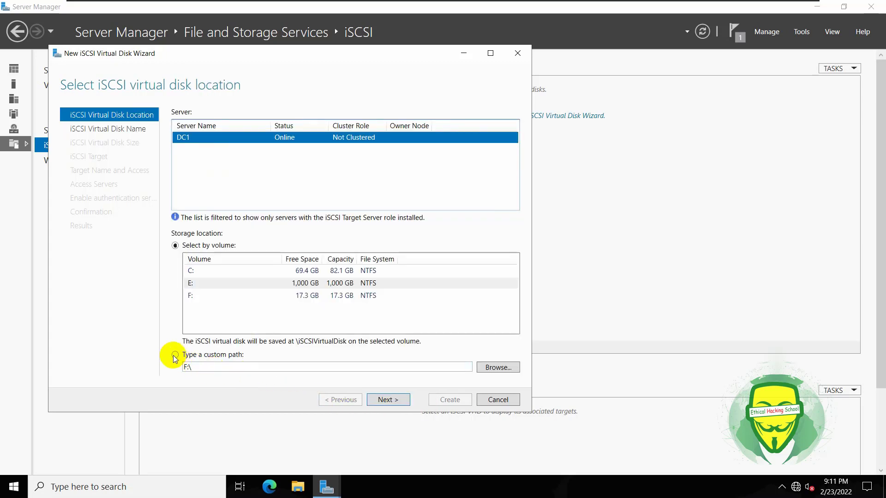
left_click(273, 283)
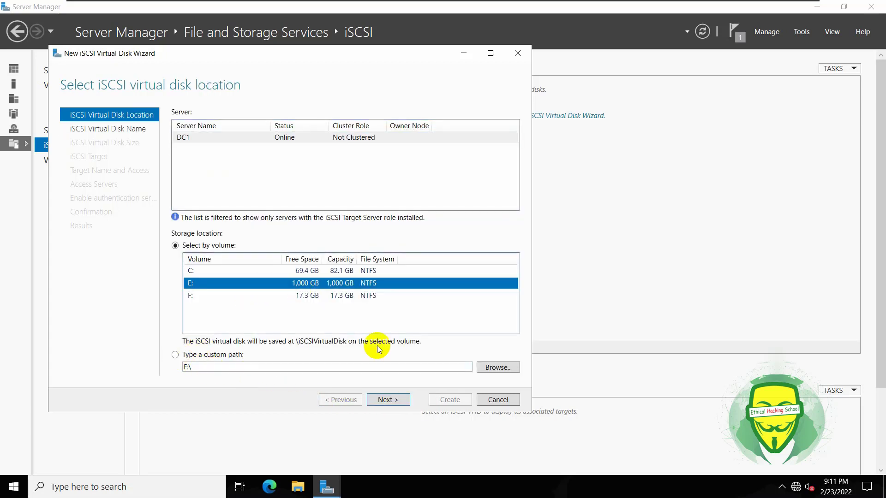
left_click(397, 400)
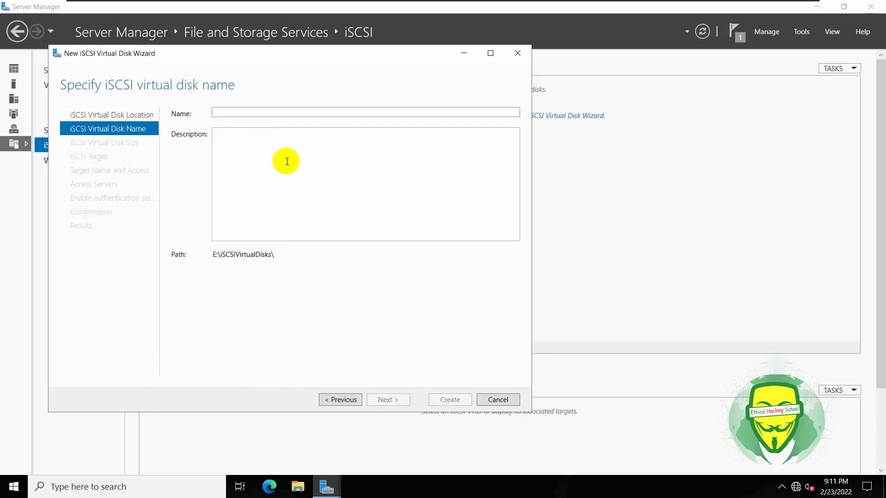
Name the virtual disk ACDI_VDH and set its size to 50 GB.
type("ACDI_")
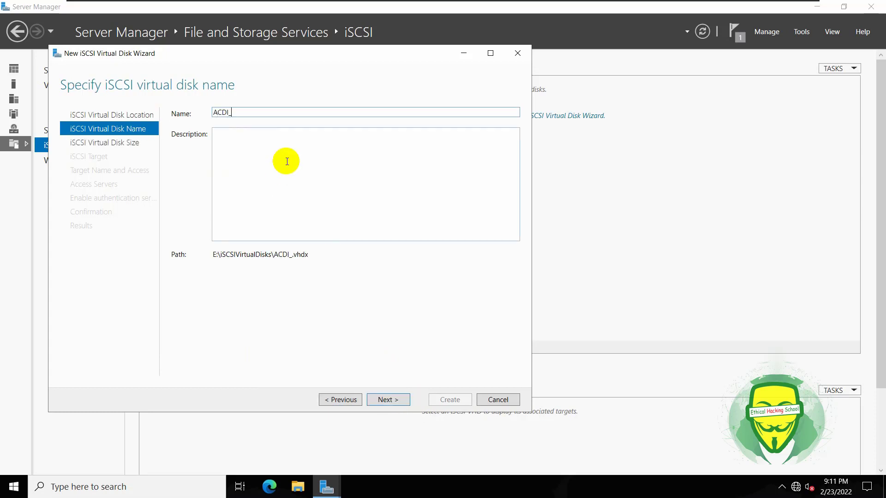
type("VDH")
left_click(400, 400)
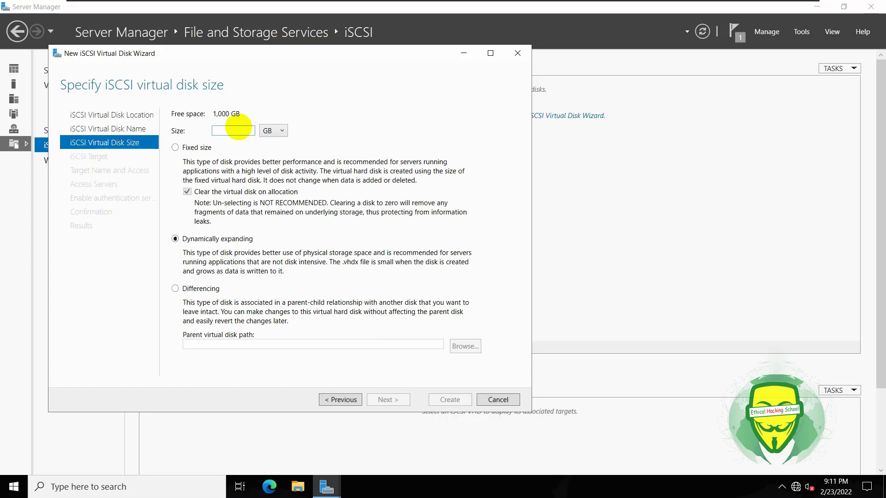
type("100")
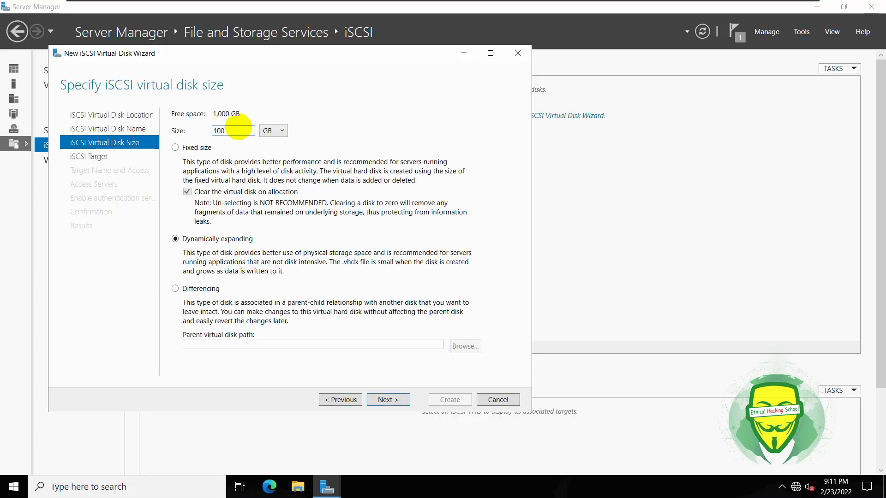
key("BackSpace")
key("BackSpace")
key("BackSpace")
type("50")
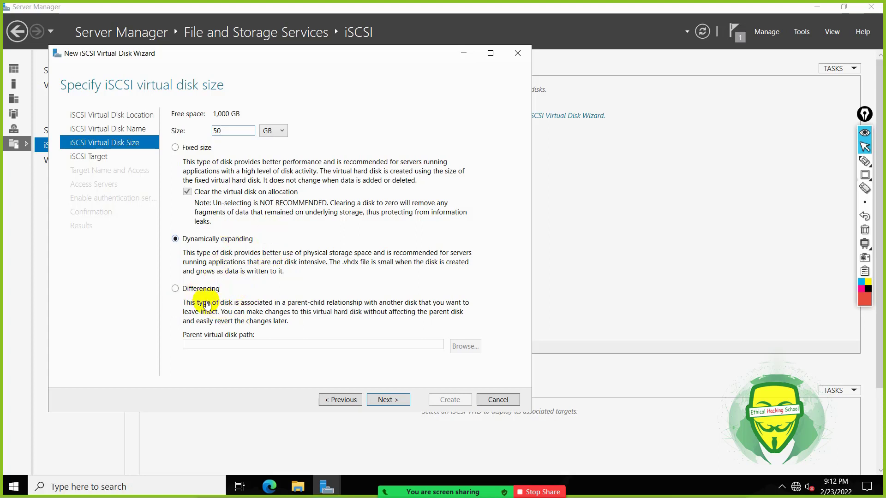
Create a new iSCSI target named ACDI_Serv, accepting its conversion to acdi-server.
left_click(393, 401)
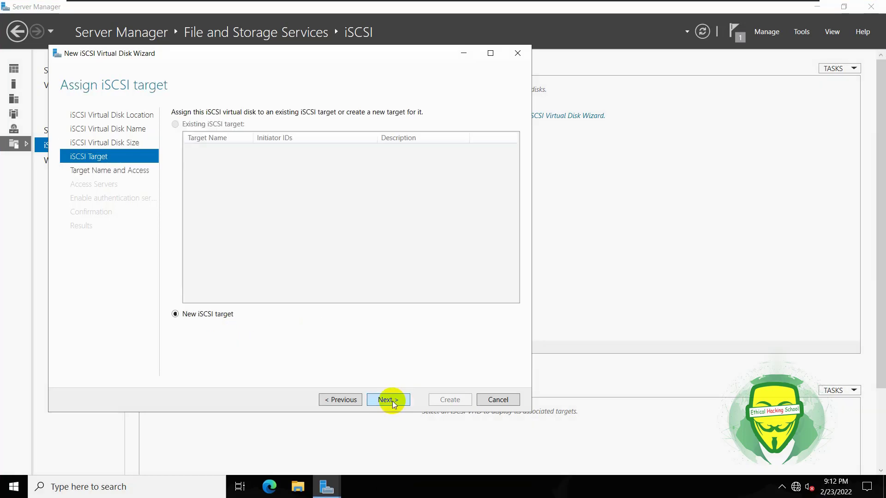
left_click(342, 400)
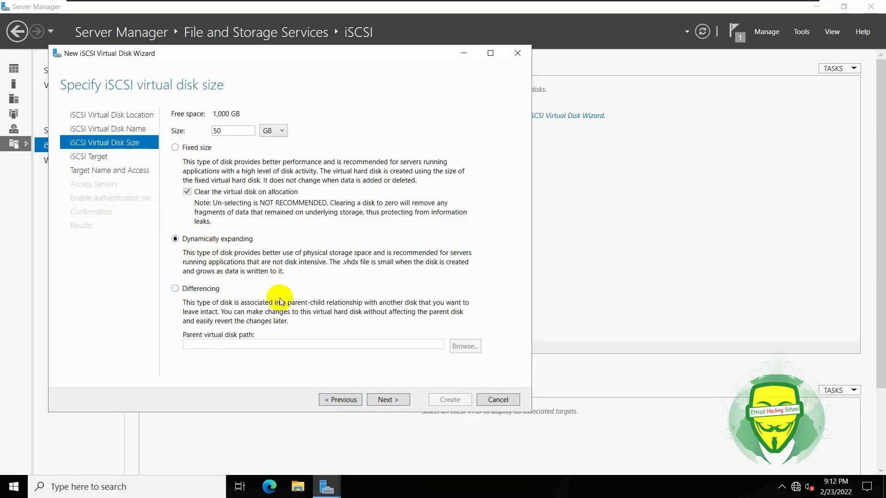
left_click(386, 401)
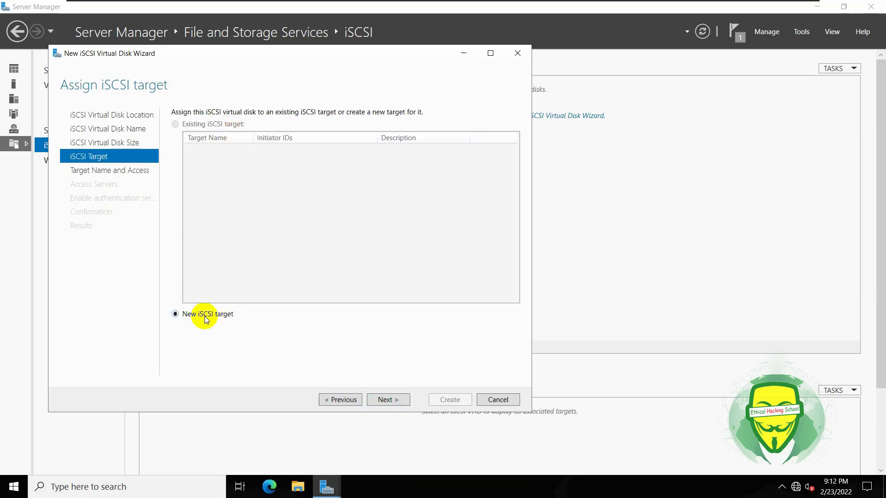
left_click(386, 399)
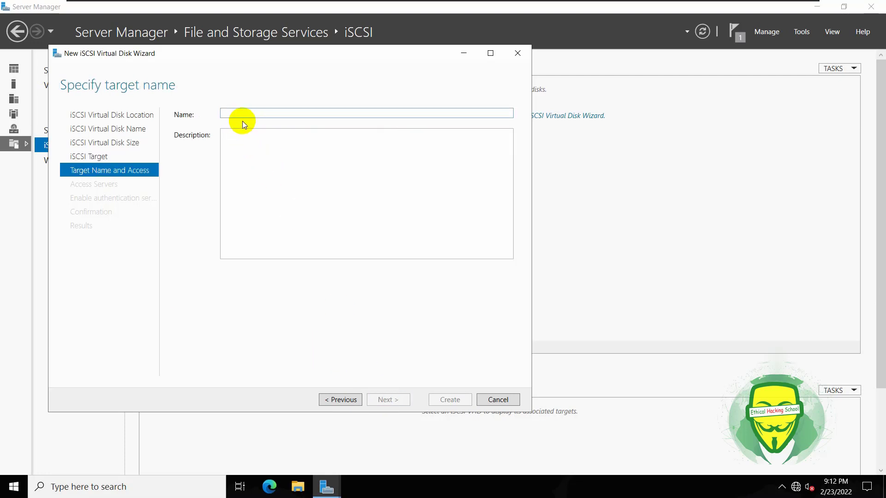
type("ACDI")
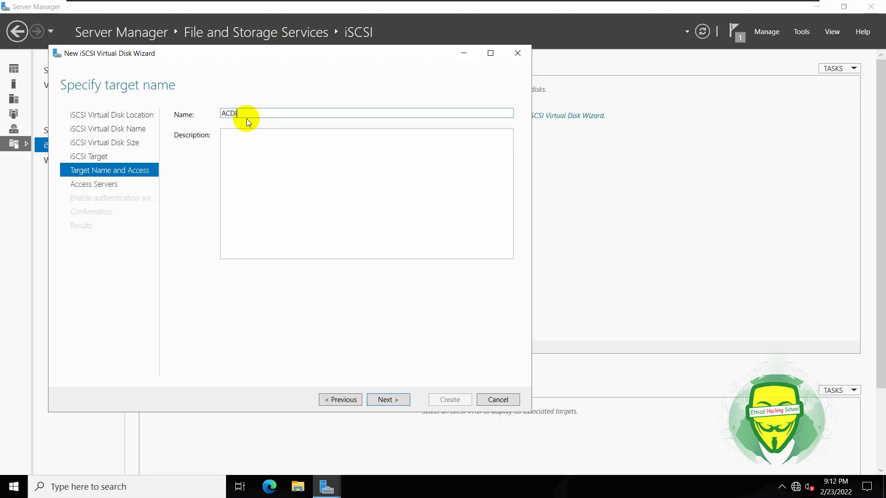
type("_Server")
left_click(392, 403)
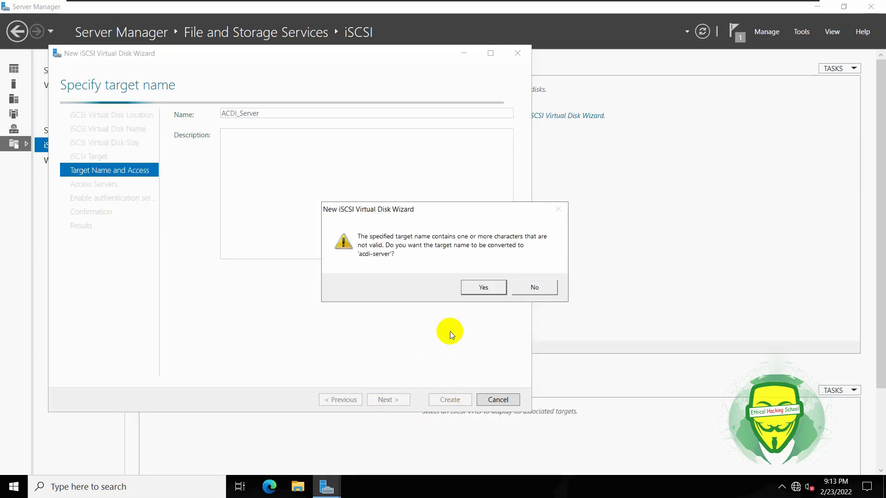
left_click(477, 285)
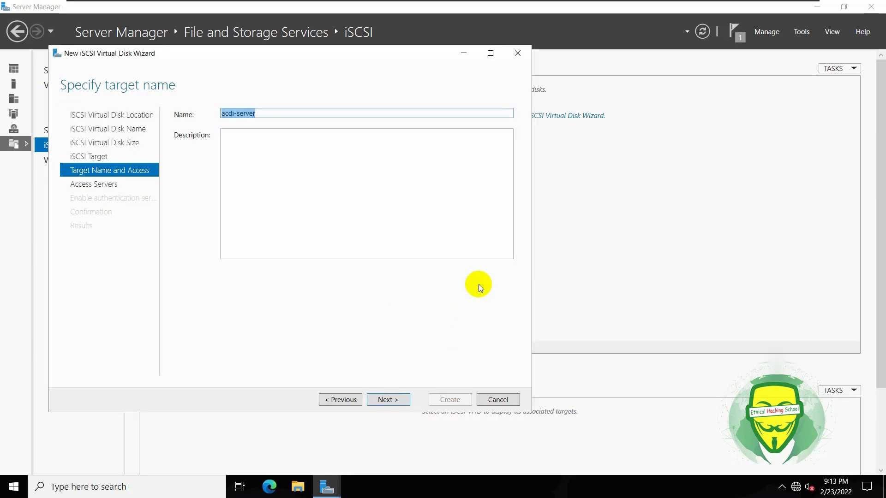
left_click(386, 395)
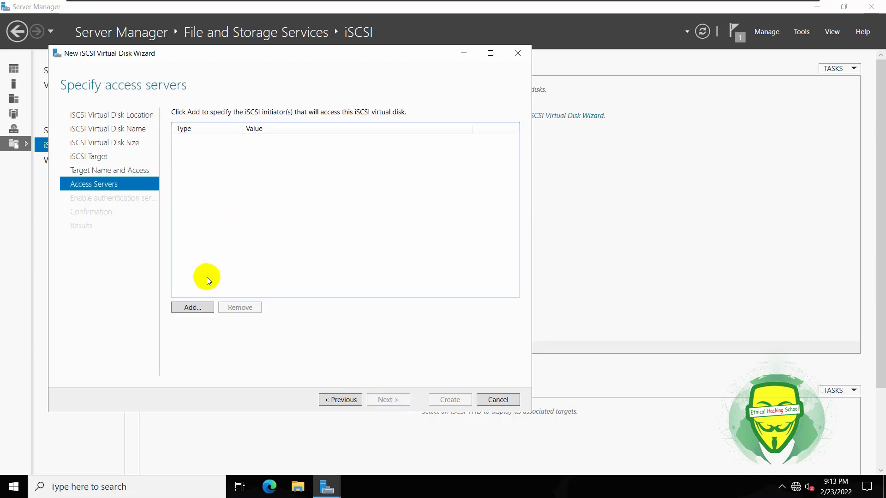
Add an access-server initiator identified by IP address 192.168.1.10.
left_click(192, 308)
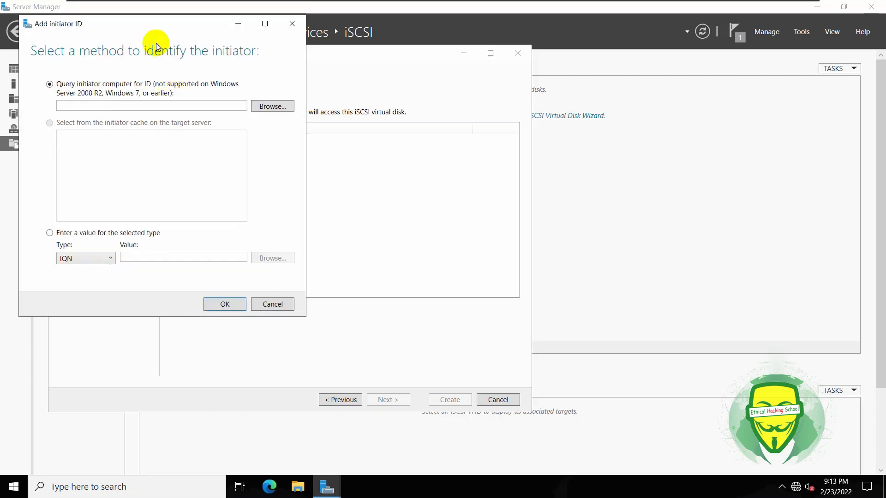
left_click_drag(147, 25, 448, 80)
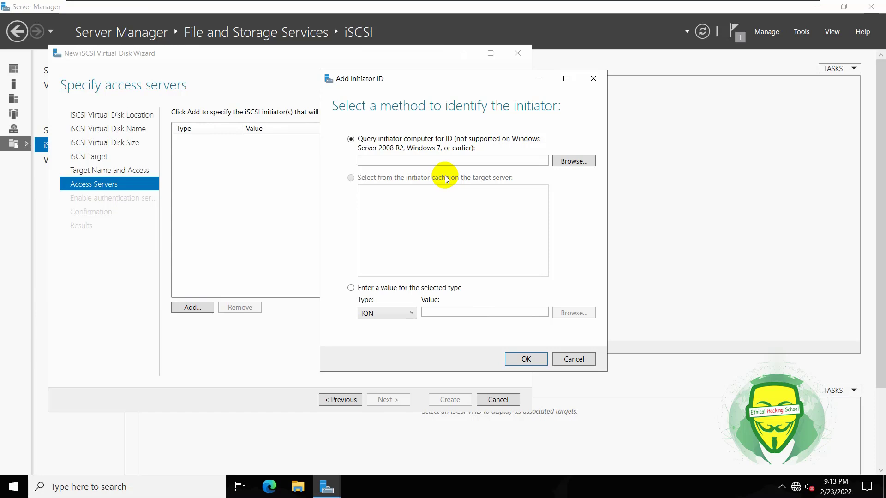
left_click(408, 316)
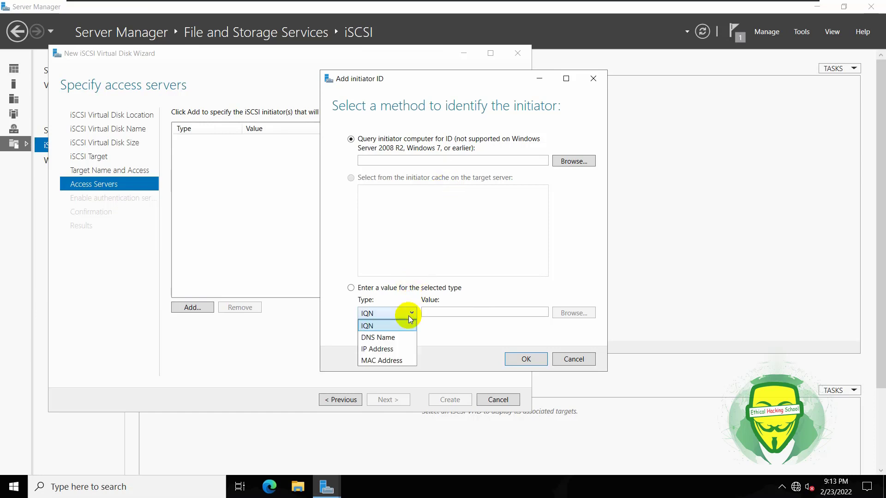
left_click(381, 349)
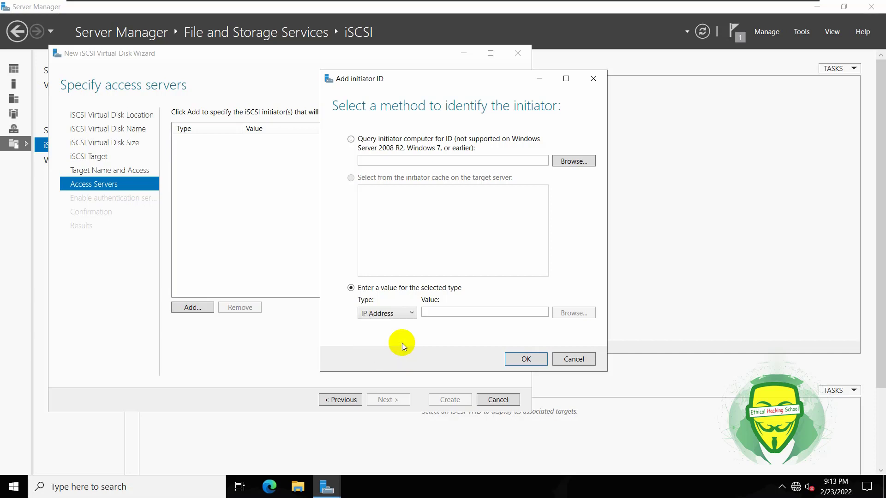
left_click(432, 314)
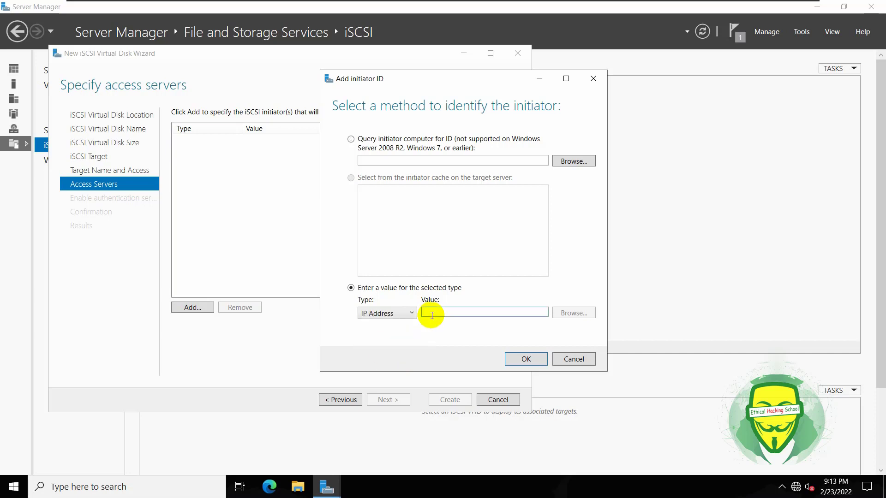
type("192")
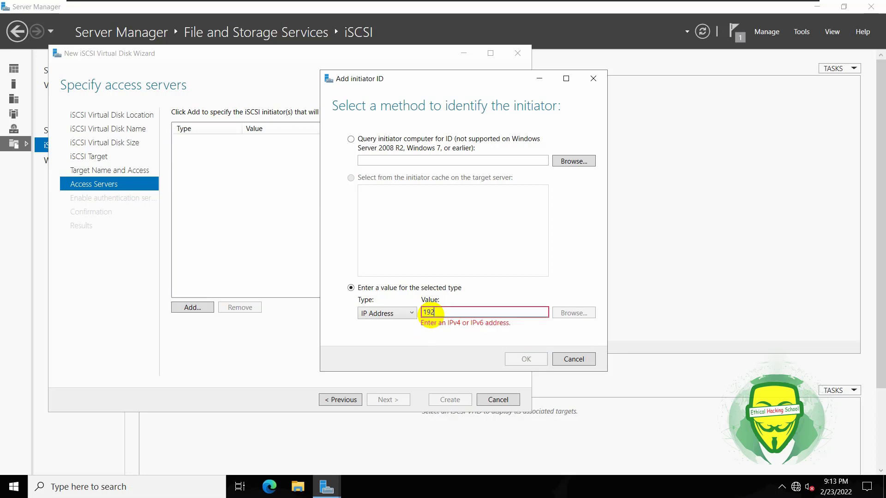
type(".168.1.10")
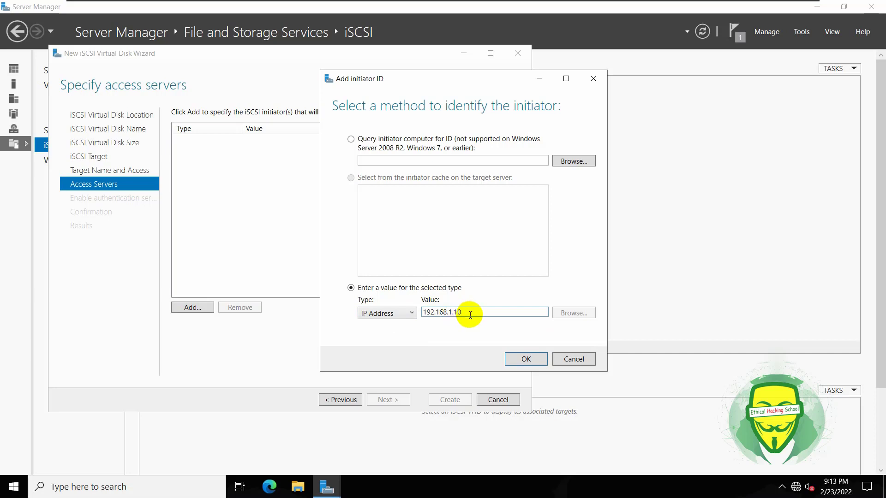
left_click_drag(465, 312, 394, 313)
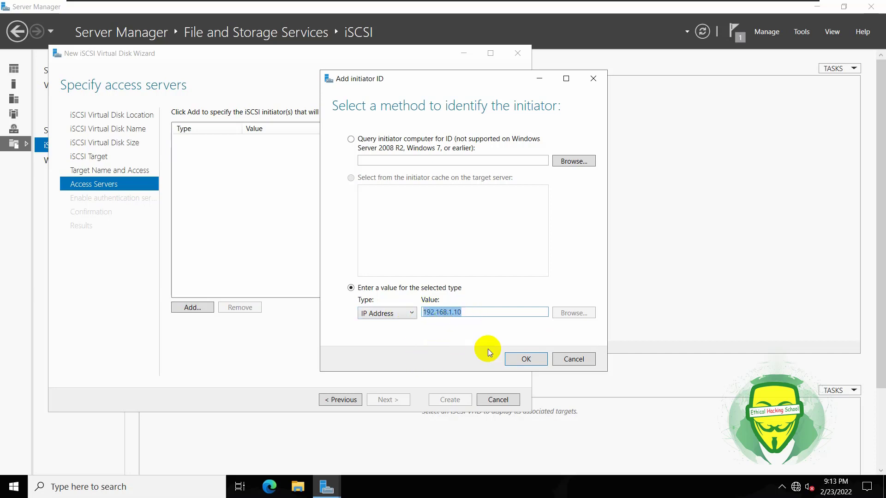
left_click(467, 311)
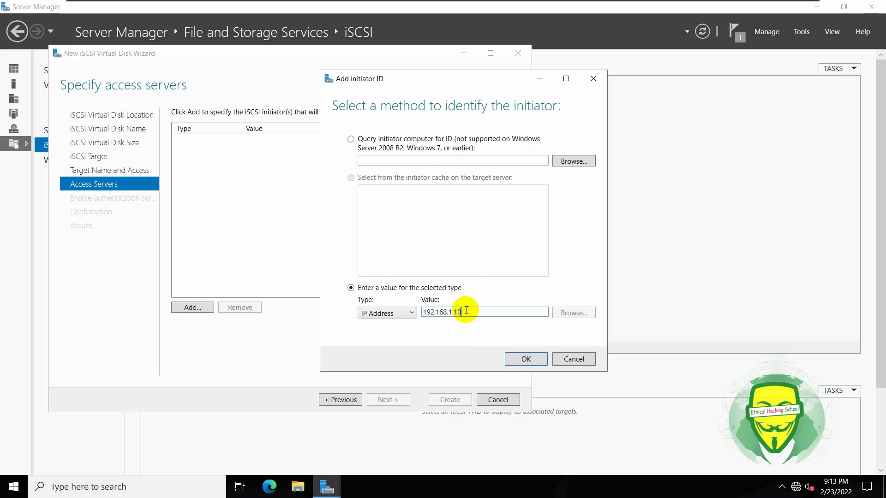
key("BackSpace")
type("1")
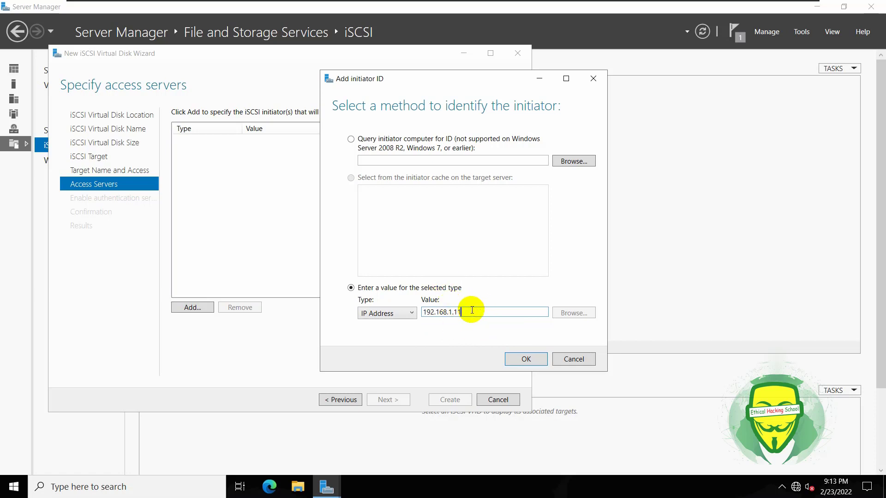
left_click_drag(466, 311, 406, 313)
left_click(463, 311)
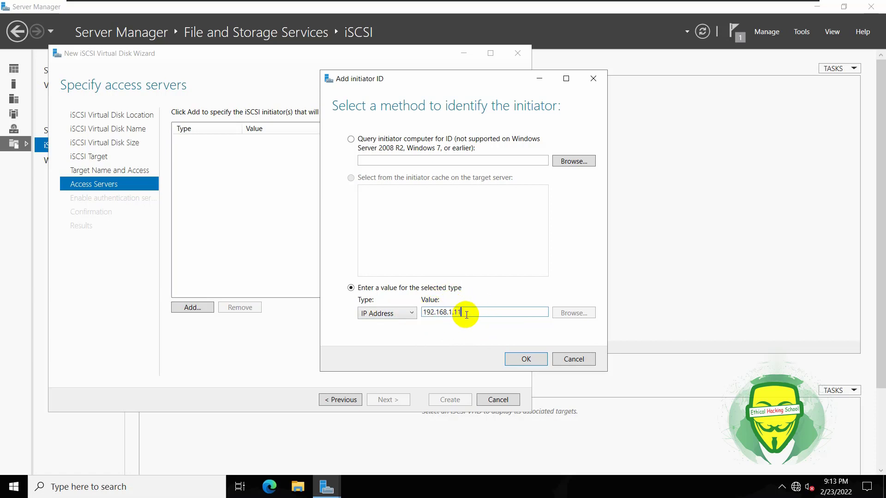
left_click(524, 360)
Start adding a second initiator by IQN 'win1', then clear it and cancel.
left_click(192, 308)
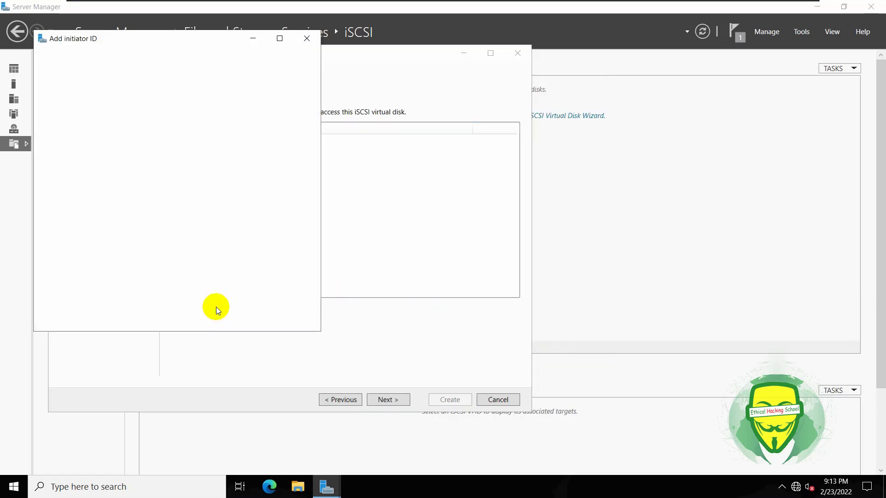
left_click(104, 273)
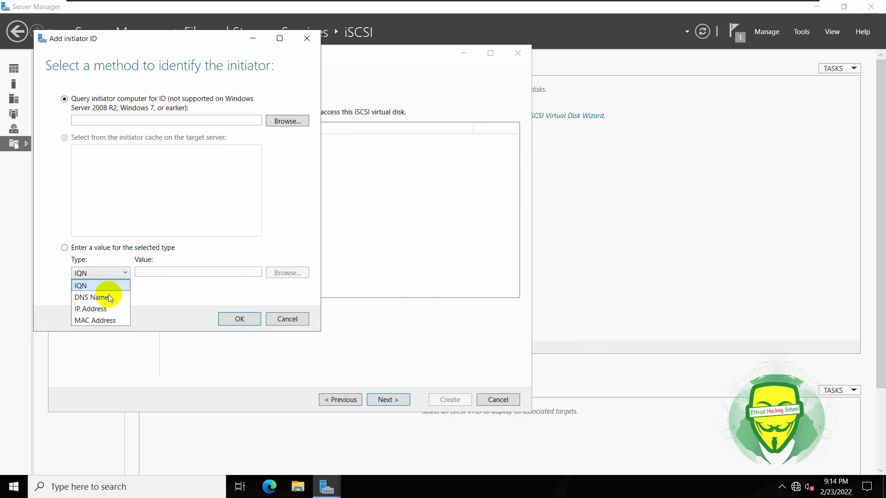
left_click(142, 271)
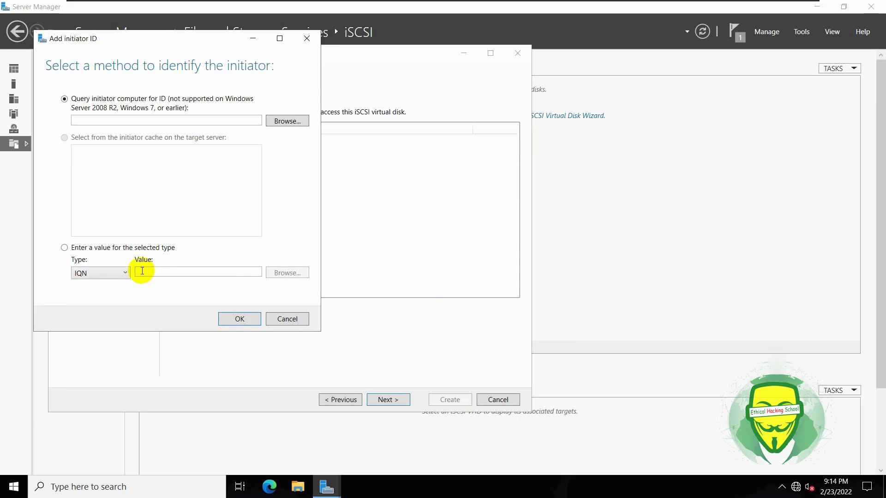
left_click(143, 271)
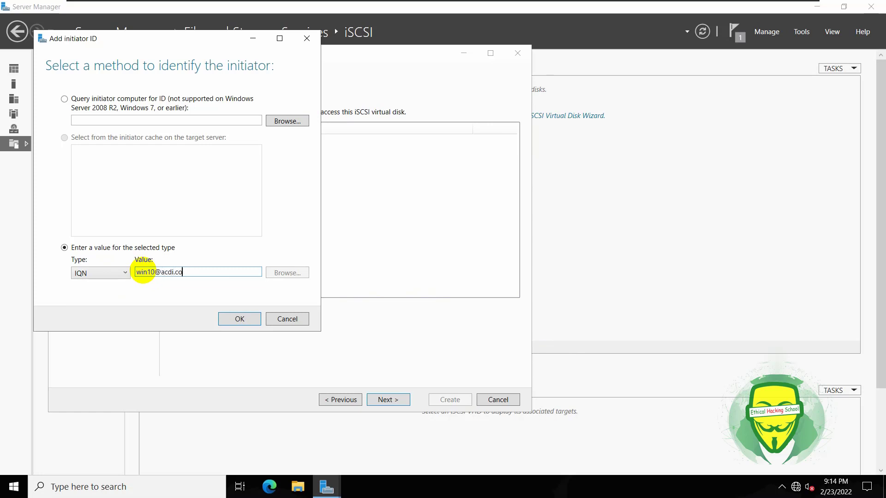
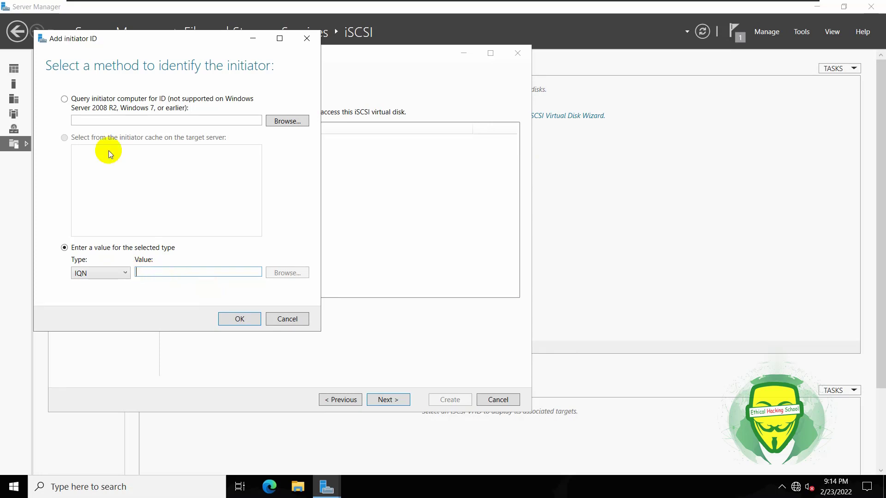
left_click_drag(116, 36, 368, 77)
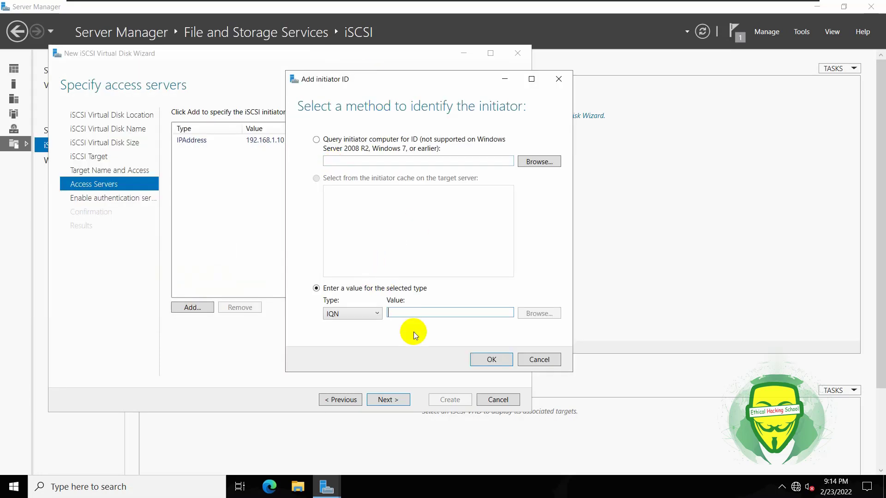
left_click(530, 358)
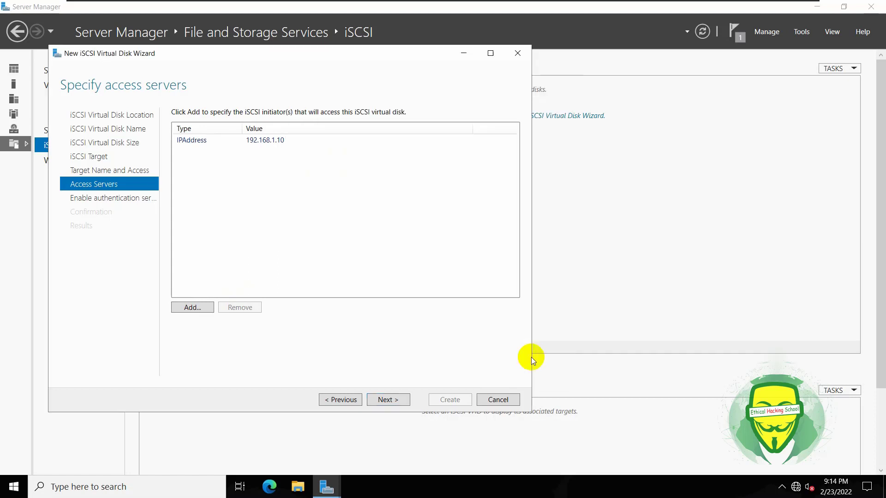
Finish the wizard without CHAP authentication, creating the 50 GB disk on target acdi-server.
left_click(261, 140)
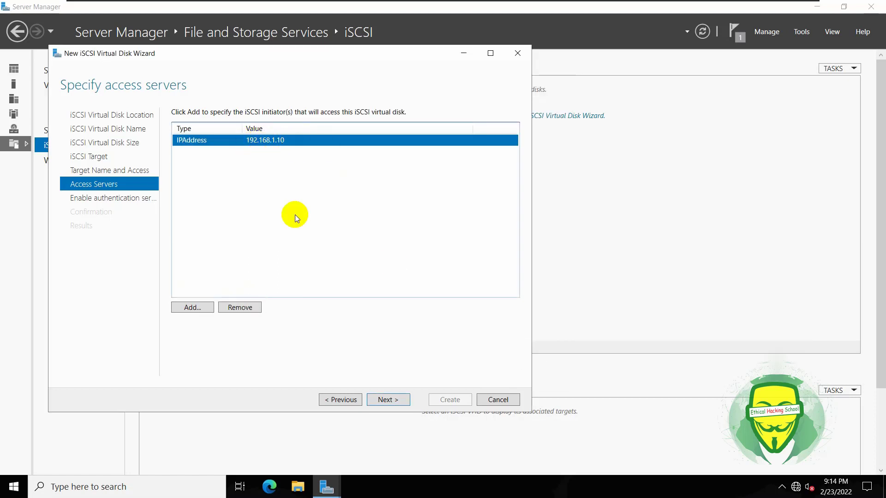
left_click(387, 399)
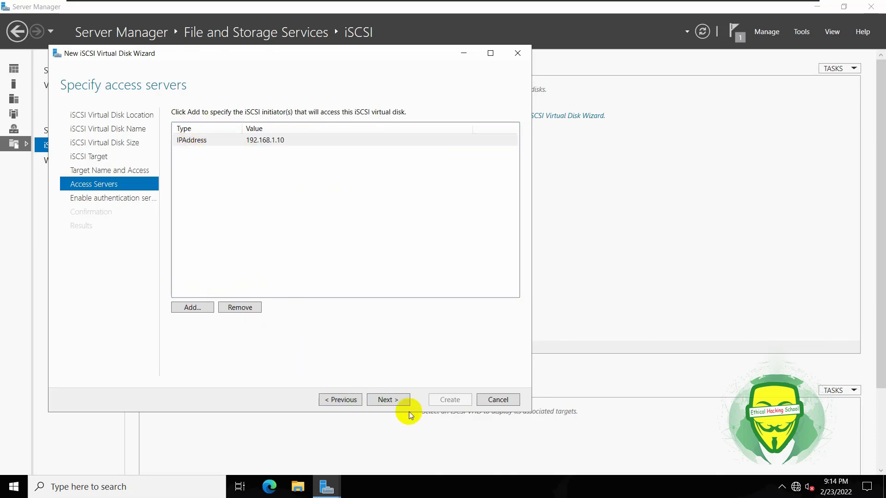
left_click(392, 400)
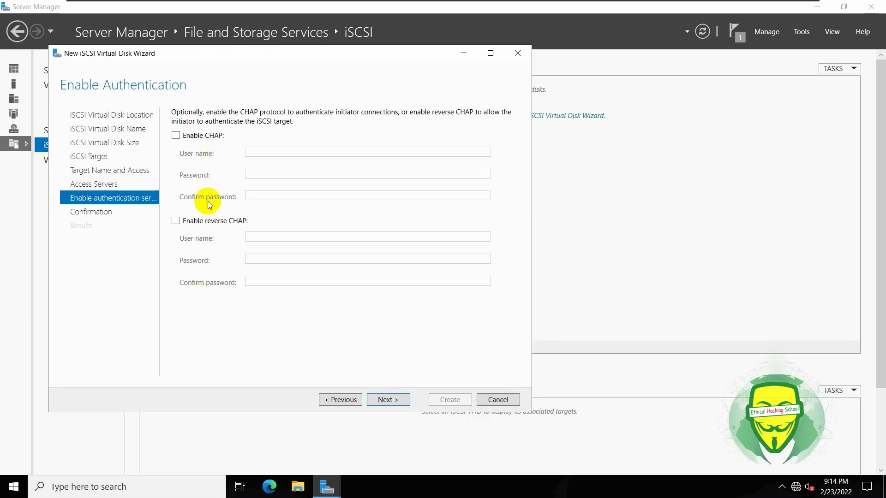
left_click(385, 399)
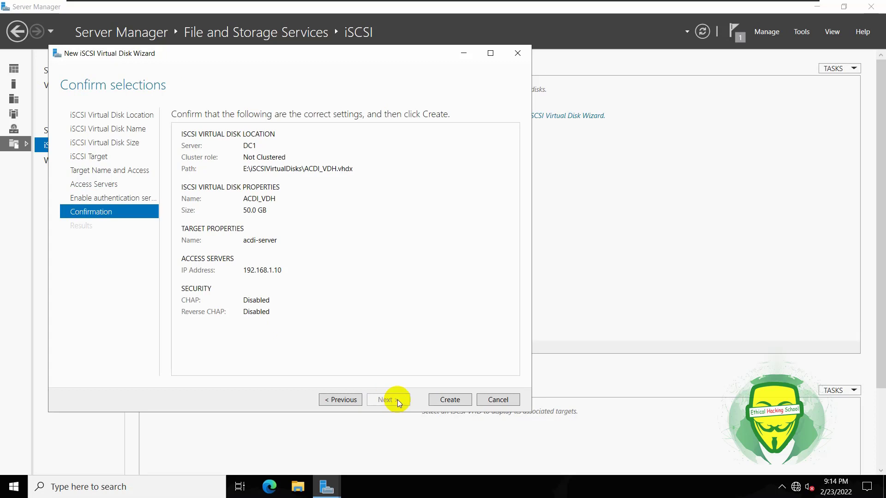
left_click(448, 402)
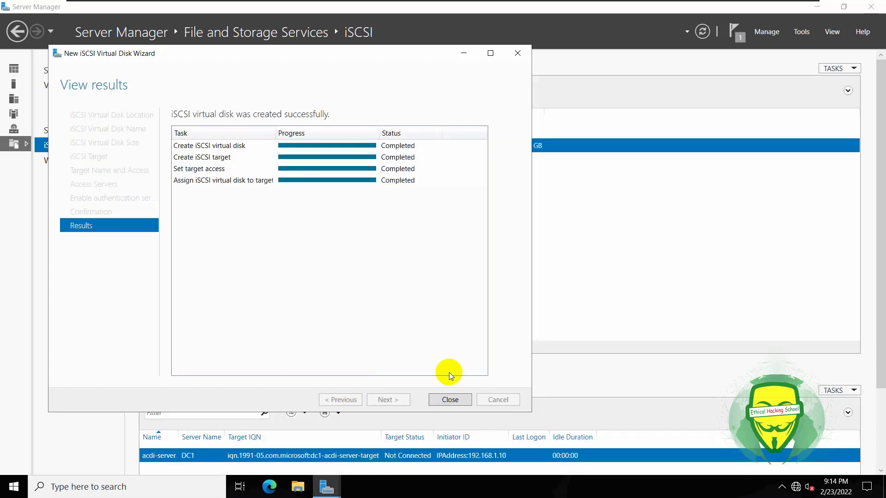
left_click(458, 400)
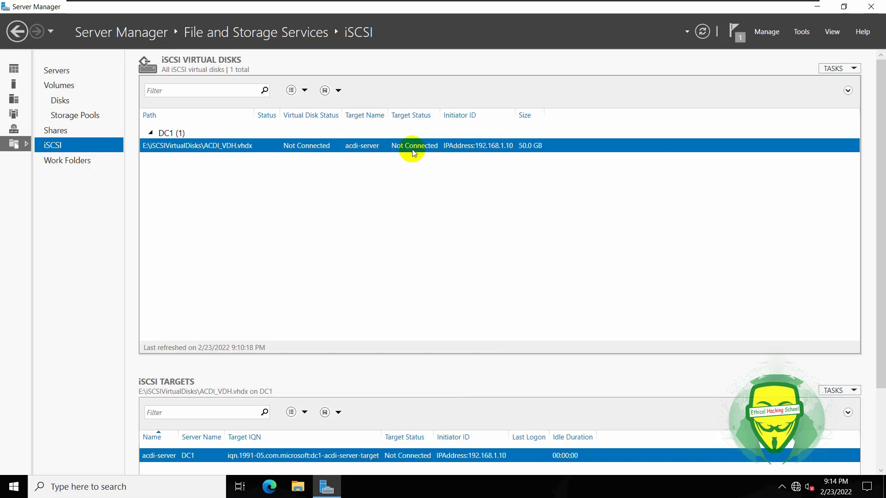
mouse_move(504, 2)
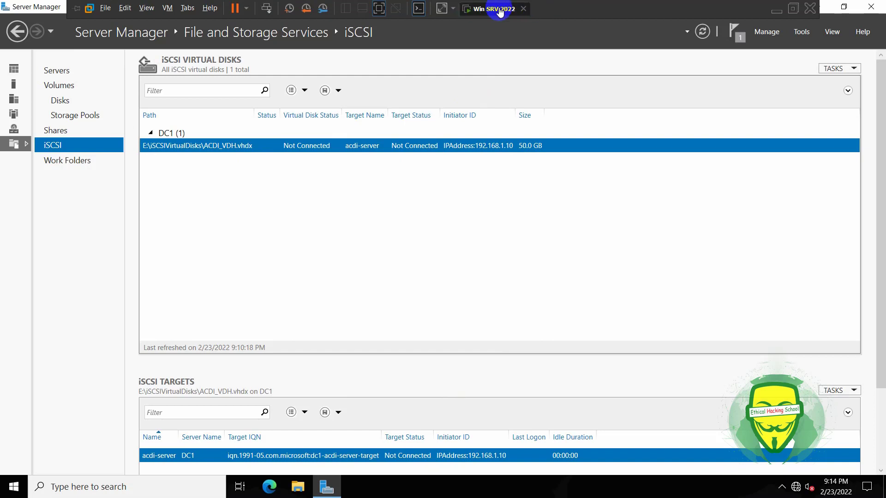
left_click(482, 67)
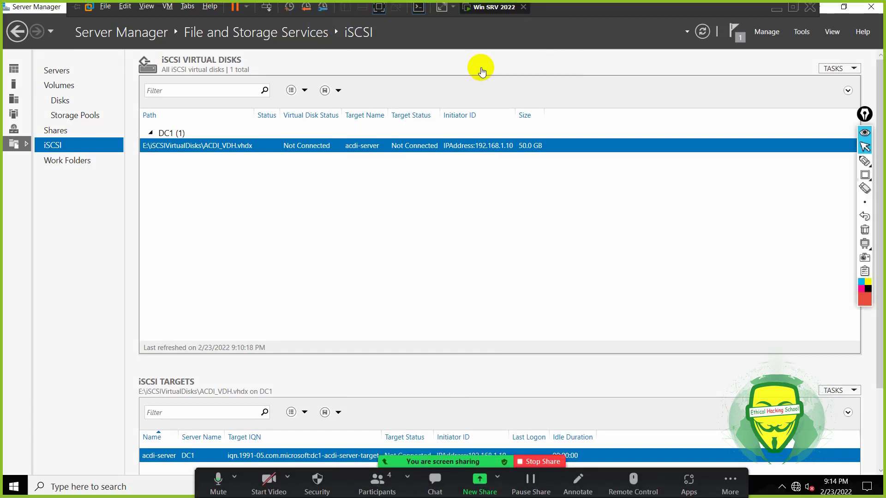
mouse_move(318, 5)
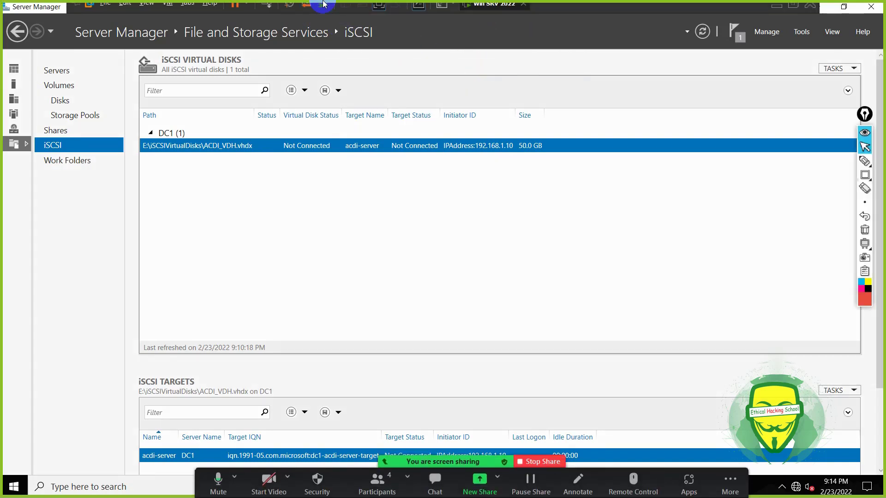
Power on the Win10 virtual machine from the Library and hide the Library pane.
left_click(379, 8)
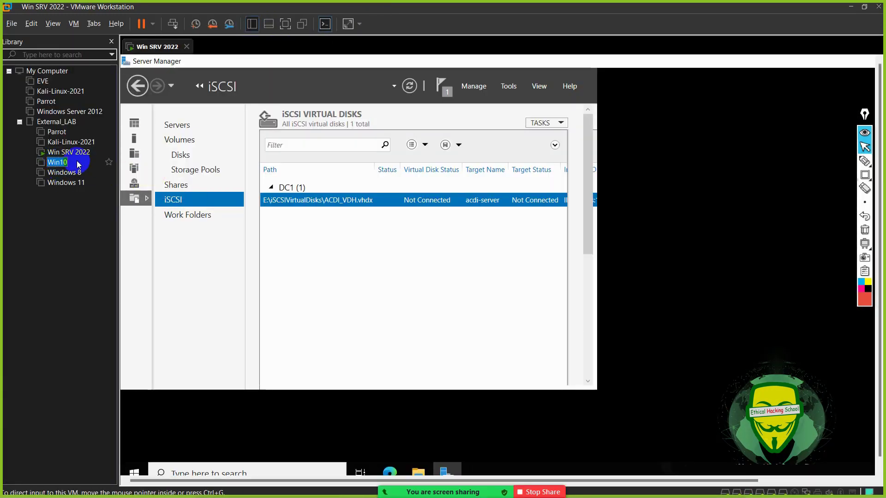
left_click(58, 163)
left_click(156, 88)
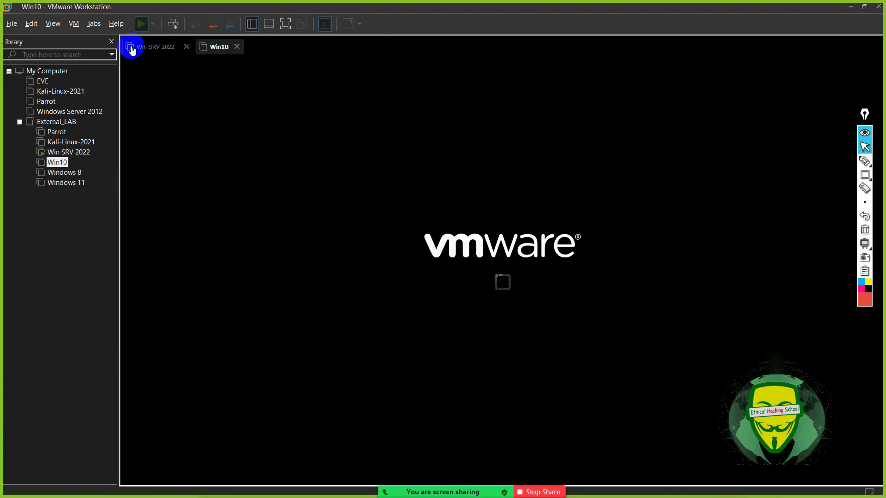
left_click(111, 42)
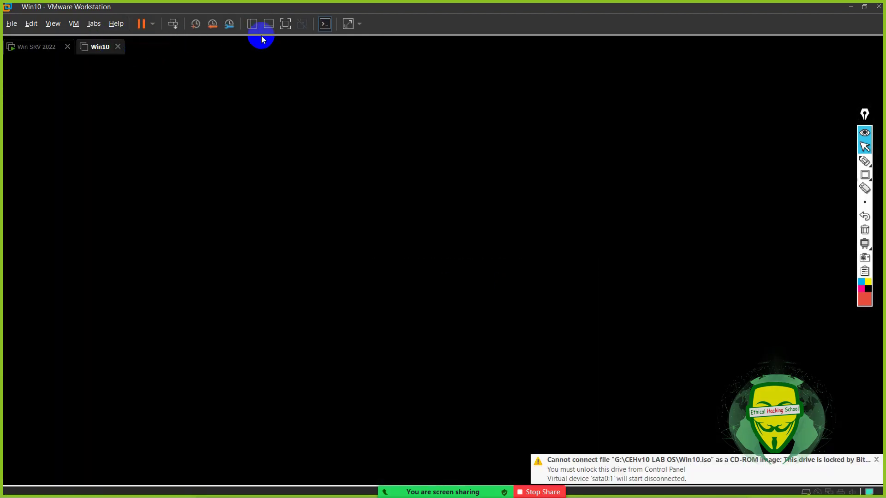
Show Win10 full screen, dismiss the lock screen, and sign in with the account password.
left_click(285, 24)
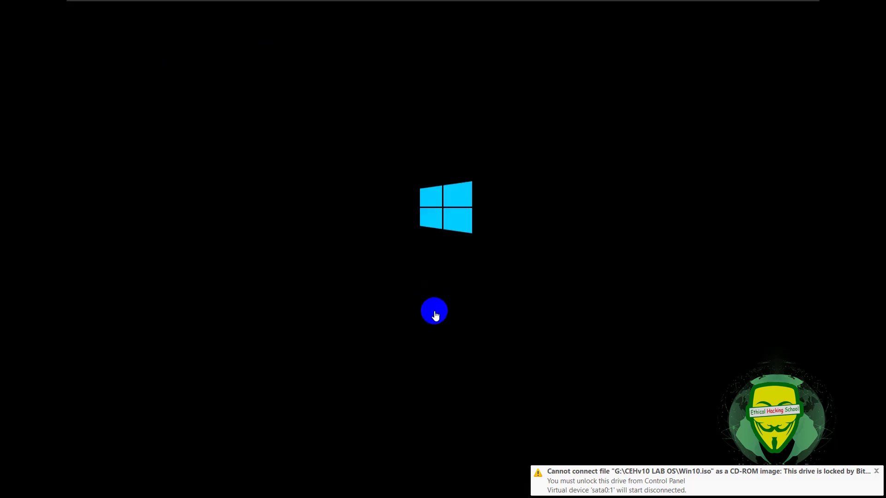
mouse_move(504, 4)
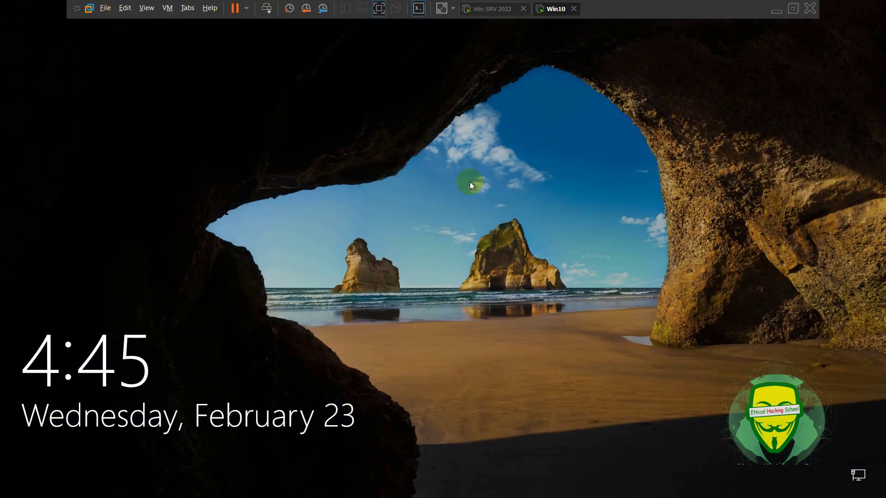
left_click(470, 181)
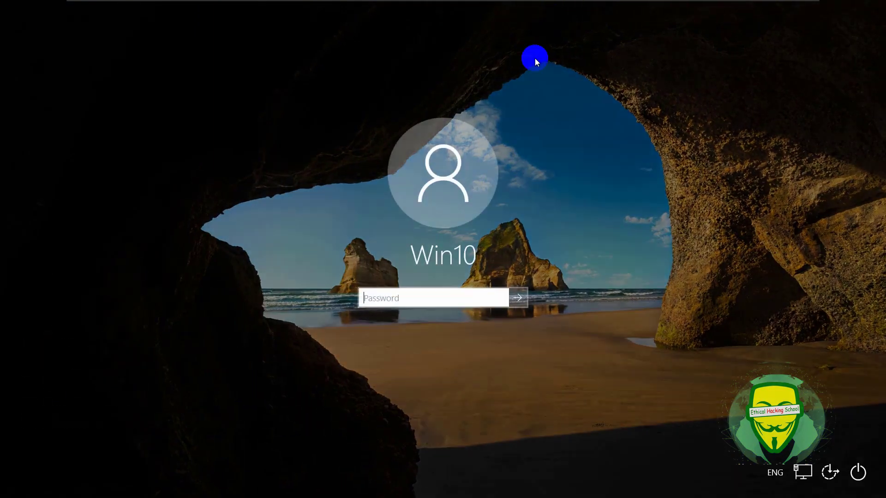
type("12")
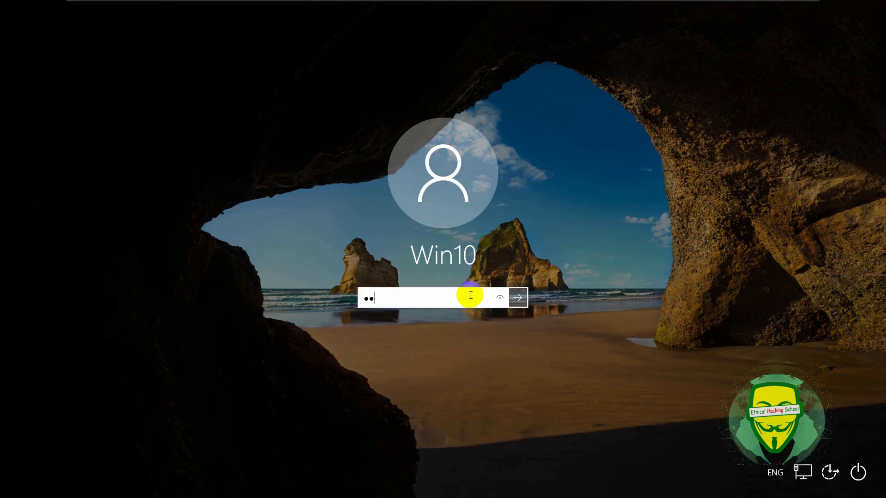
key("Return")
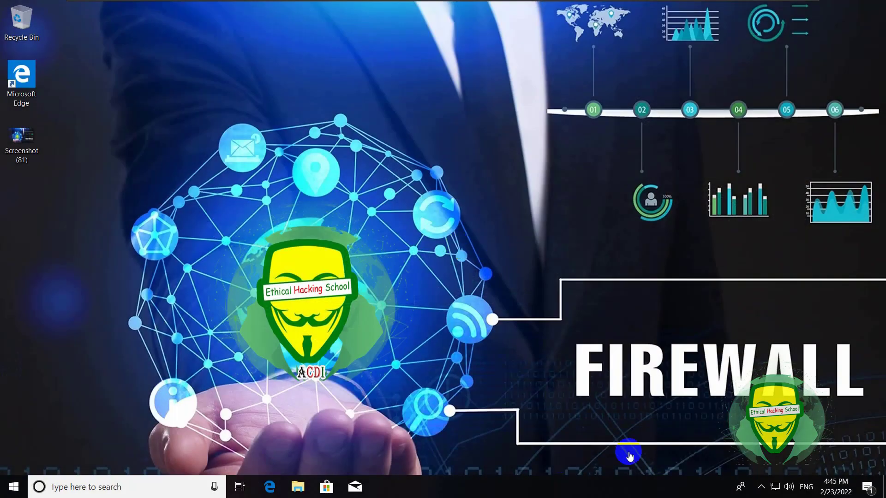
Switch the Win10 VM's network adapter from NAT to Host-only in its Settings.
mouse_move(404, 4)
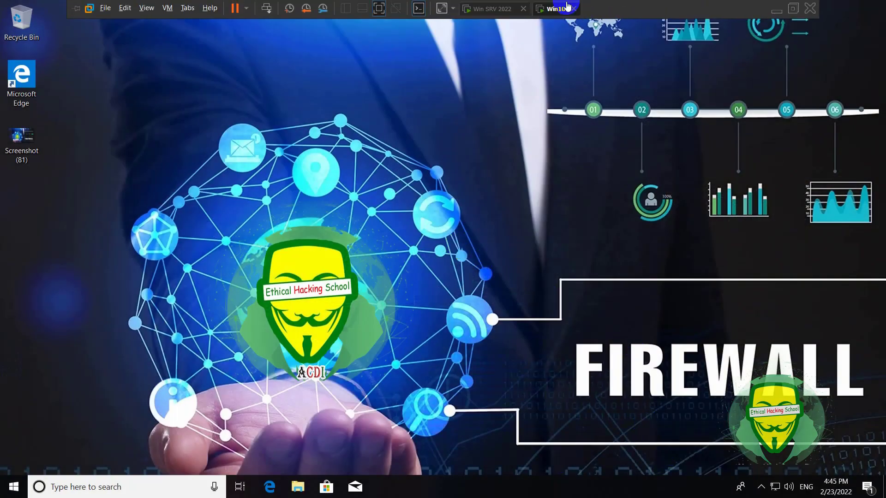
right_click(553, 8)
left_click(597, 152)
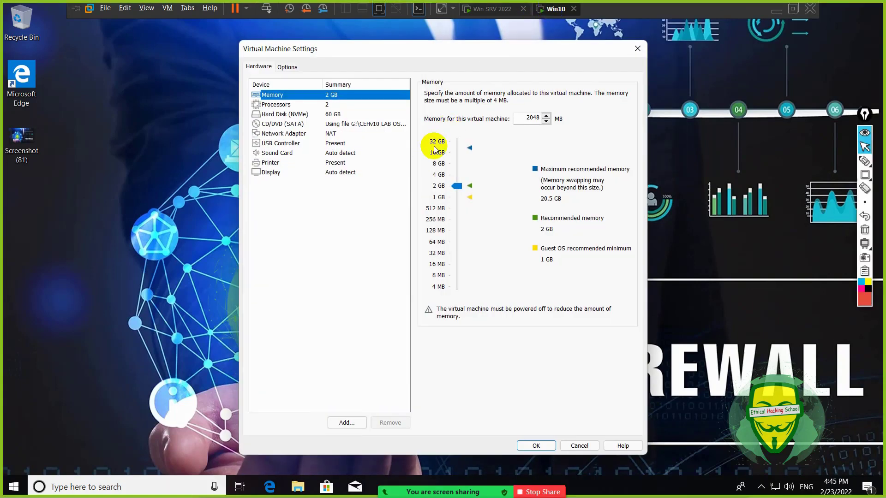
left_click(323, 133)
left_click(427, 171)
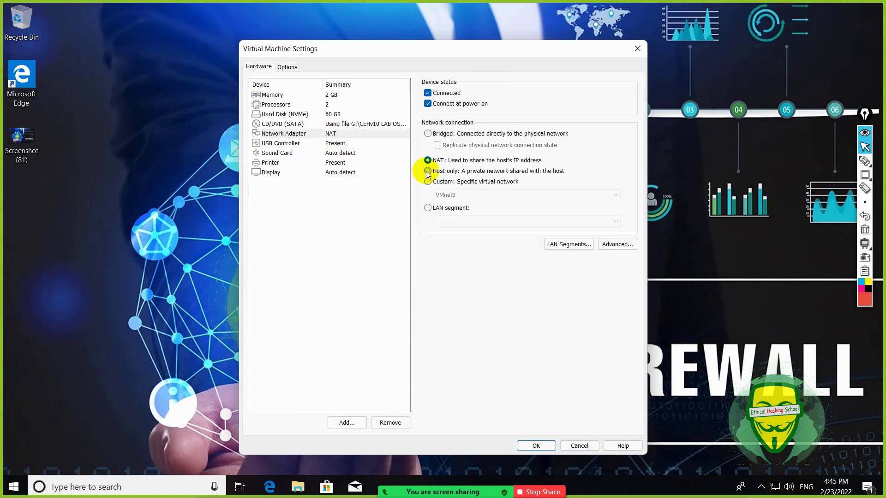
left_click(536, 444)
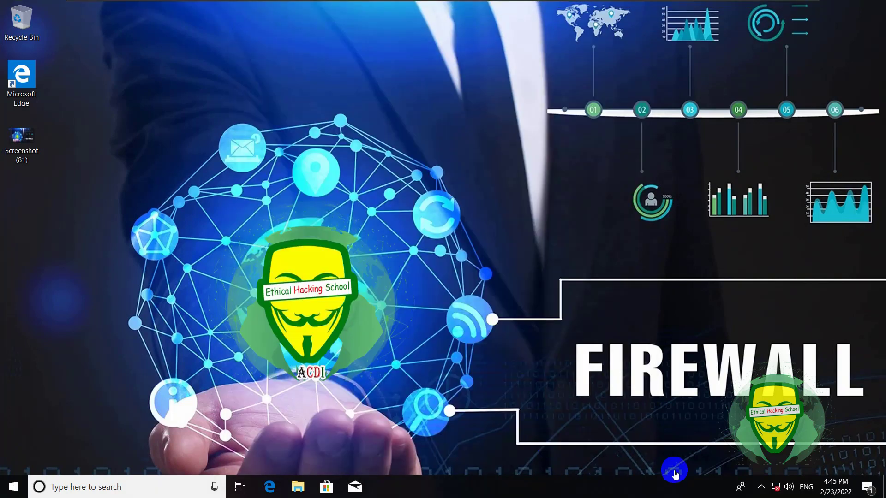
Open the IPv4 properties of the Ethernet0 connection from Network & Internet settings.
right_click(776, 487)
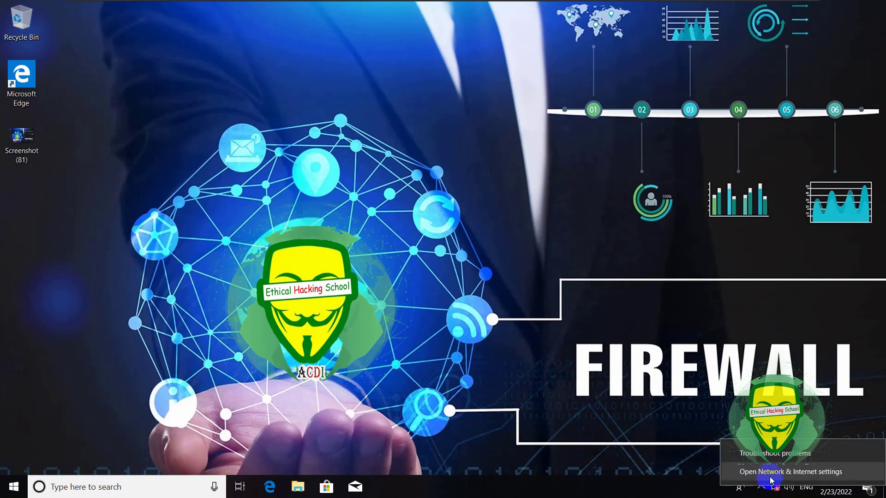
left_click(791, 472)
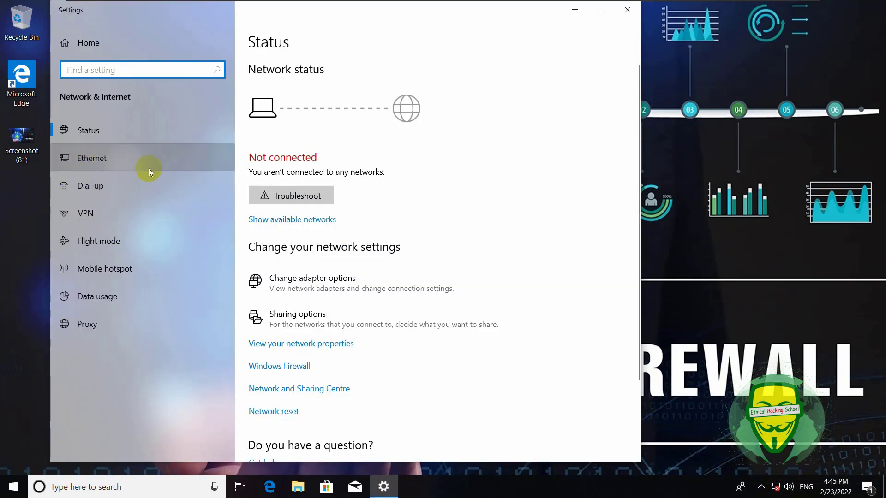
left_click(149, 171)
left_click(291, 167)
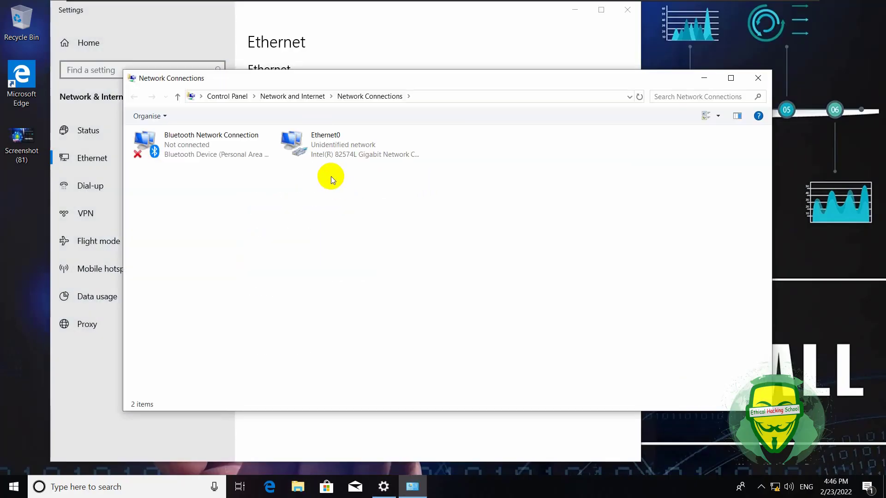
double_click(320, 148)
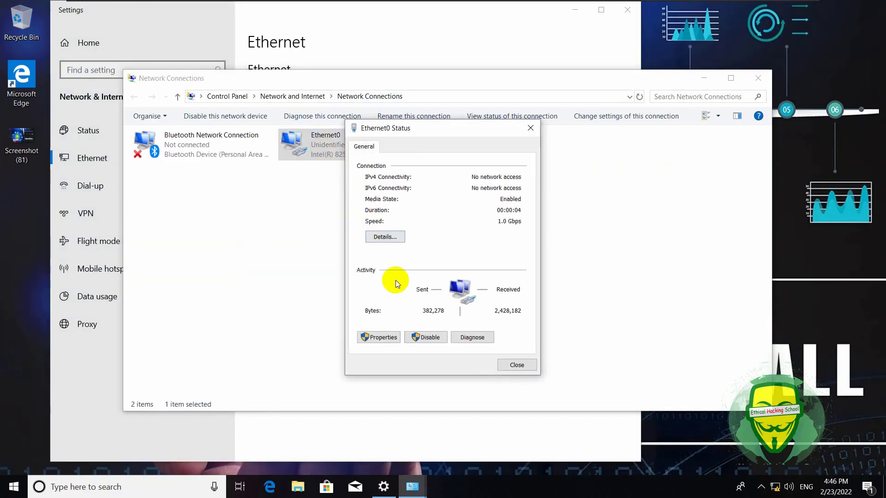
left_click(385, 333)
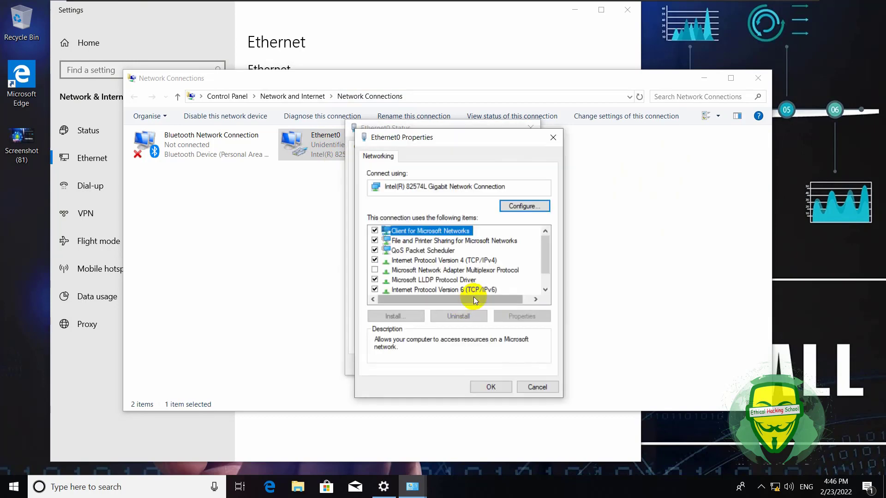
double_click(457, 260)
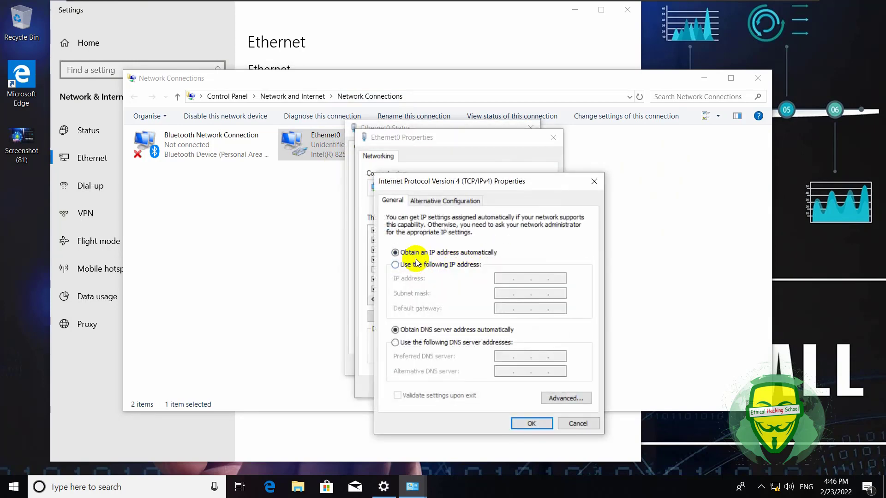
Assign static IP 192.168.1.10/255.255.255.0, gateway 192.168.1.1, DNS 192.168.1.22, and close the windows.
left_click(401, 264)
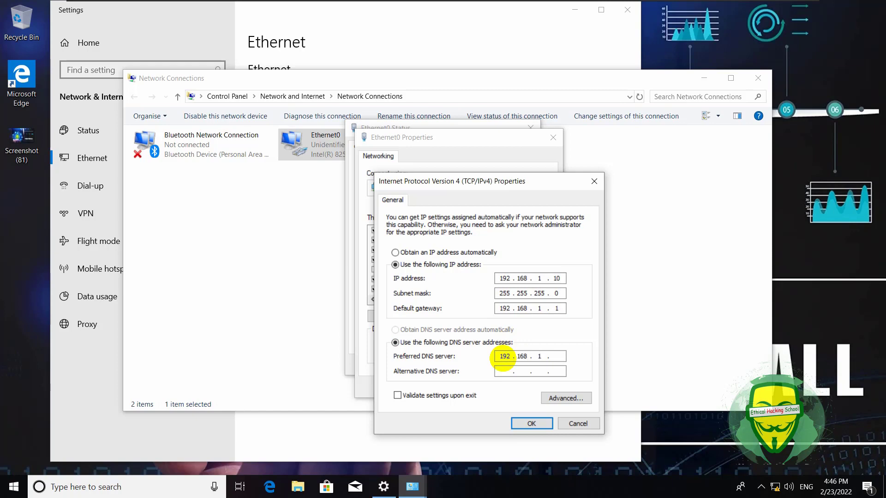
left_click(522, 425)
left_click(496, 393)
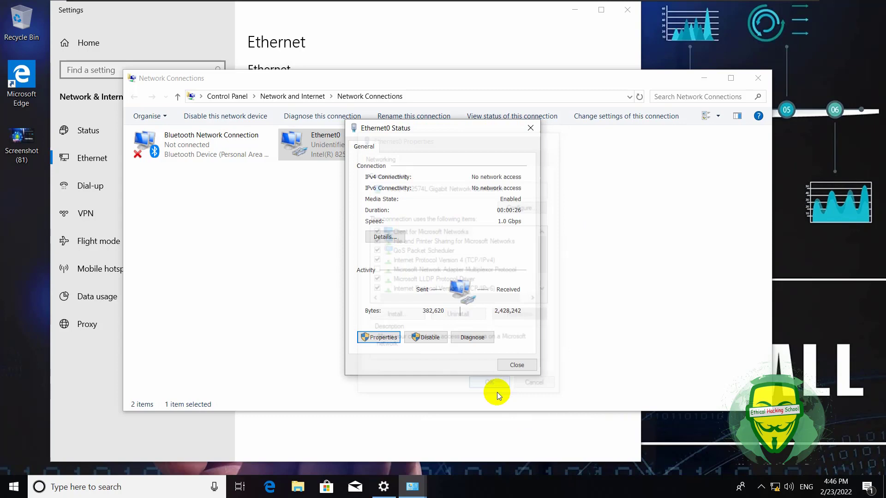
left_click(516, 365)
left_click(757, 79)
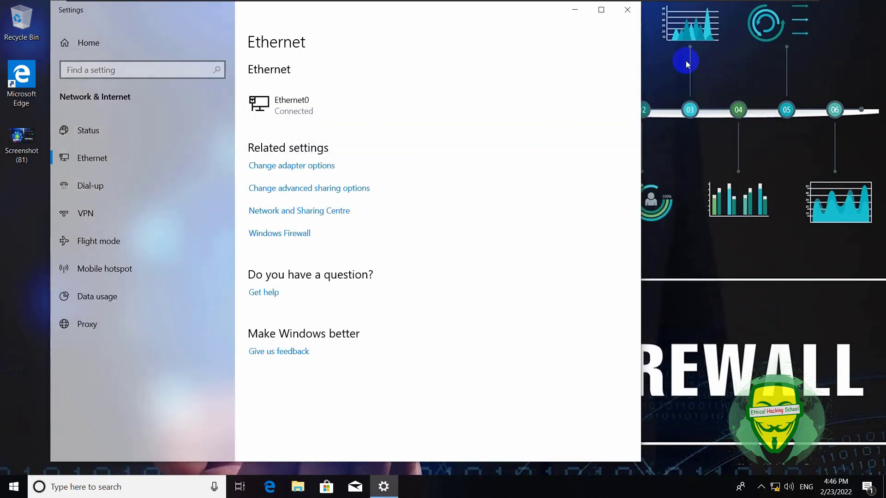
left_click(628, 10)
Run nslookup in Command Prompt to confirm DC1.acdi.com (192.168.1.22) as default DNS server.
key("super")
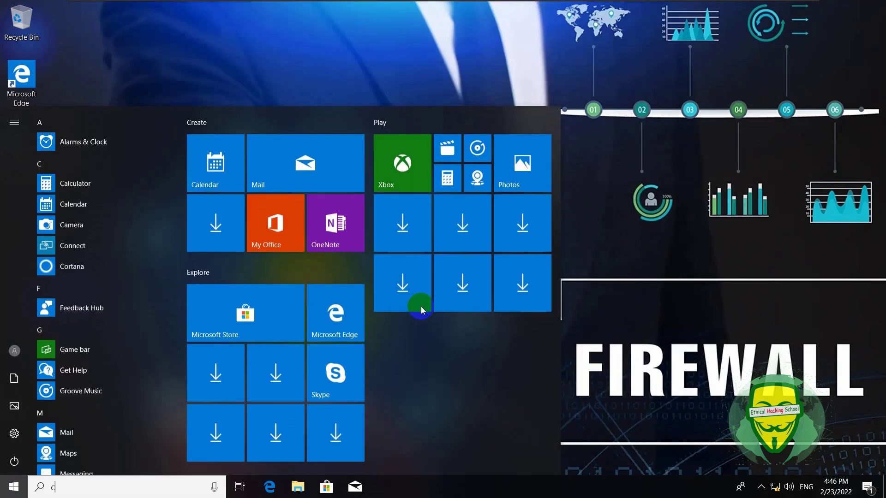
type("cmd")
key("Return")
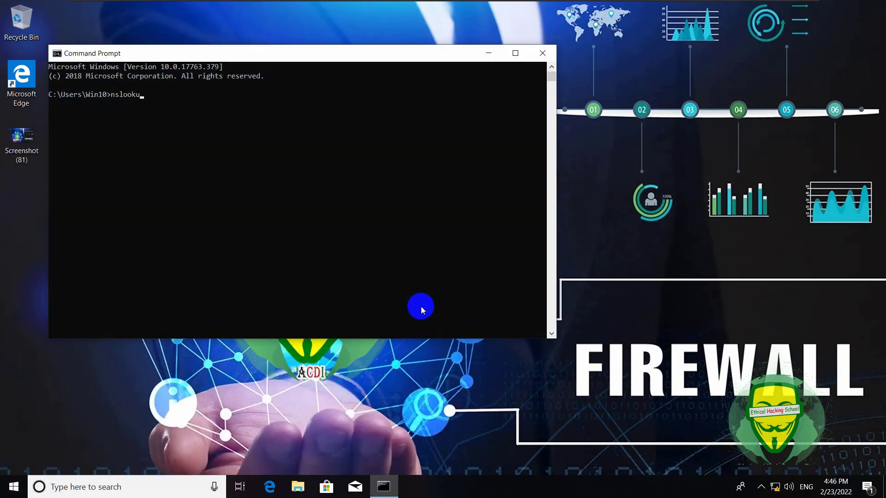
key("Return")
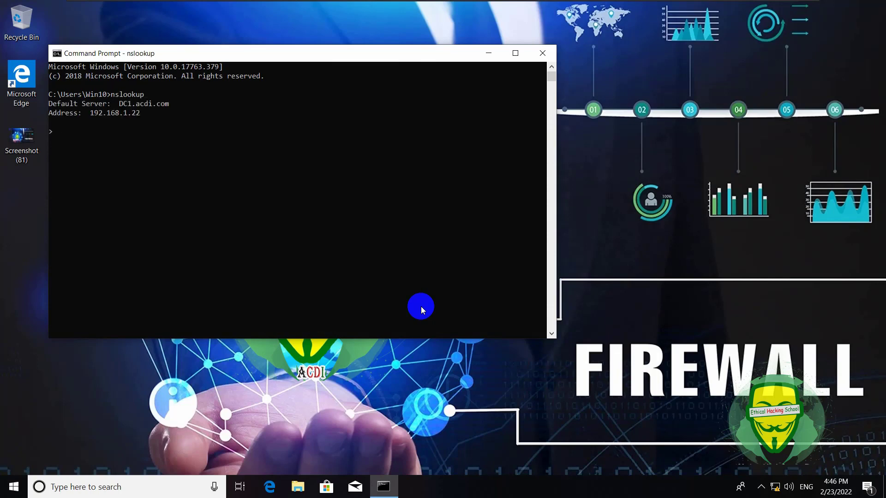
left_click(542, 52)
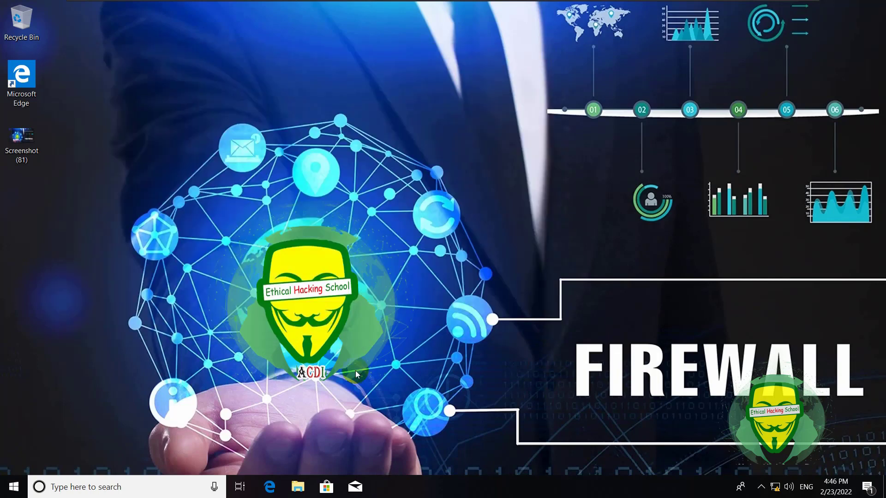
Bring up the computer name and domain settings from This PC's Properties.
left_click(298, 487)
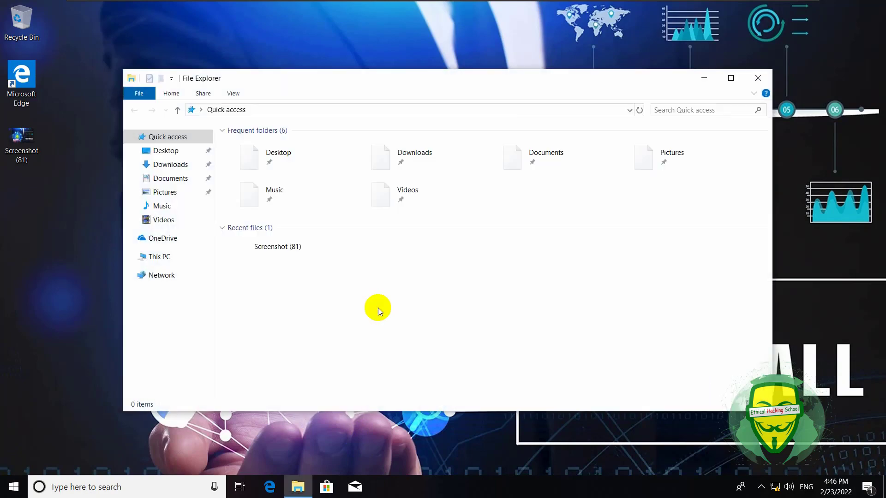
left_click(161, 257)
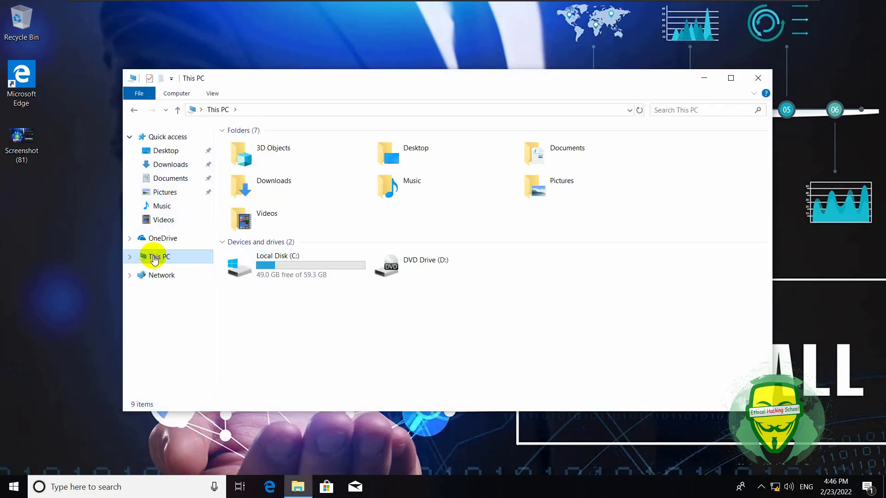
right_click(329, 308)
left_click(370, 419)
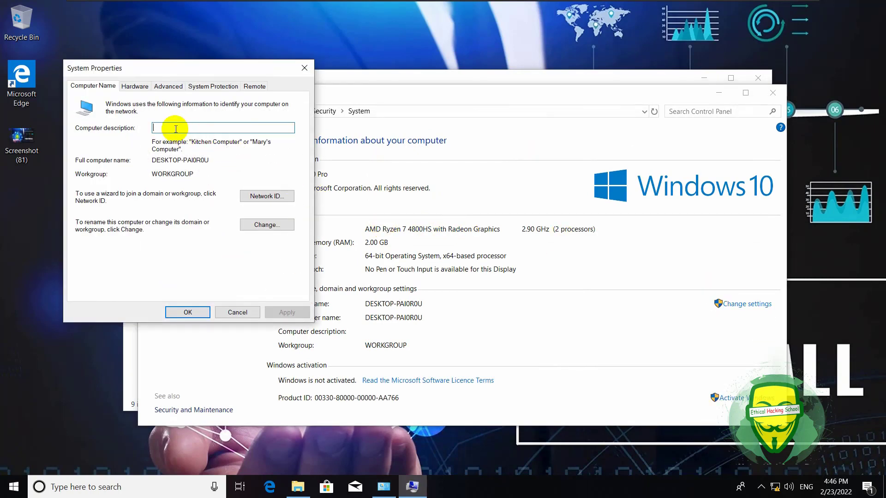
left_click(272, 231)
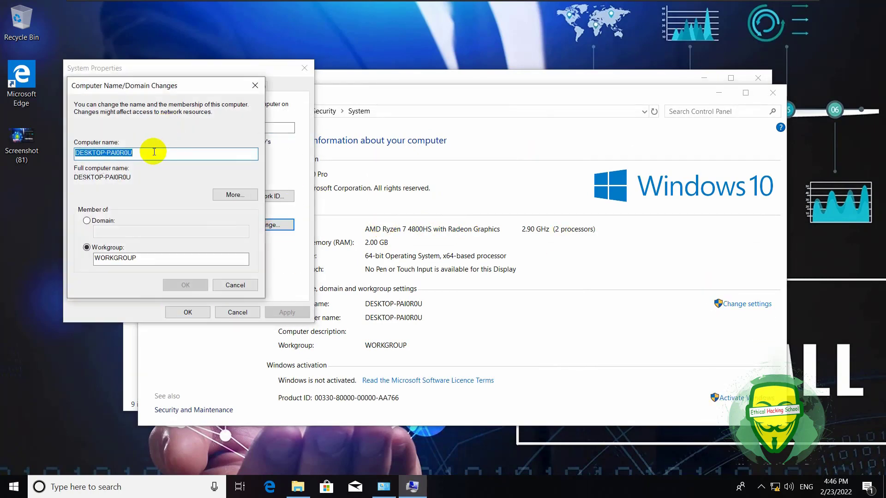
Rename the computer to win10 and make it a member of the acdi.com domain.
type("Win10")
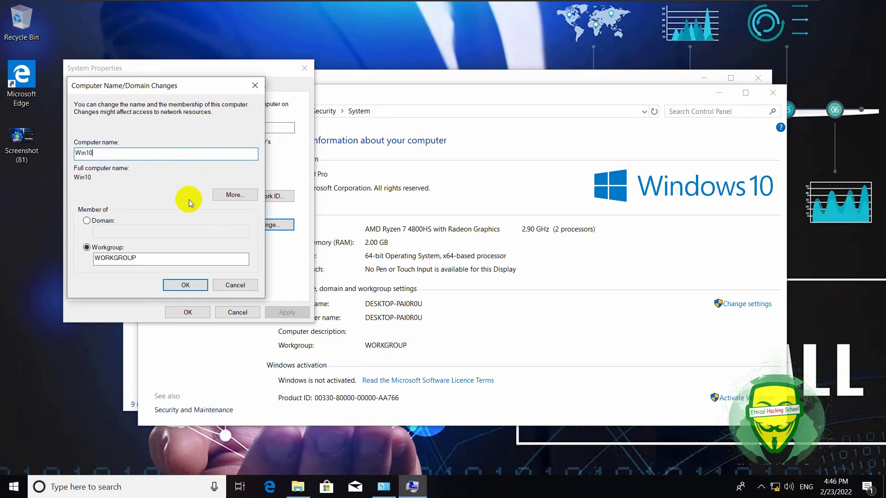
left_click(87, 221)
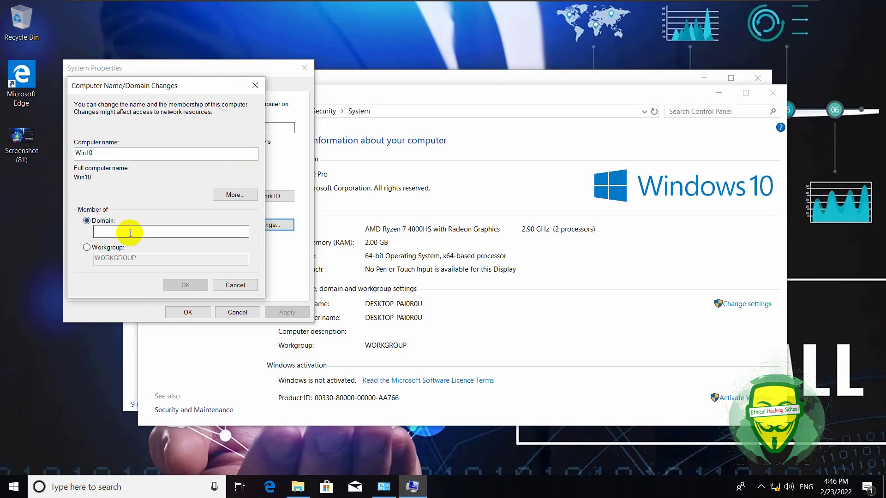
type("acdi")
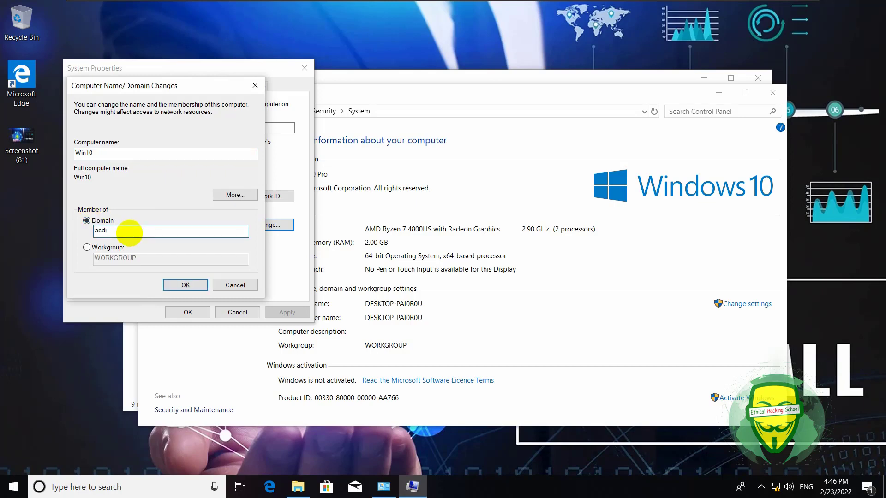
type(".com")
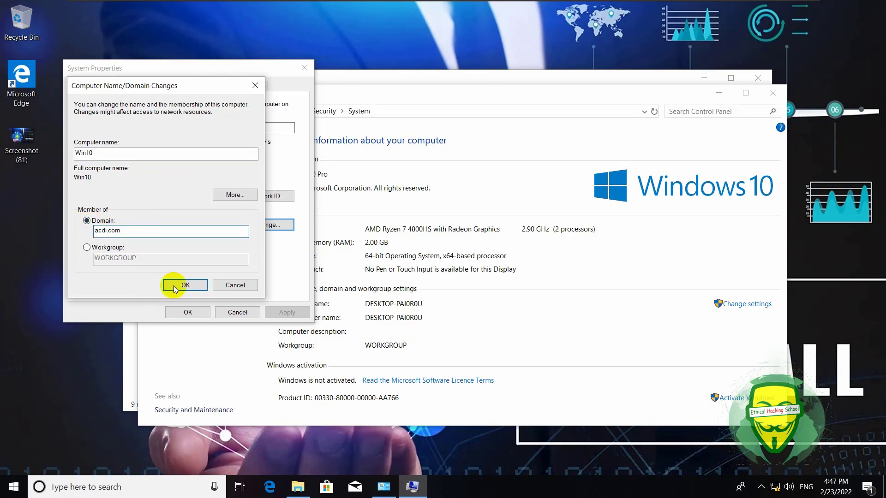
left_click(182, 286)
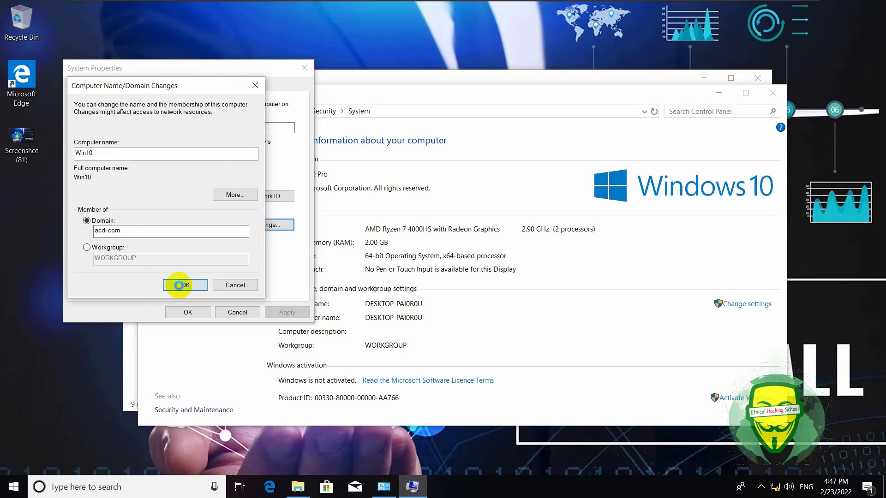
Supply the domain administrator credentials, retrying after a wrong password, until acdi.com welcomes the computer.
left_click(806, 486)
left_click(806, 486)
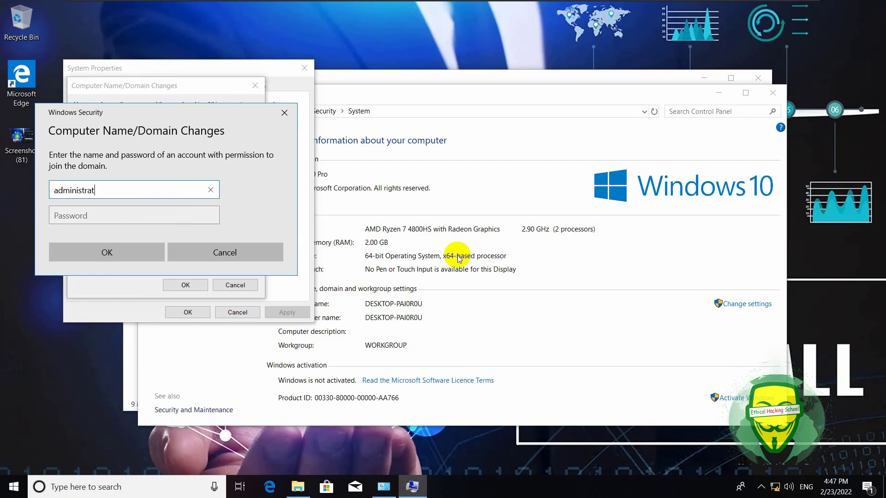
left_click(169, 217)
type("p")
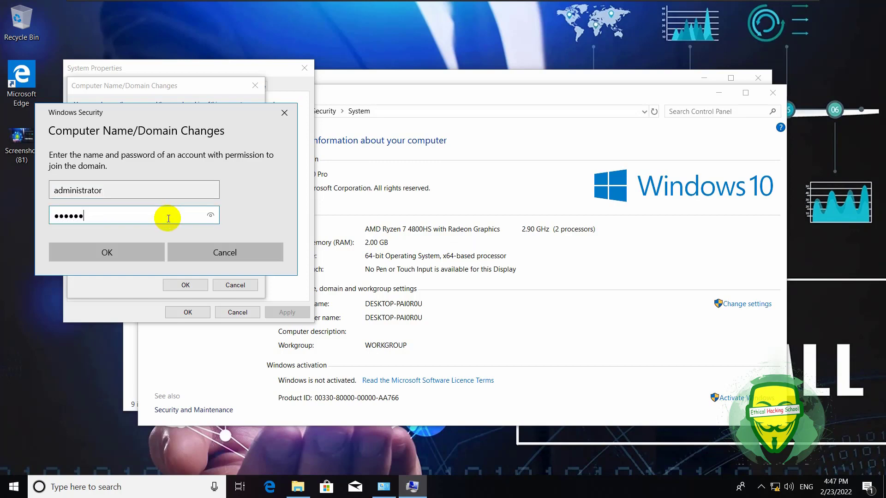
key("Return")
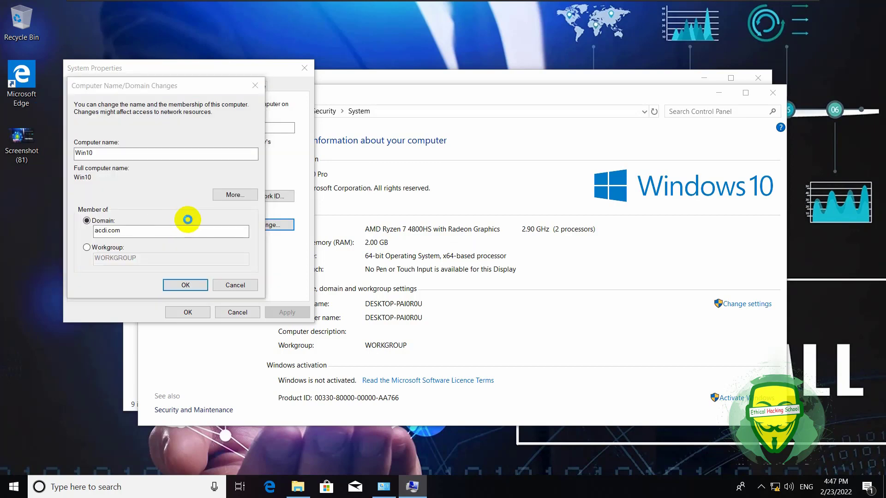
left_click(528, 294)
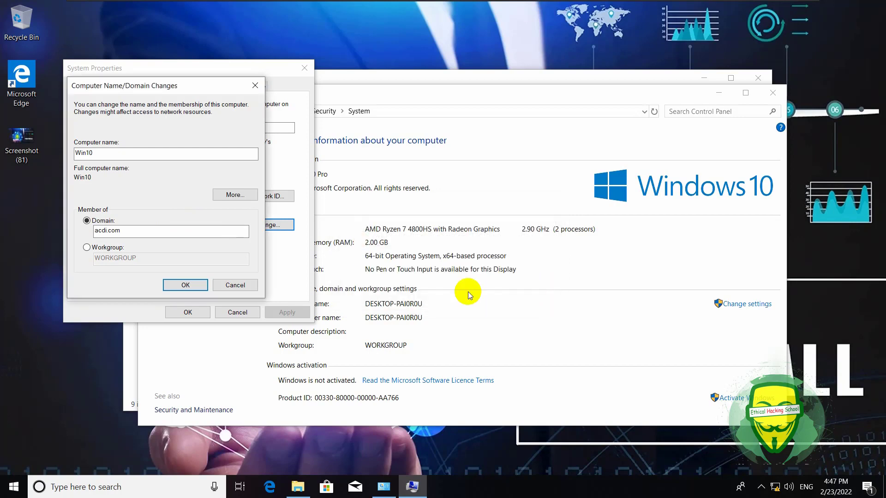
left_click(185, 286)
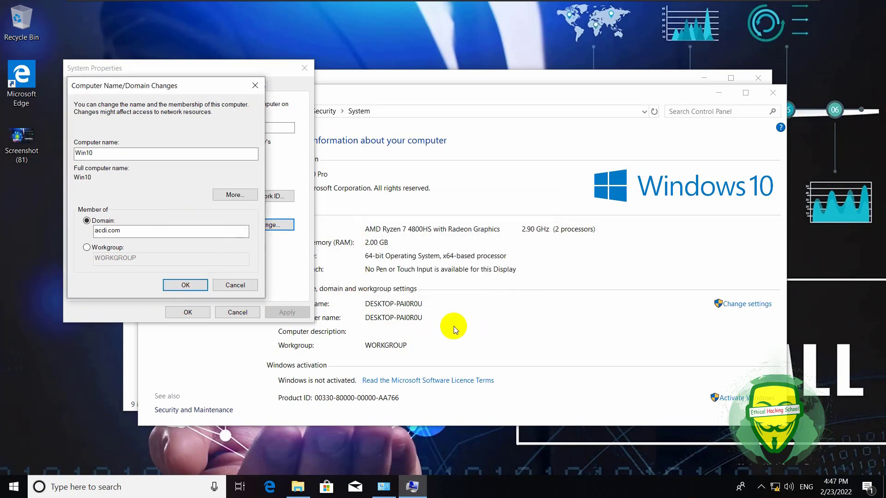
left_click(803, 482)
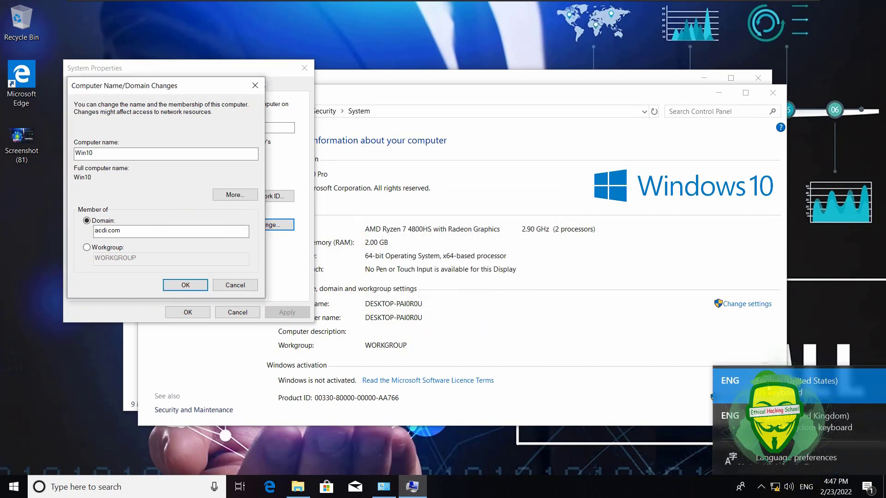
left_click(669, 362)
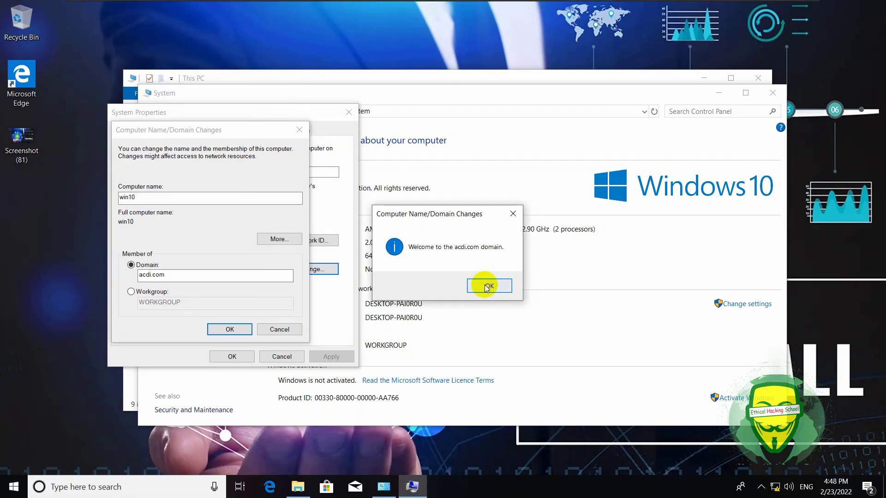
left_click(484, 284)
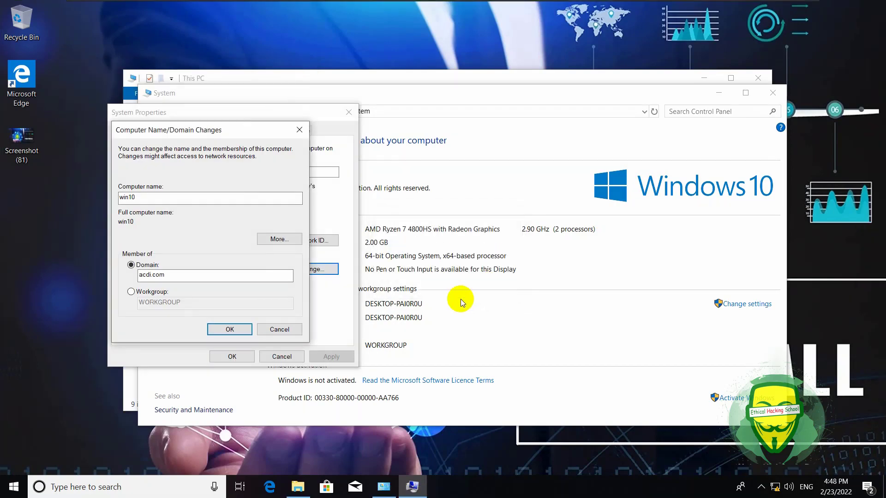
Accept the name and domain changes and restart the computer now.
left_click(231, 330)
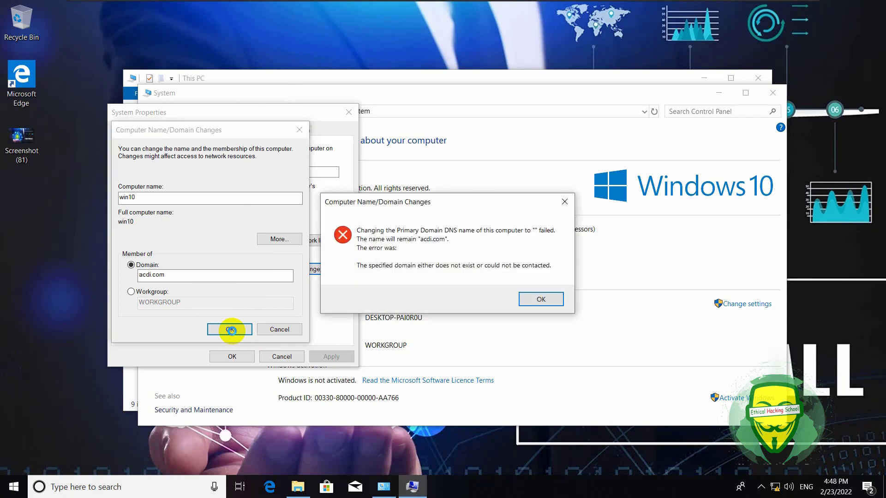
left_click(541, 300)
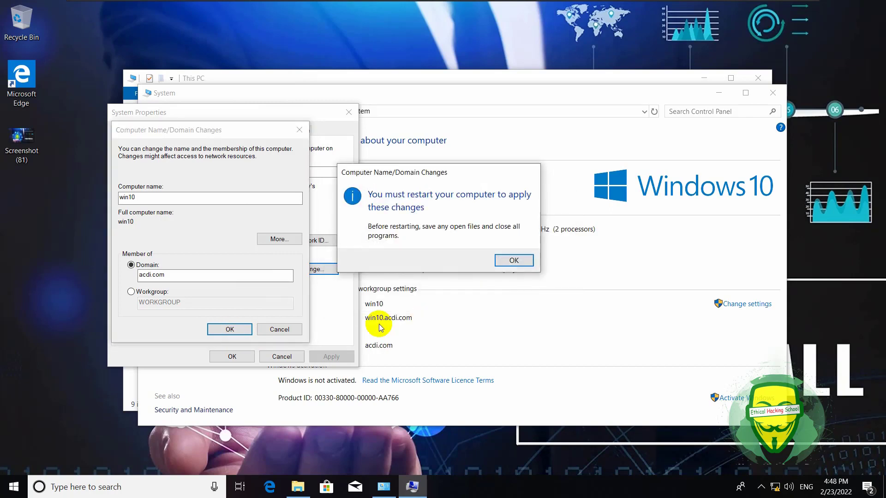
left_click(516, 263)
left_click(249, 358)
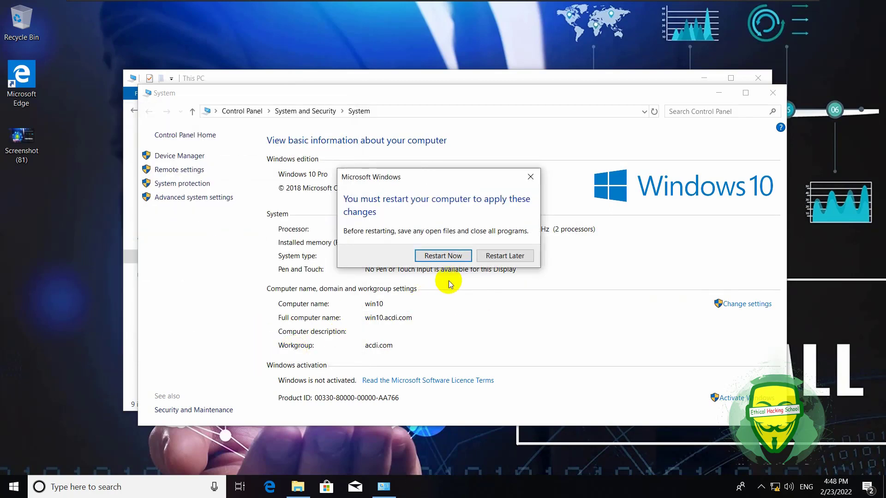
left_click(438, 310)
Return to the Windows Server 2022 host's Server Manager Dashboard and bring up its Tools menu.
mouse_move(555, 3)
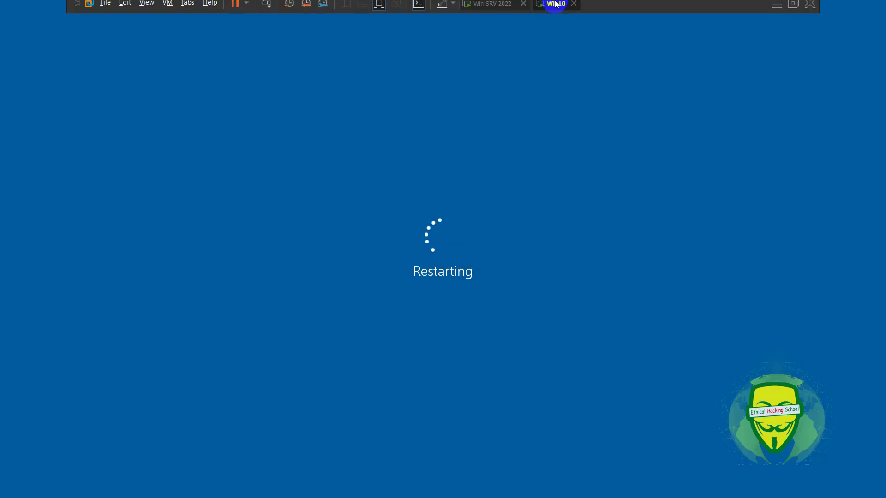
left_click(497, 11)
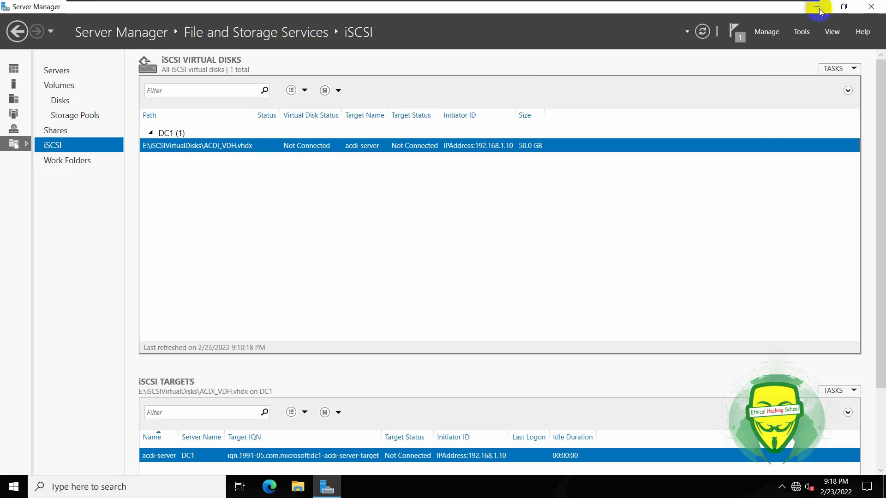
left_click(816, 7)
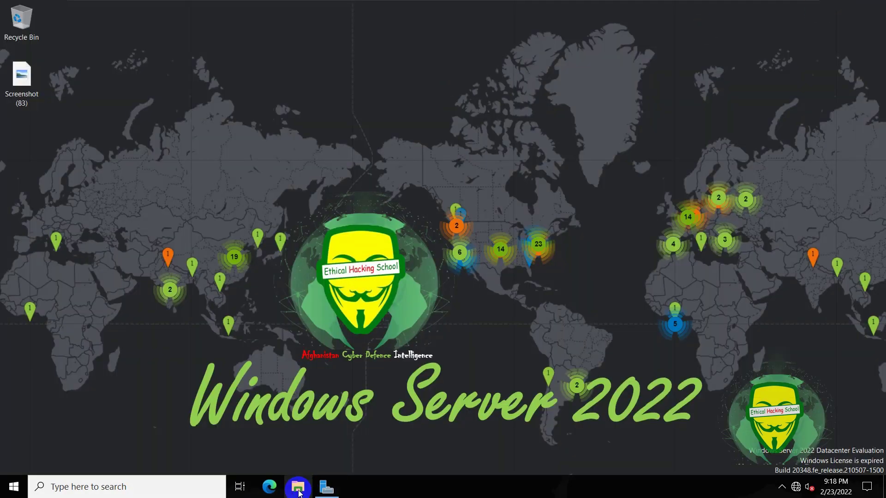
left_click(323, 488)
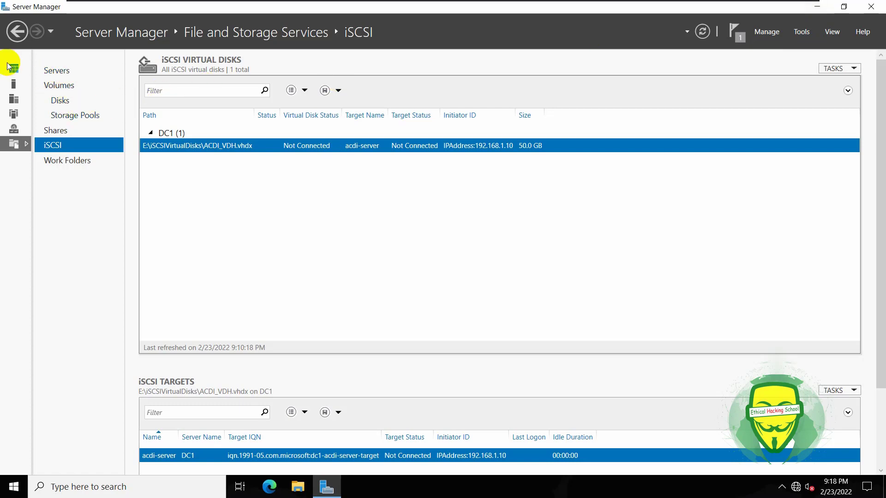
left_click(14, 70)
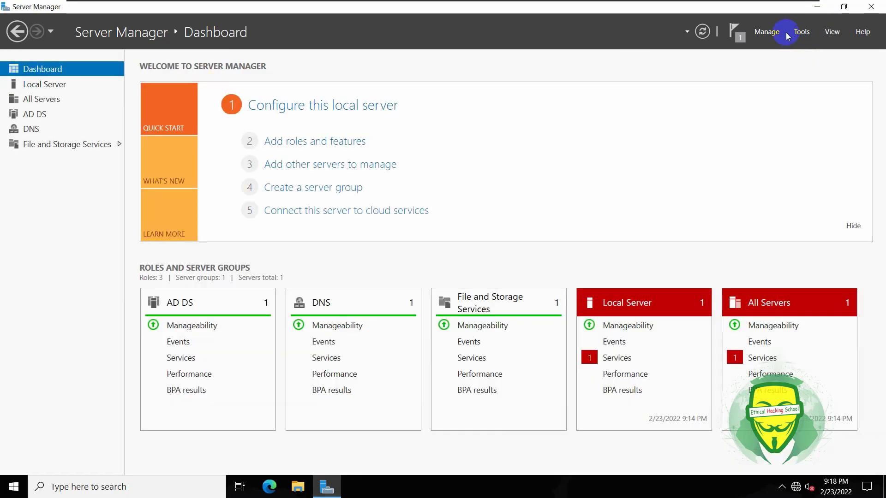
left_click(803, 32)
Launch Active Directory Users and Computers and begin a new user in acdi.com/Users.
left_click(751, 98)
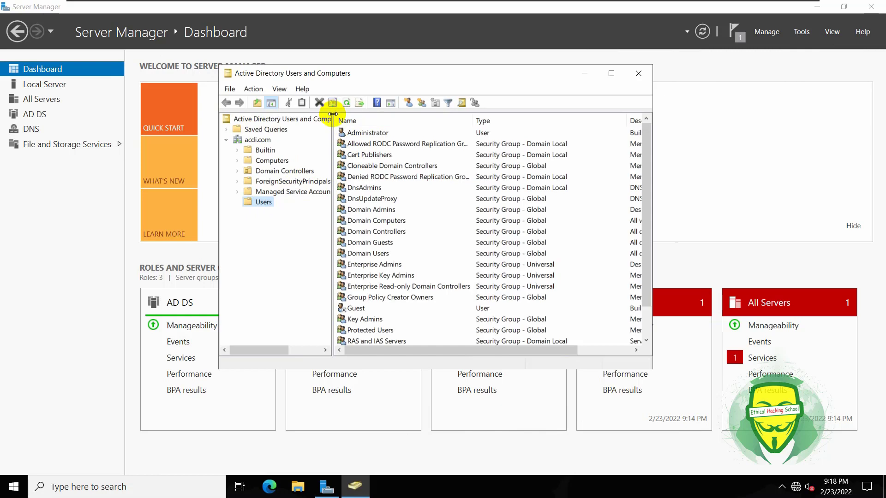
left_click_drag(332, 114, 380, 114)
scroll(439, 221, "down", 1)
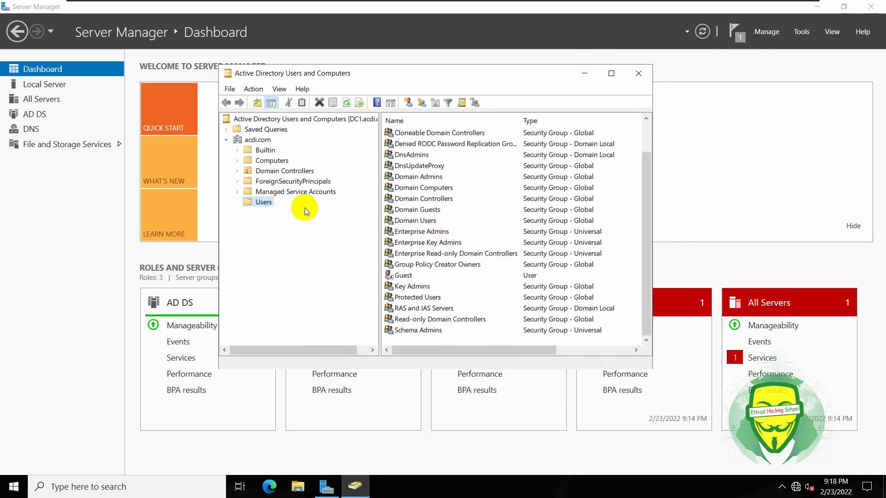
left_click(407, 102)
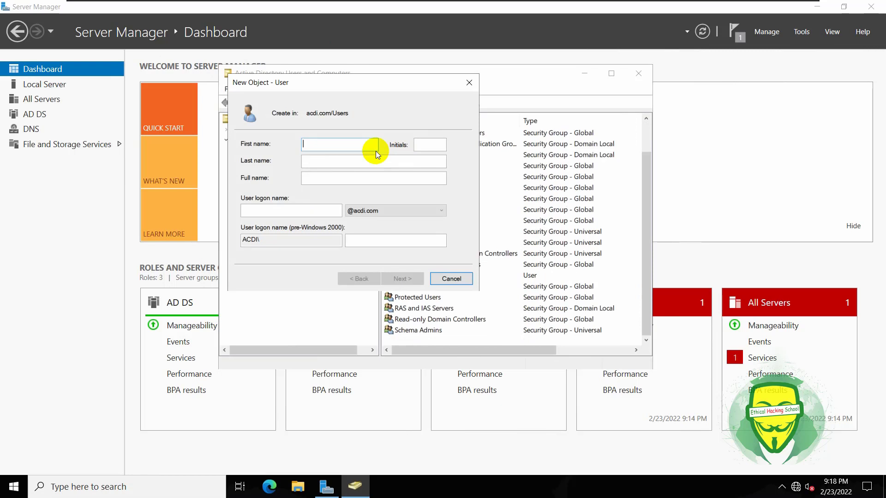
Enter the new user's first name and user logon name.
type("roman")
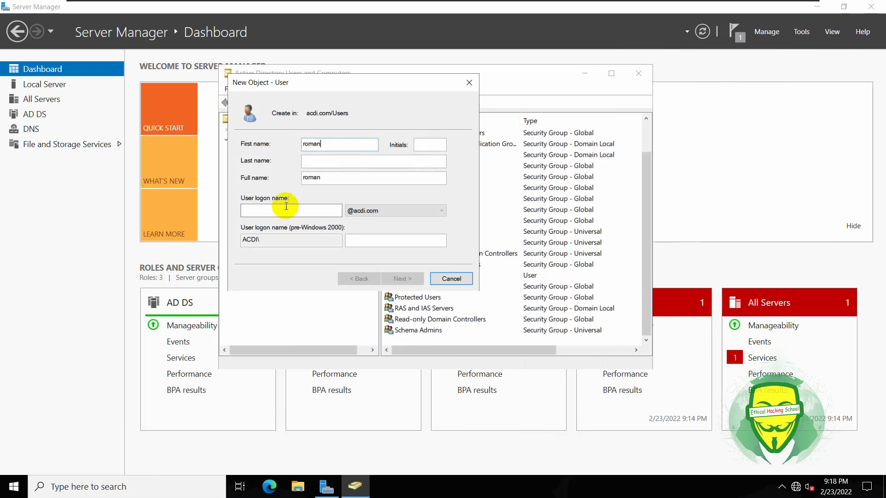
left_click(286, 208)
type("r")
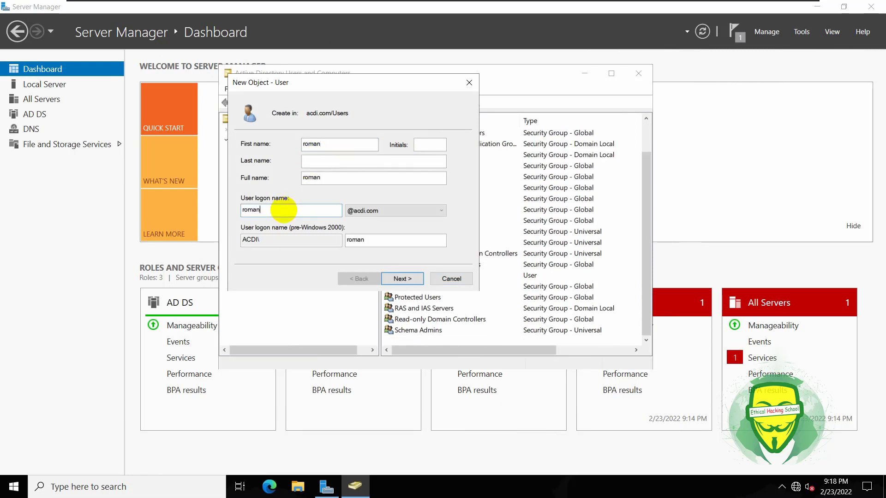
type("oman")
left_click(395, 277)
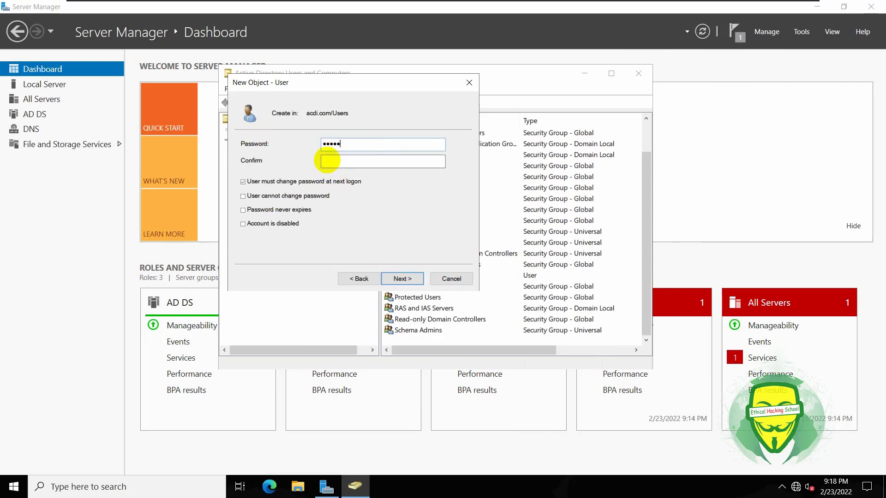
Set the user's password with 'User cannot change password' and 'Password never expires' checked.
type("*")
left_click(333, 162)
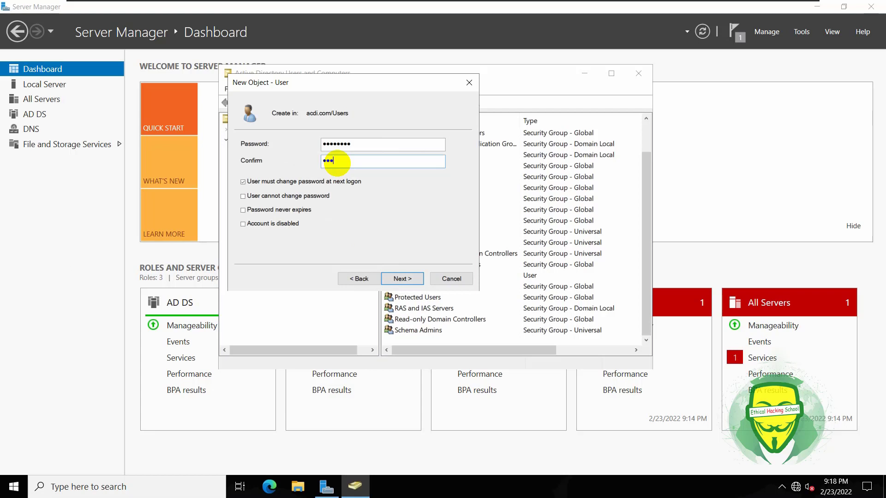
type("********")
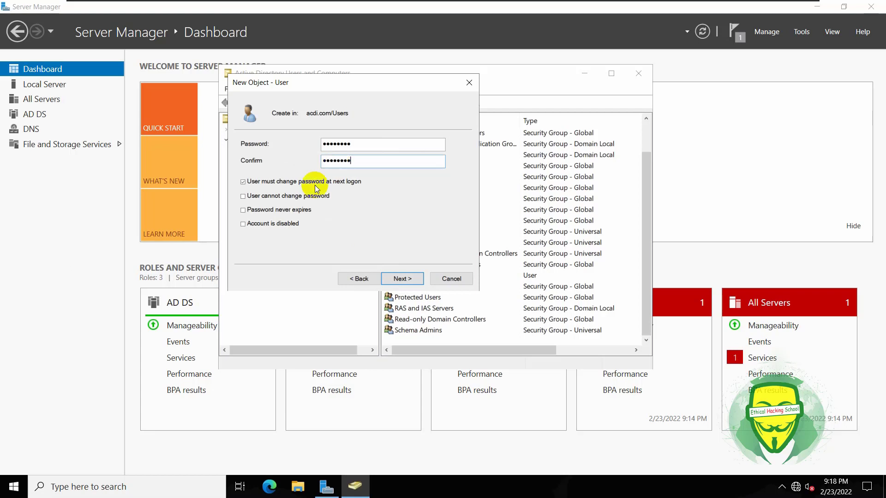
left_click(243, 196)
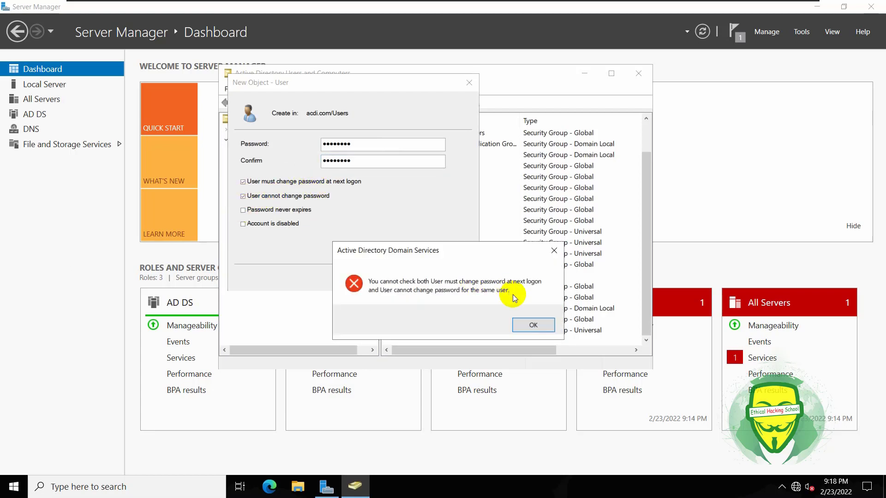
left_click(533, 324)
left_click(244, 183)
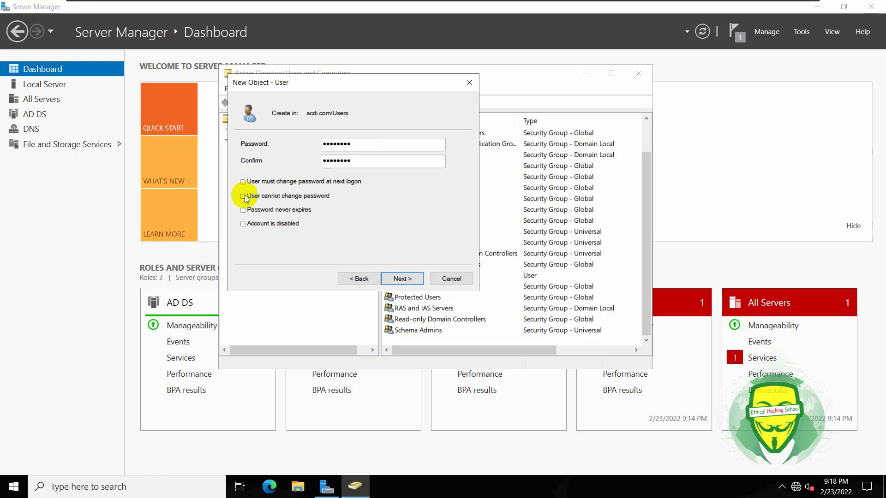
left_click(243, 197)
left_click(244, 211)
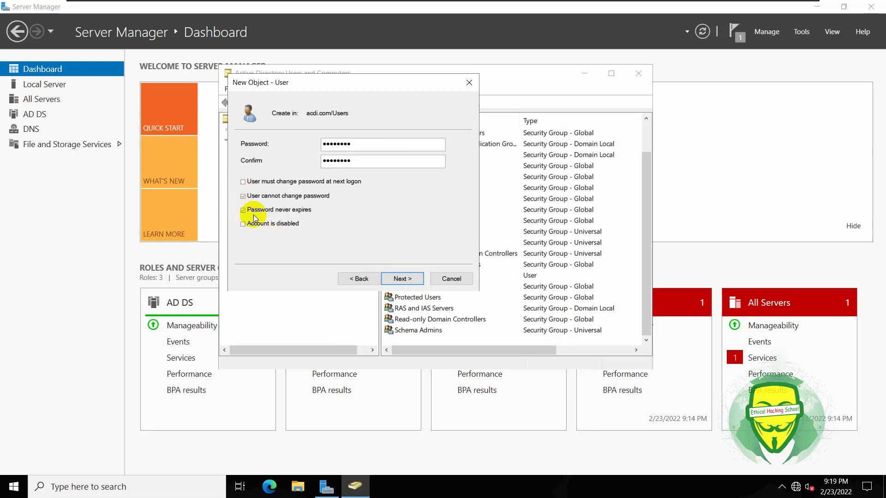
Finish creating the user, check WIN10 under Computers, and close the console.
left_click(400, 279)
left_click(400, 279)
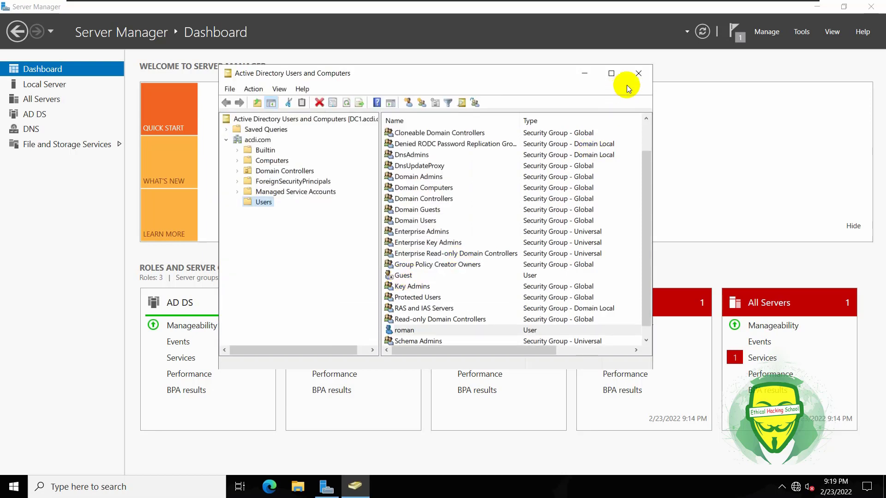
left_click(271, 161)
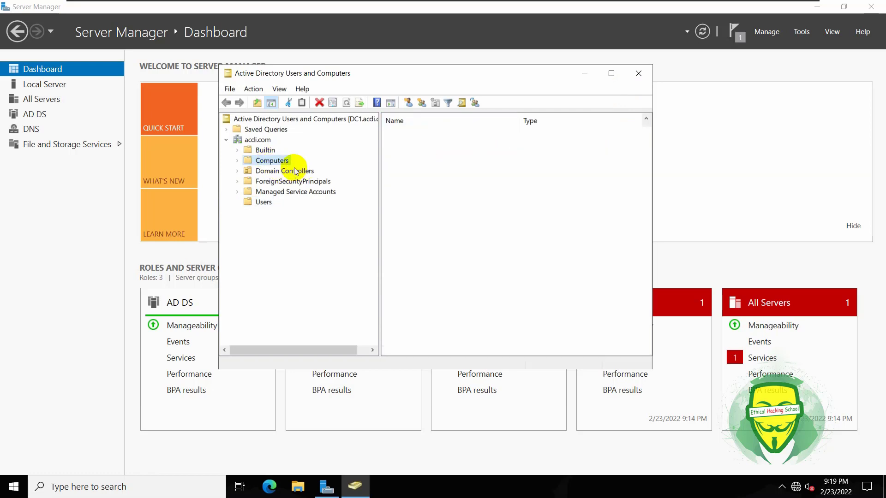
left_click(639, 73)
Sign in to the Win10 client as Other user acdi\administrator with the domain password.
mouse_move(453, 4)
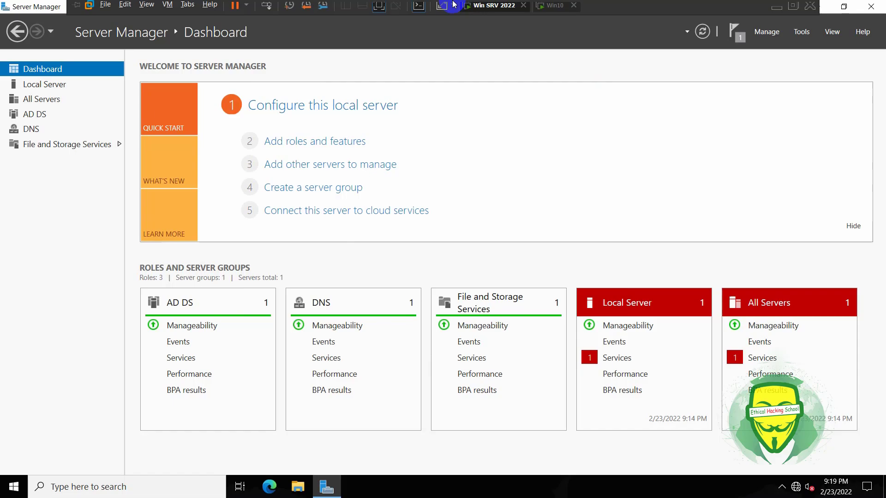
left_click(553, 5)
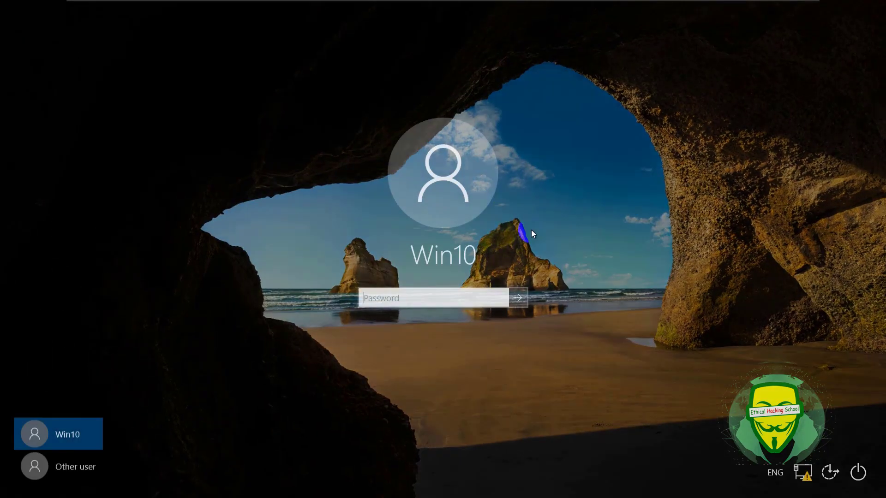
left_click(85, 464)
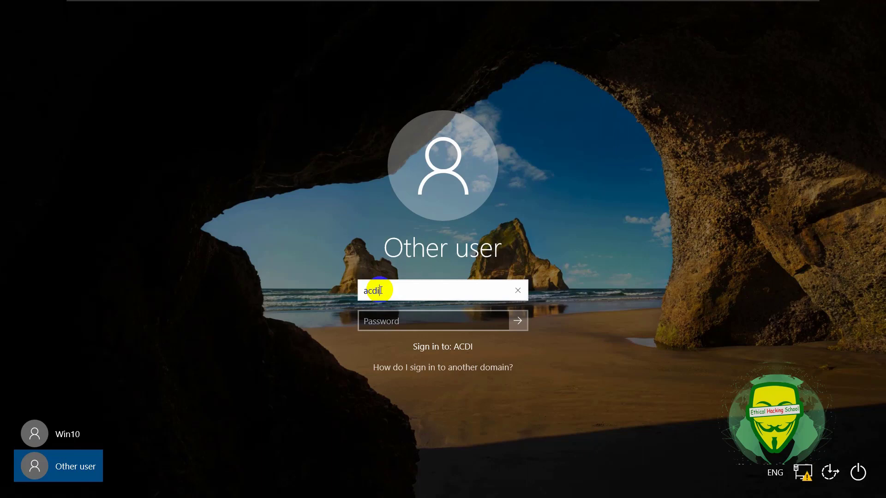
type("acdi\\administrator")
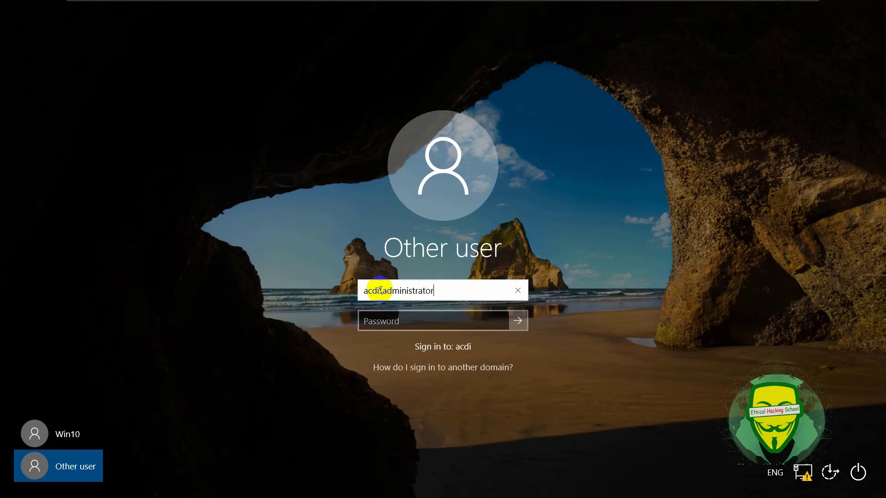
left_click(375, 318)
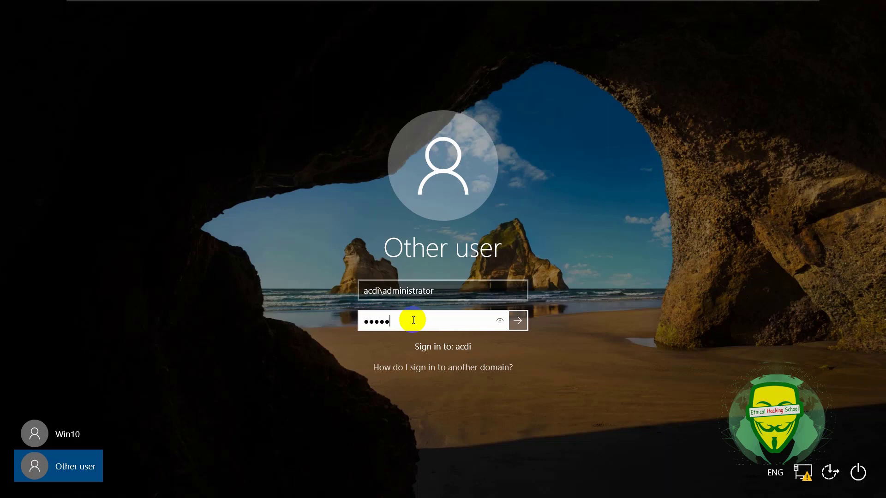
key("Return")
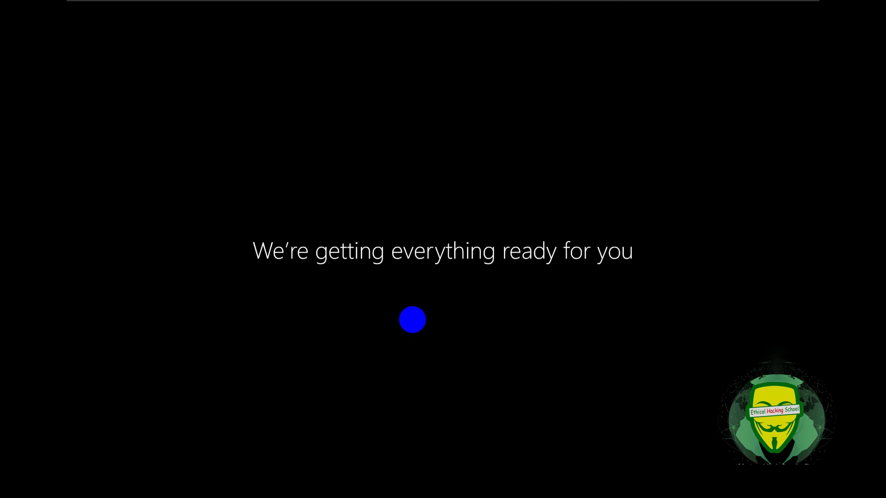
Advance the iSCSI slideshow from Step 10 through Step 12 to the client Disk Management slide.
mouse_move(669, 3)
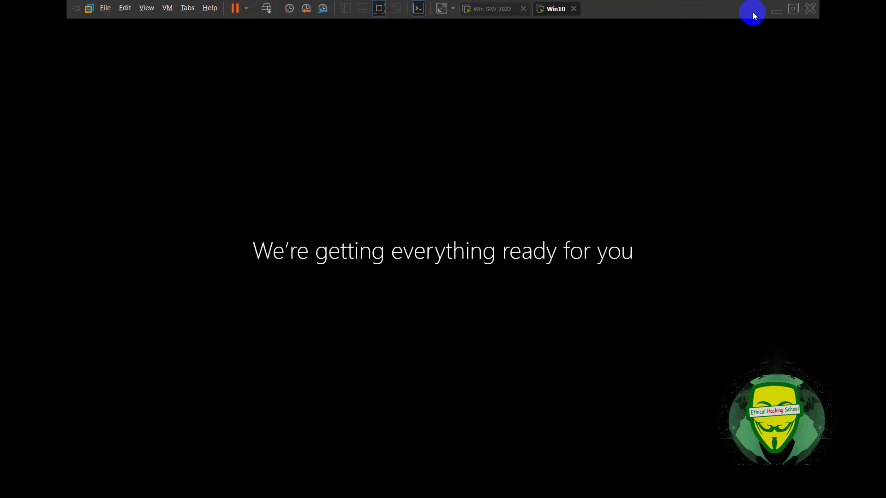
left_click(775, 14)
left_click(470, 256)
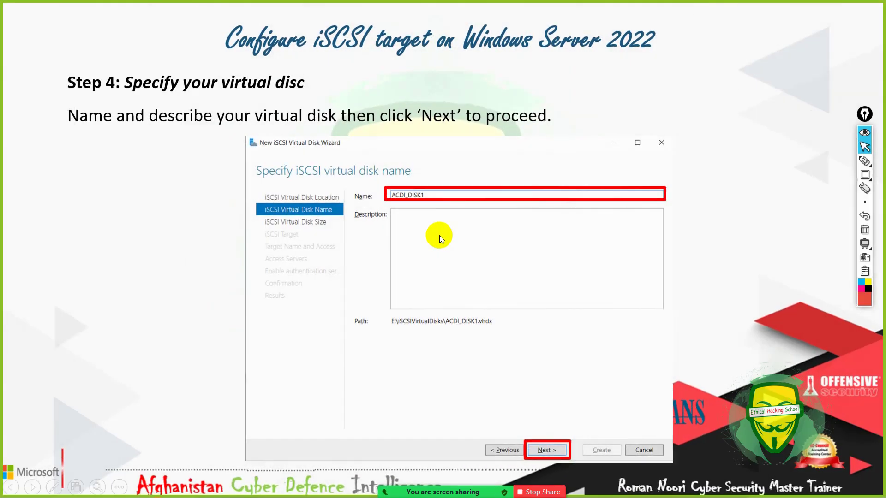
left_click(435, 225)
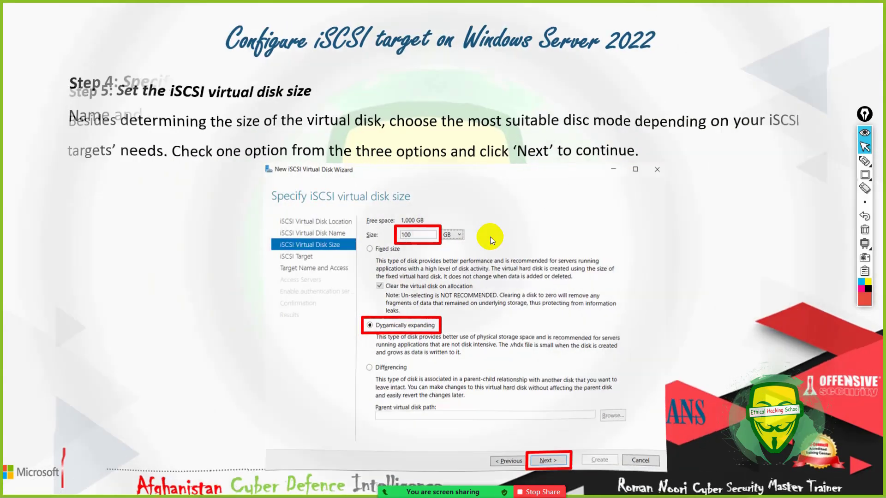
left_click(491, 237)
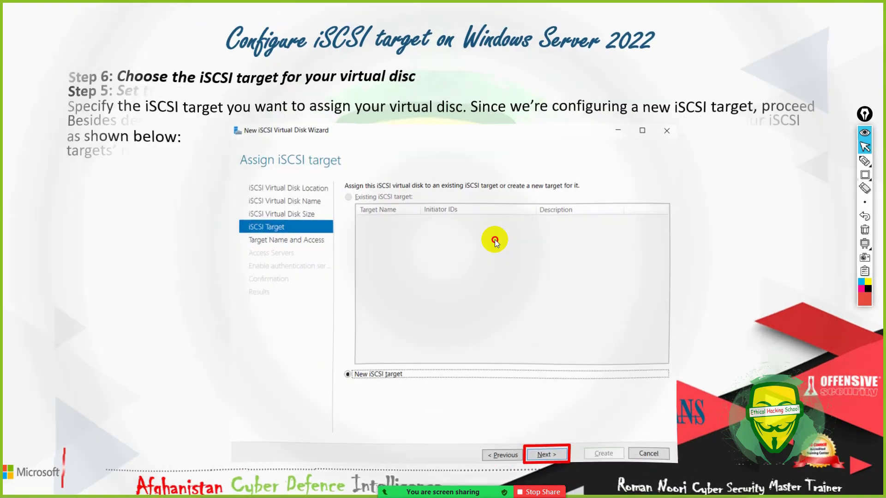
left_click(499, 266)
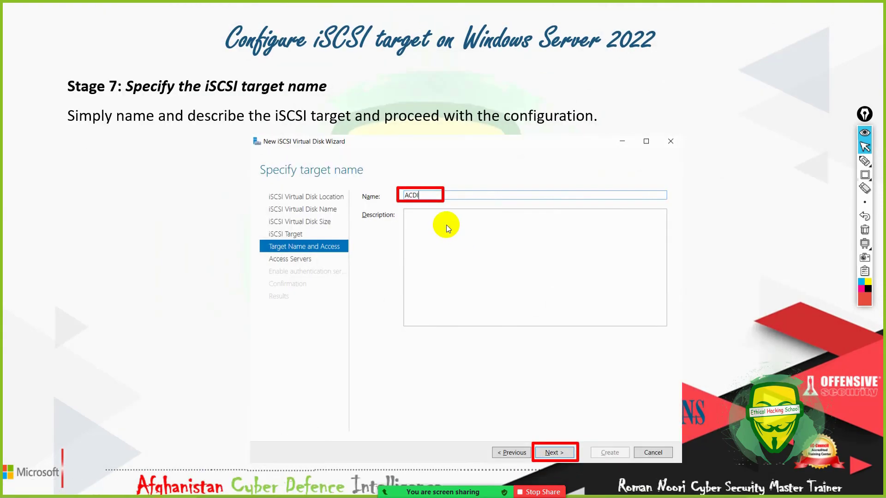
left_click(450, 225)
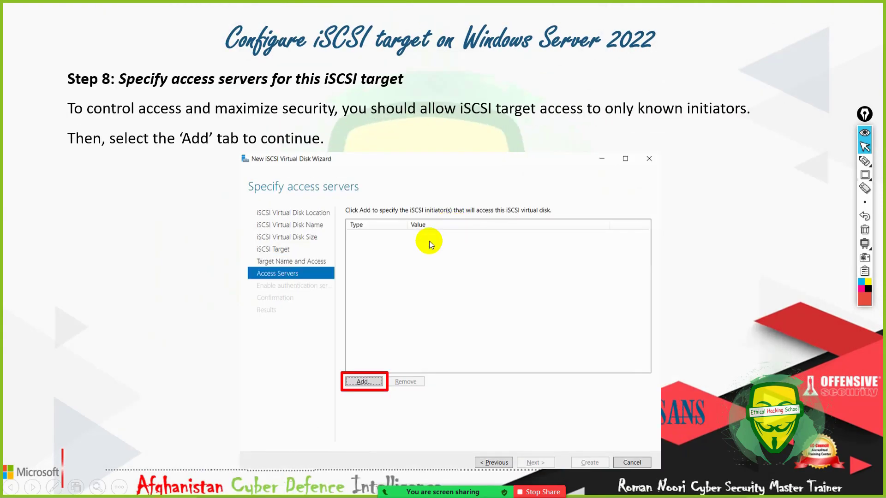
left_click(435, 266)
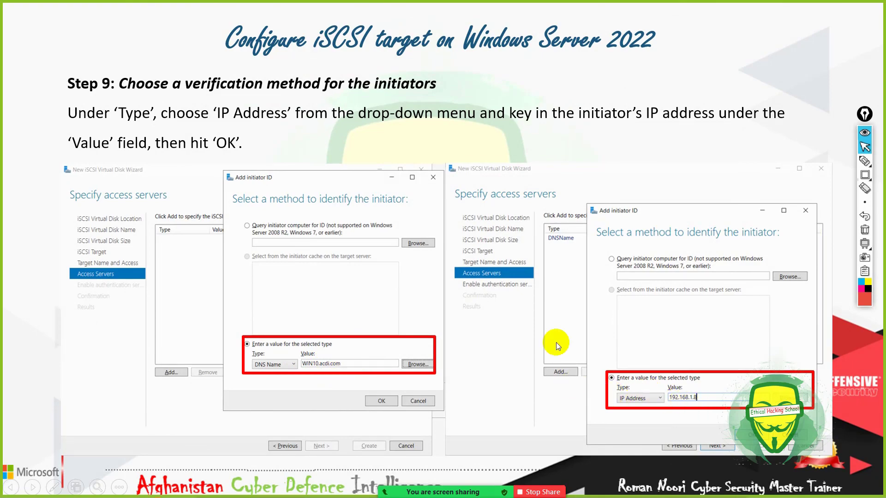
left_click(489, 316)
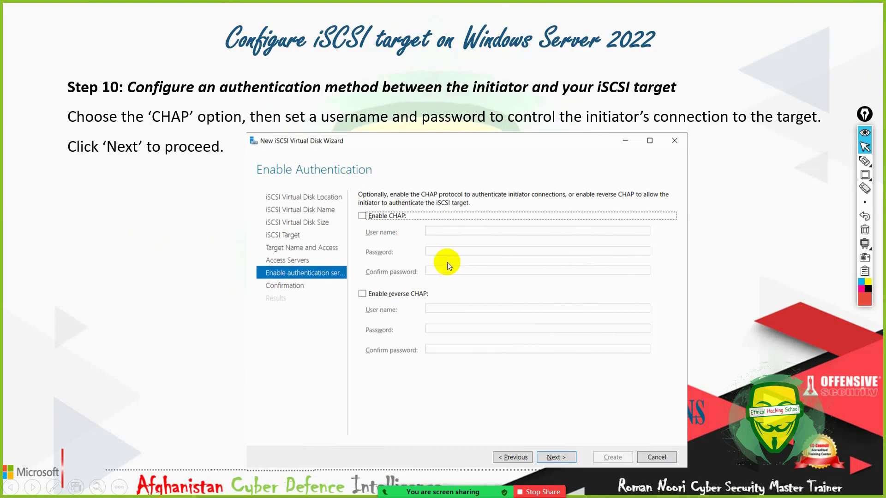
left_click(461, 261)
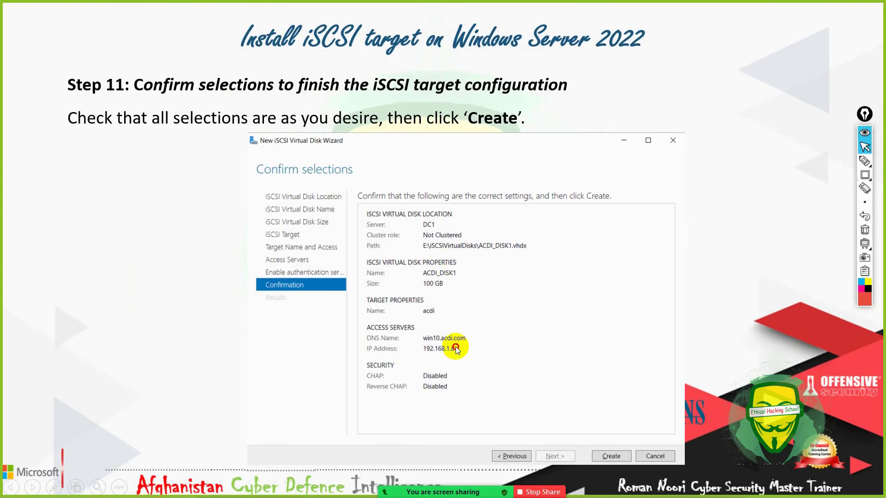
left_click(455, 347)
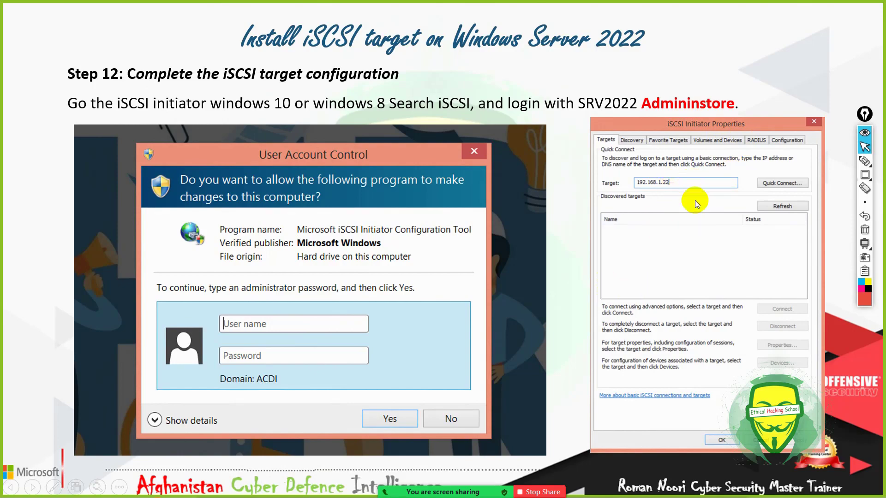
left_click(654, 286)
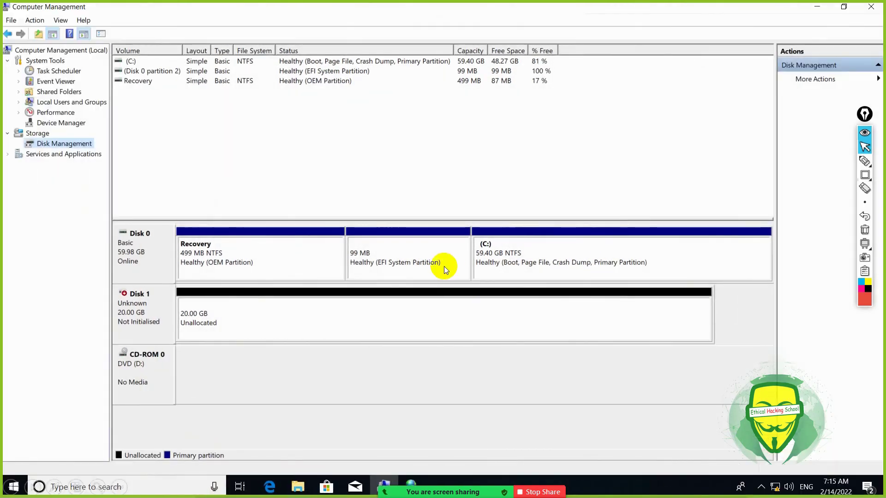
Switch to the Win10 VM and show This PC with Folders collapsed, listing only C: and D:.
key("super+Tab")
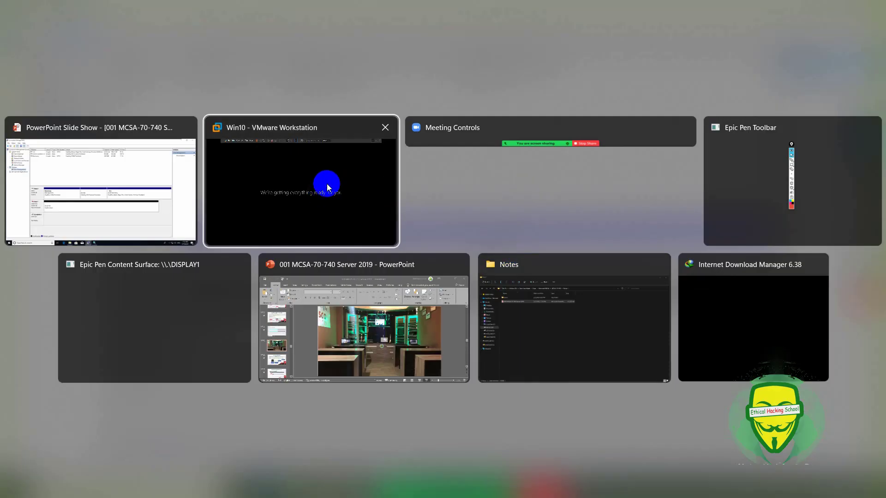
left_click(327, 186)
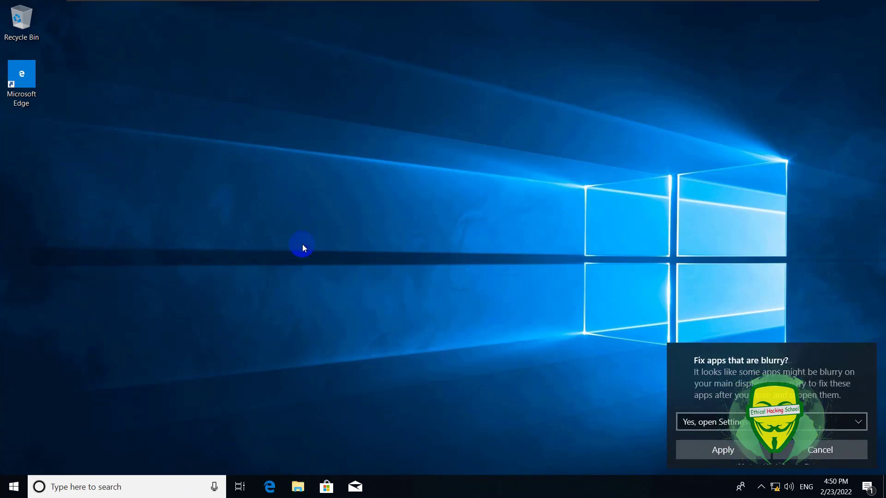
key("super+e")
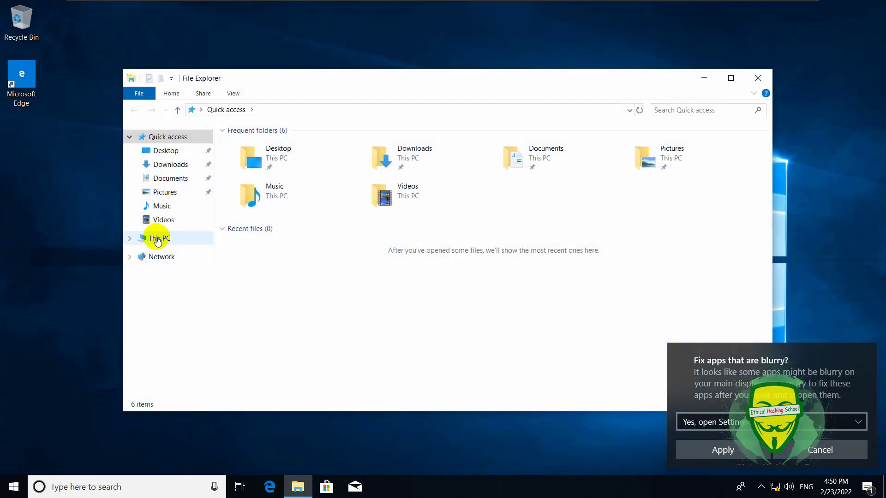
left_click(157, 239)
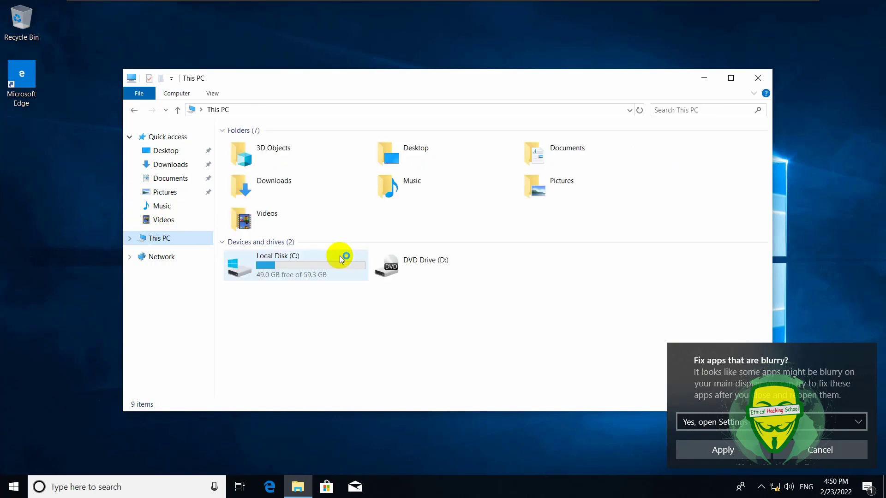
left_click(224, 132)
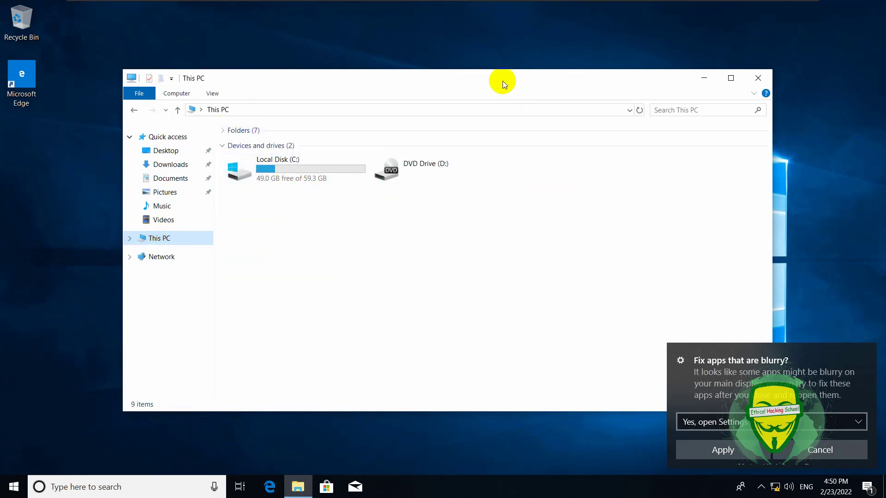
left_click_drag(503, 83, 476, 45)
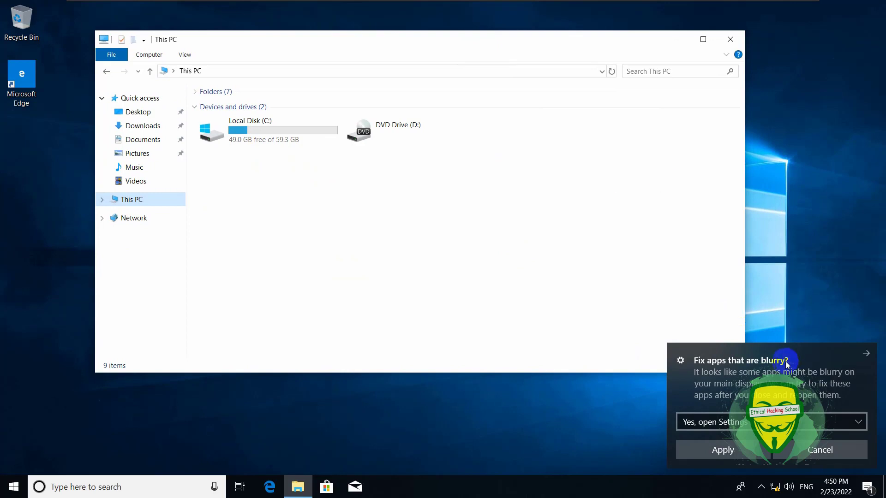
left_click(808, 261)
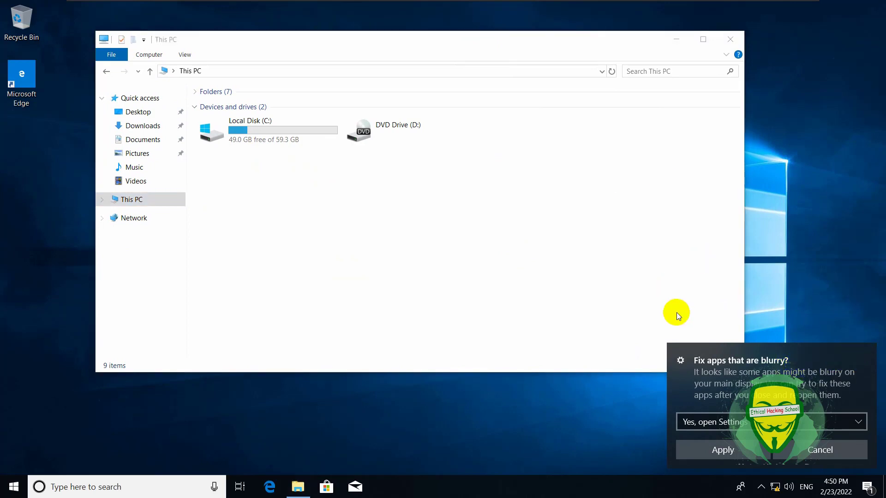
Launch iSCSI Initiator and let the Microsoft iSCSI service start.
key("super")
type("is")
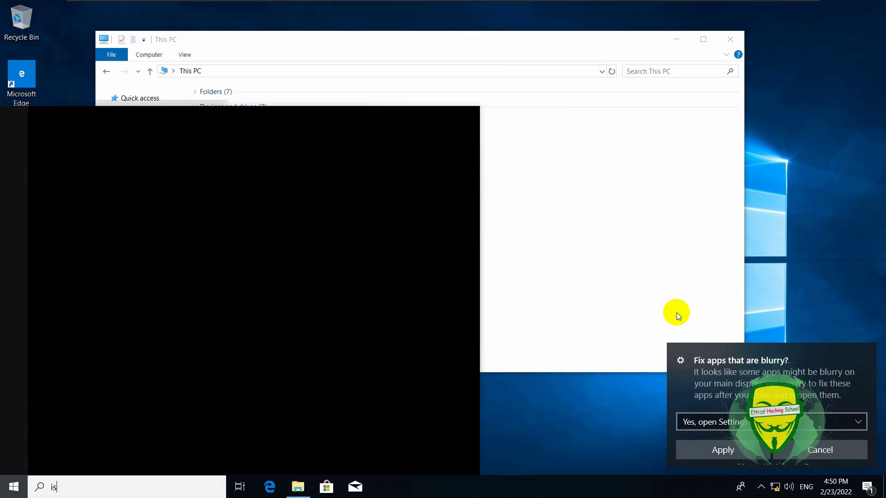
type("c")
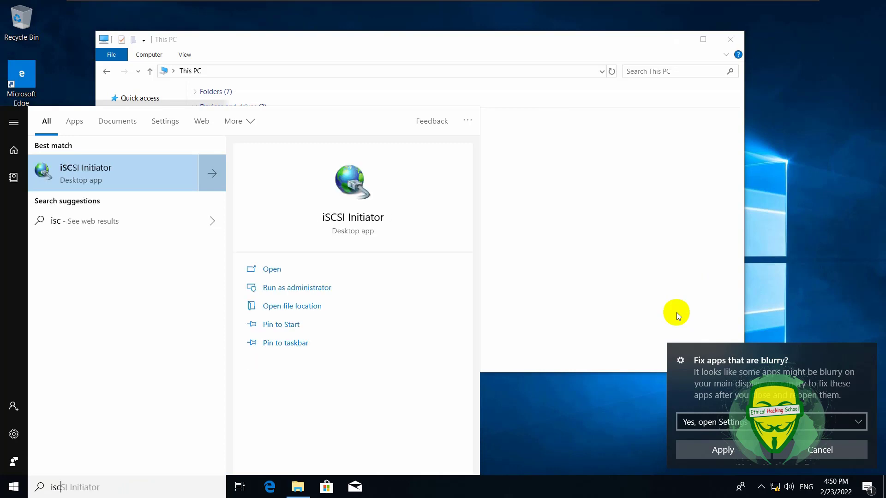
left_click(171, 160)
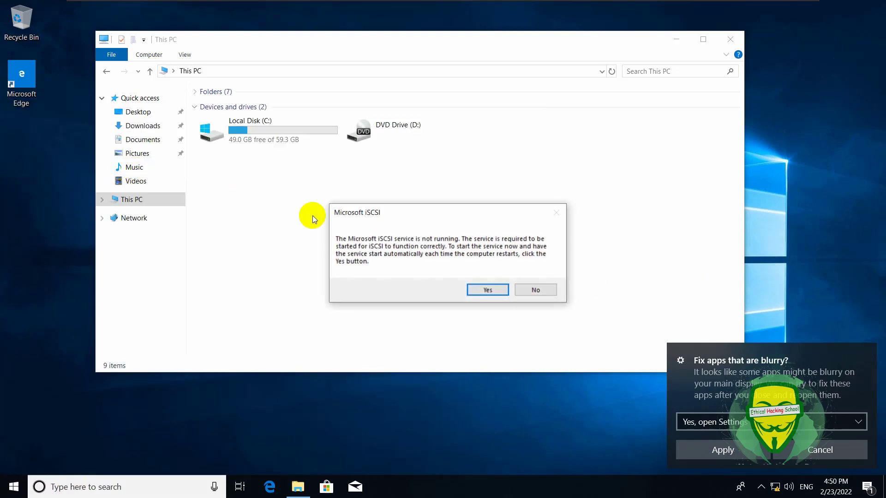
left_click(487, 291)
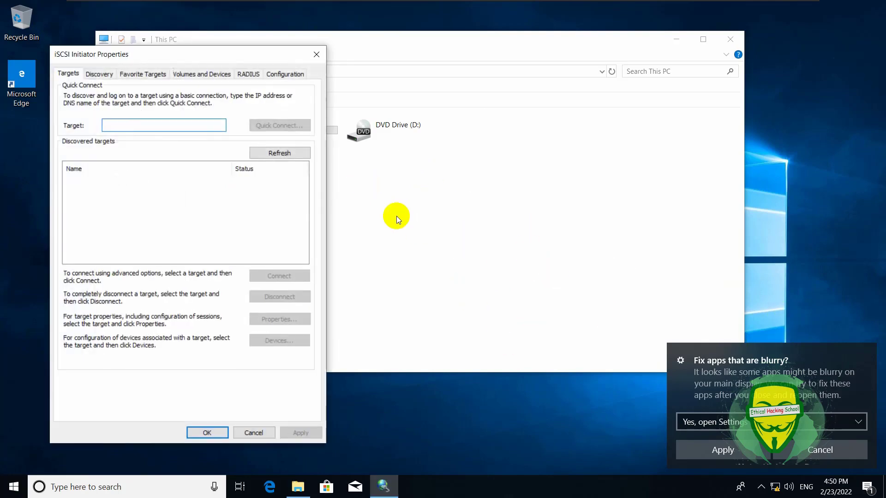
left_click_drag(165, 53, 354, 60)
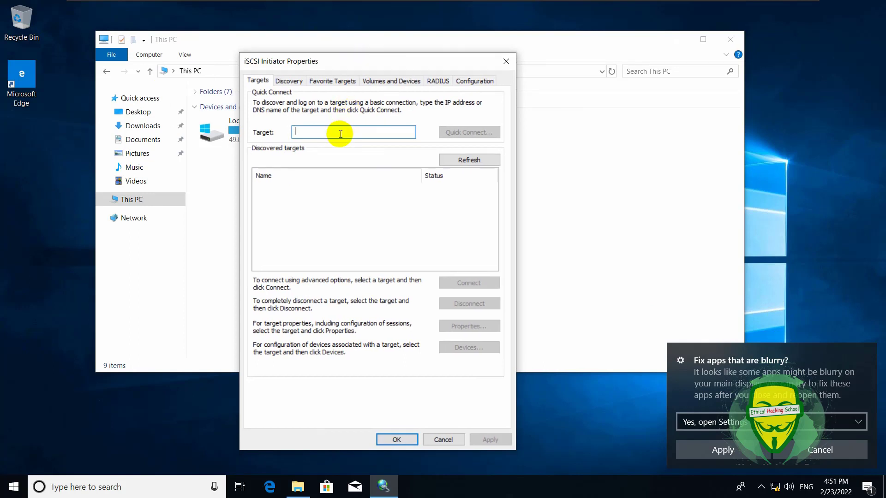
Quick-connect to the target at 192.168.1.22 so it shows Connected, then close.
type("192.168.1.22")
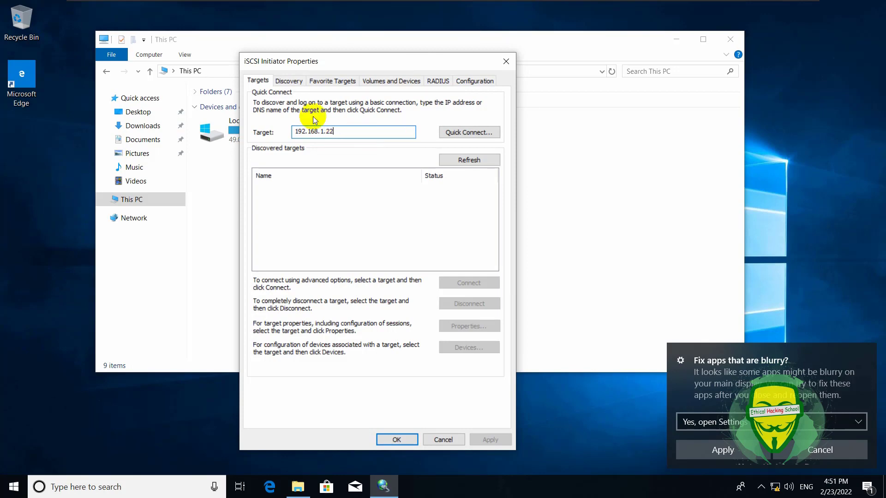
left_click(468, 132)
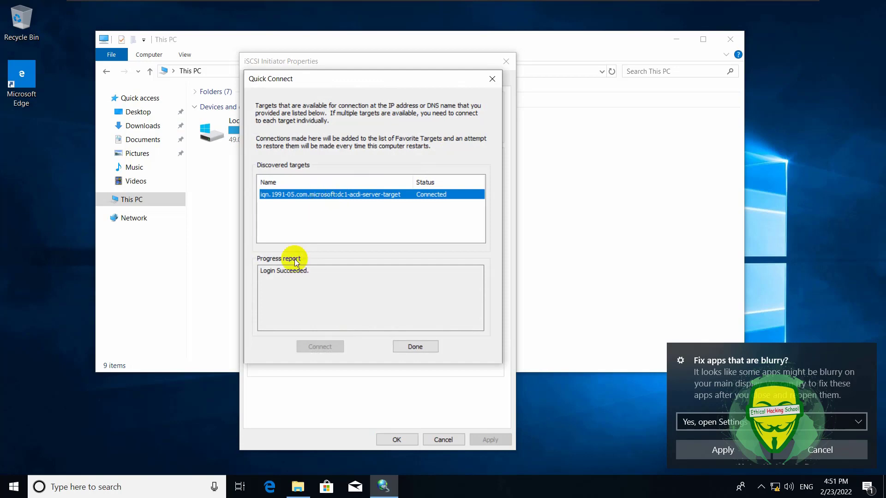
left_click(407, 347)
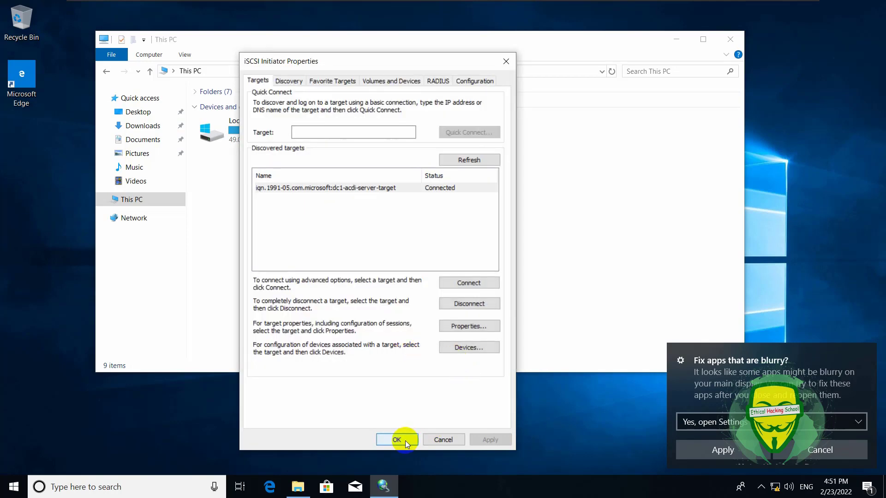
left_click(405, 440)
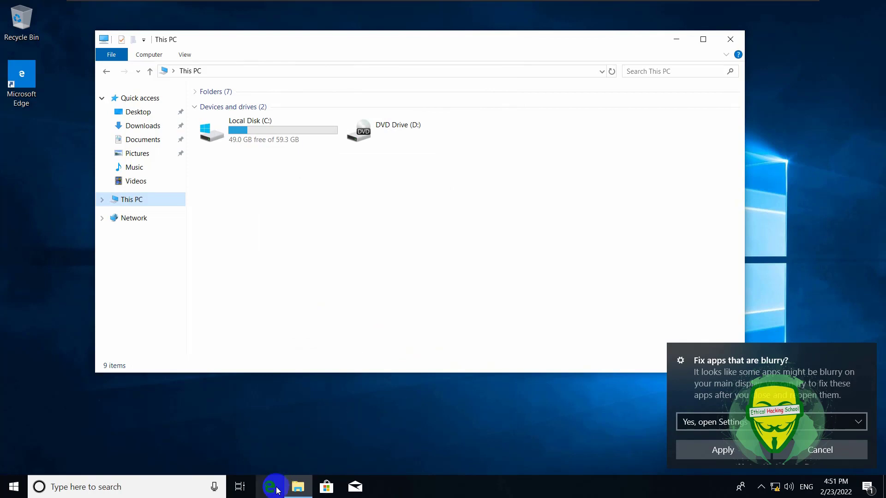
Initialise the new Disk 1 as GPT in Computer Management's Disk Management.
right_click(135, 203)
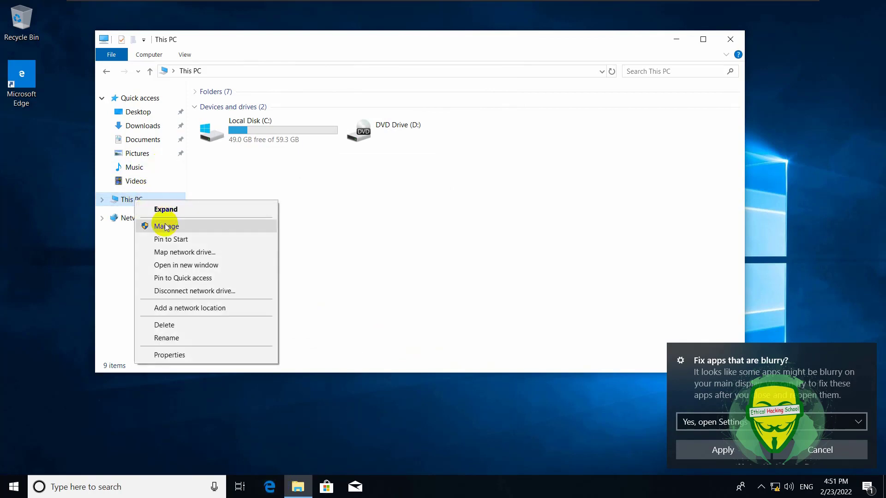
left_click(152, 225)
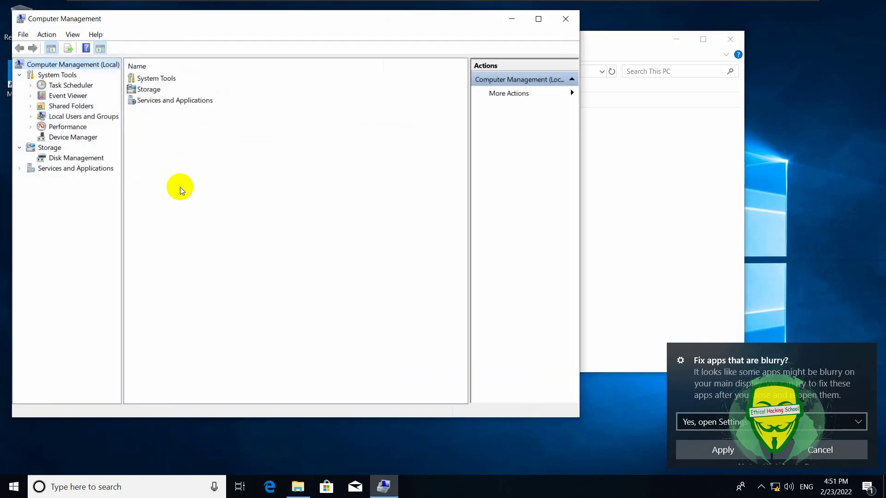
left_click(70, 161)
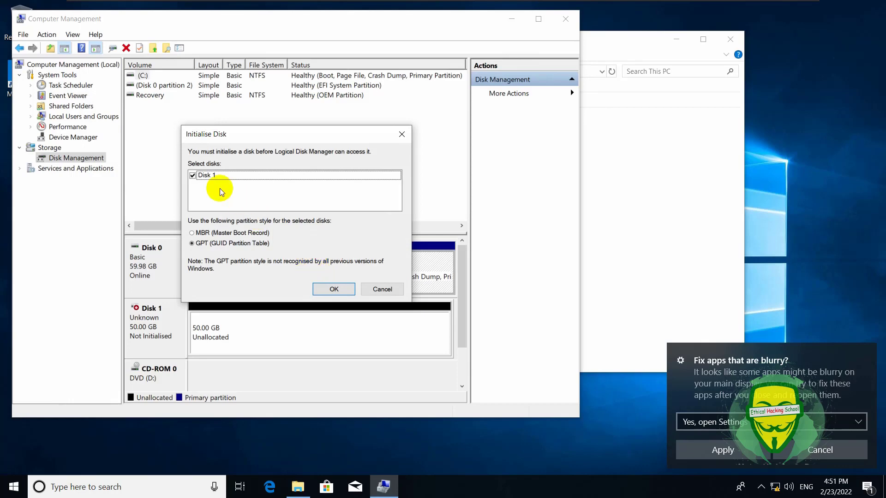
left_click(333, 289)
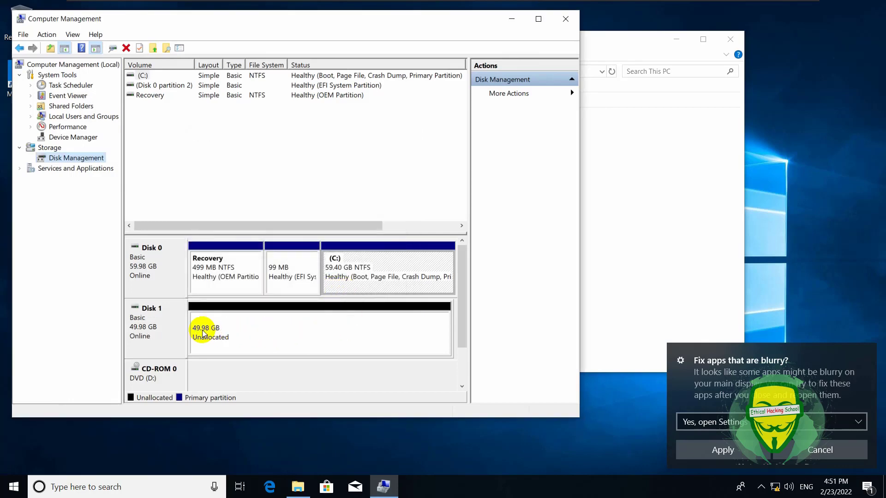
Create an NTFS simple volume E: on Disk 1's unallocated space using default settings.
right_click(237, 331)
left_click(258, 337)
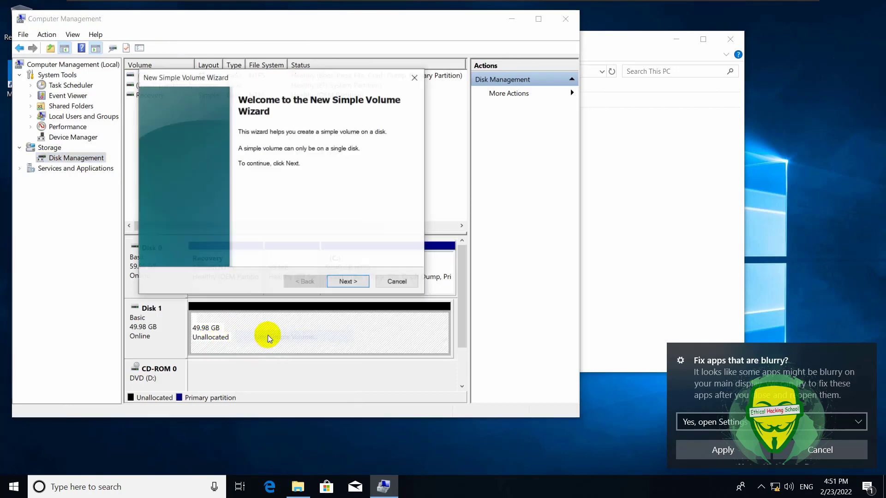
left_click(339, 282)
left_click(340, 283)
left_click(342, 283)
left_click(342, 282)
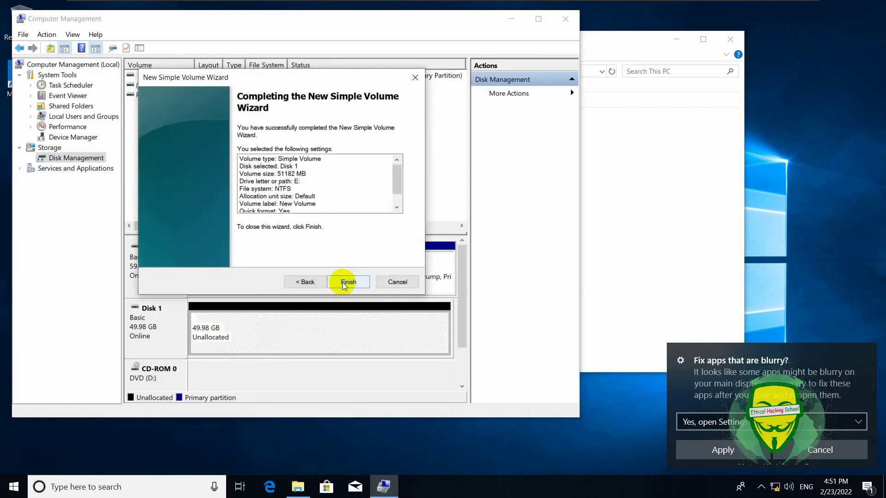
left_click(346, 282)
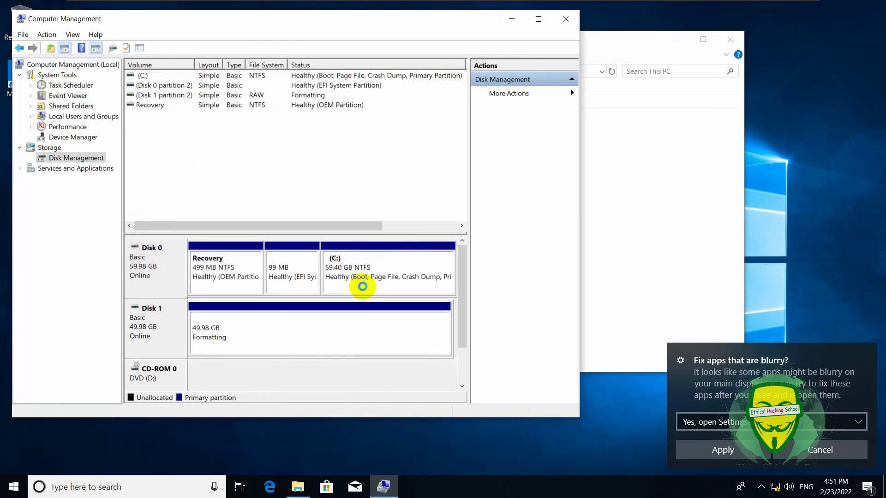
left_click(510, 21)
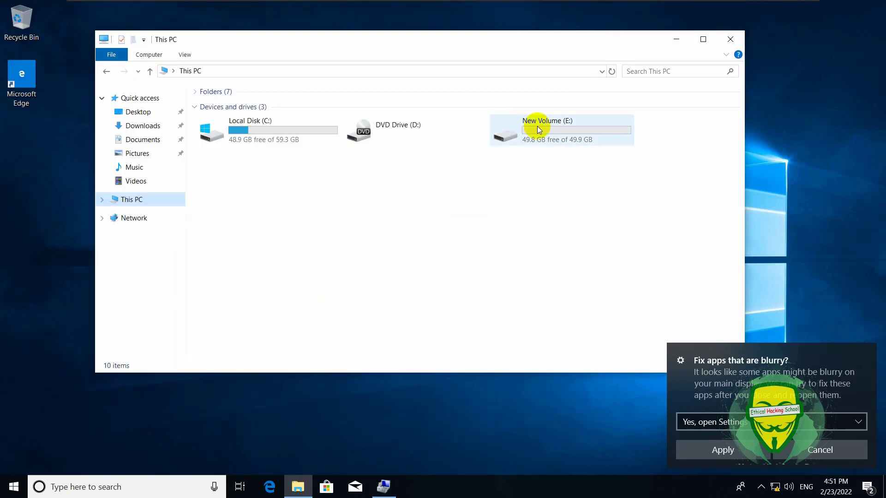
Restart the Win10 guest via Power > Restart Guest on its VMware tab.
mouse_move(558, 133)
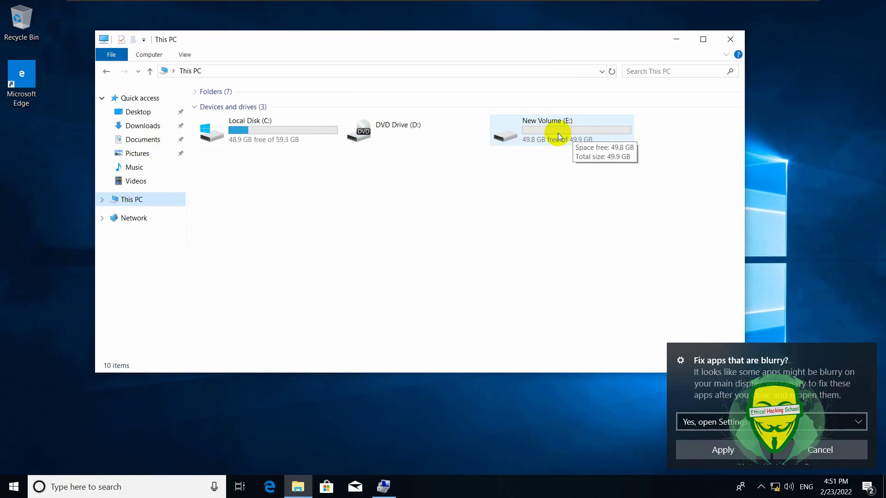
mouse_move(470, 3)
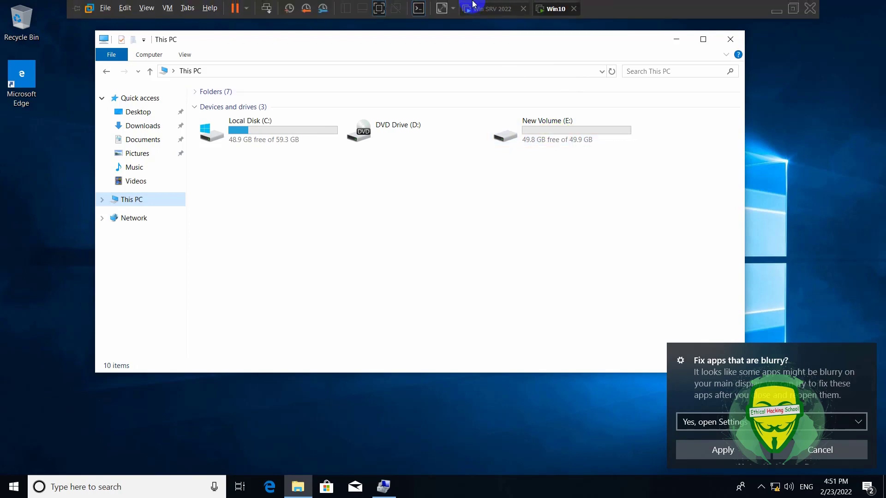
right_click(546, 9)
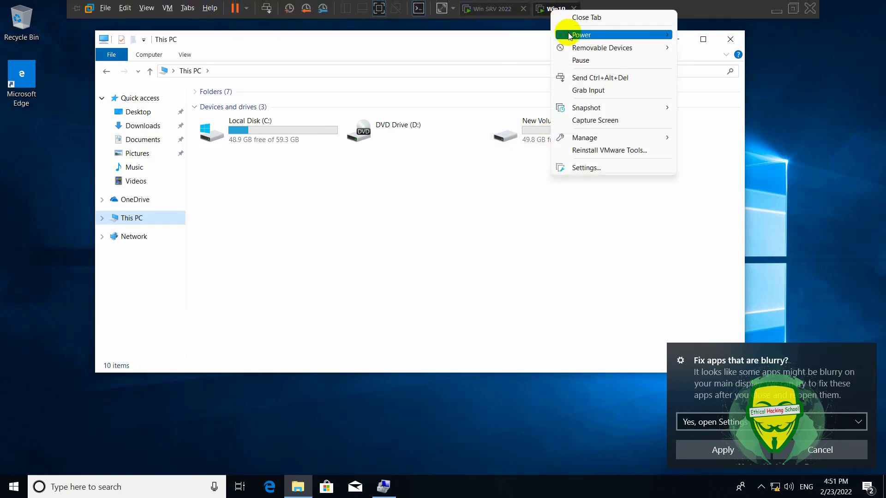
mouse_move(571, 36)
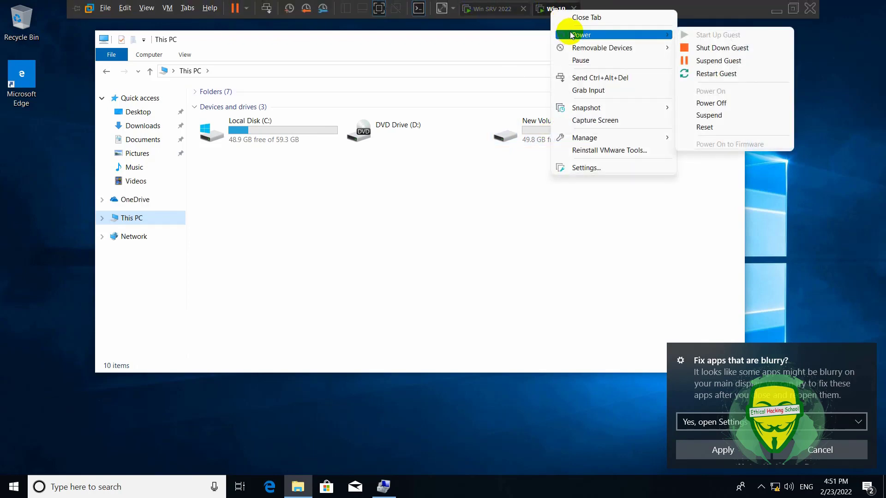
left_click(696, 73)
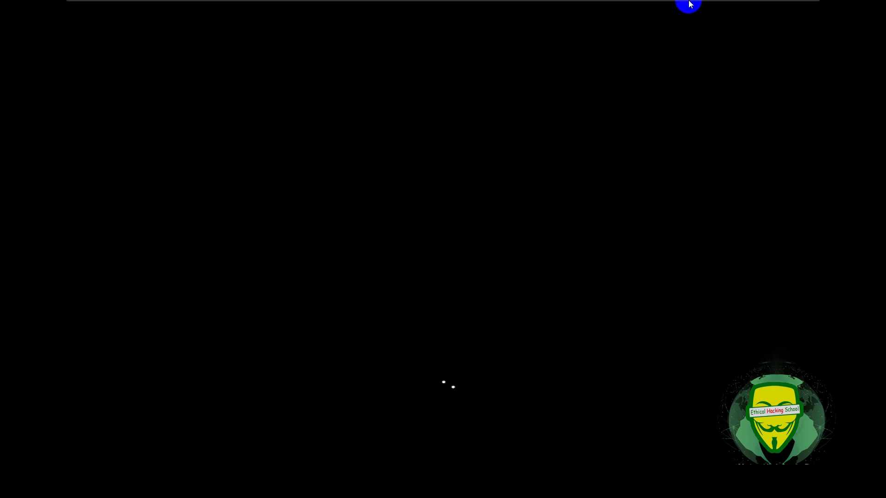
Sign in to Windows 10 as Other user with the ACDI domain user's username and password.
mouse_move(688, 3)
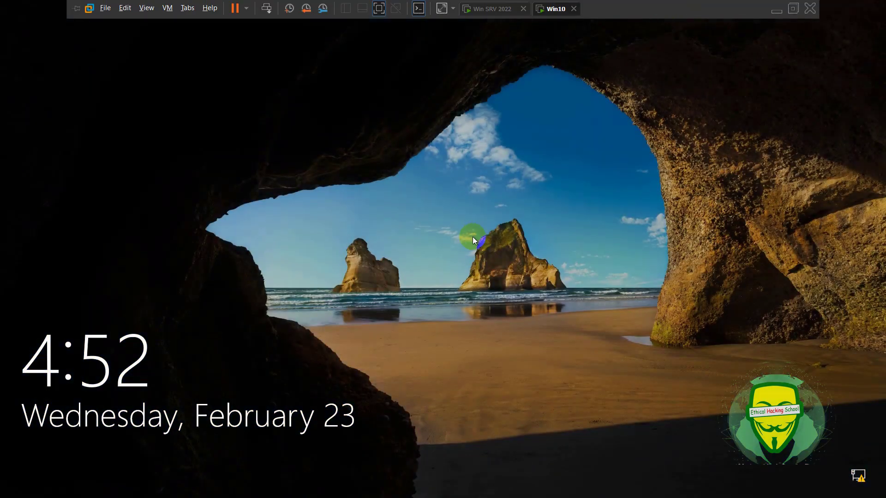
left_click(445, 261)
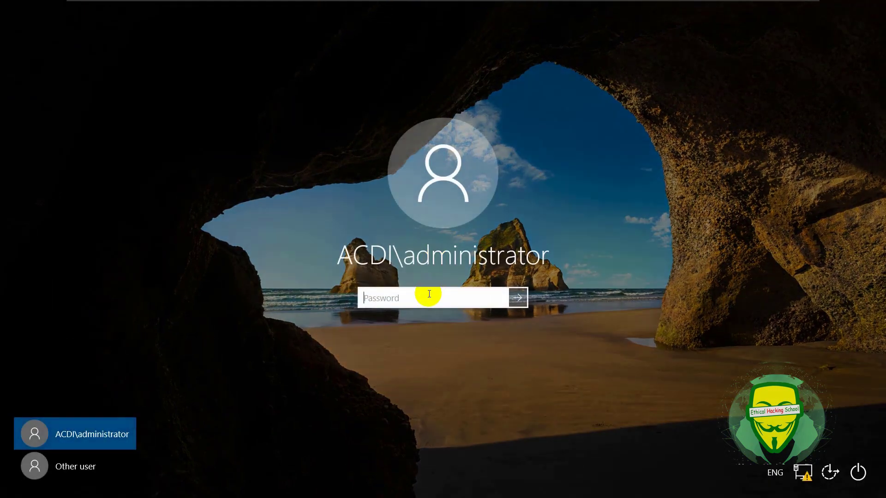
left_click(87, 466)
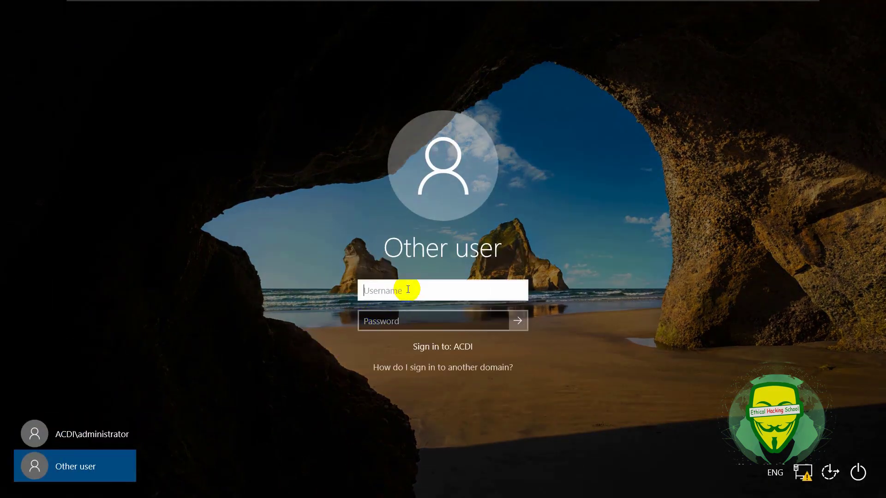
type("acdi")
key("BackSpace")
key("BackSpace")
key("BackSpace")
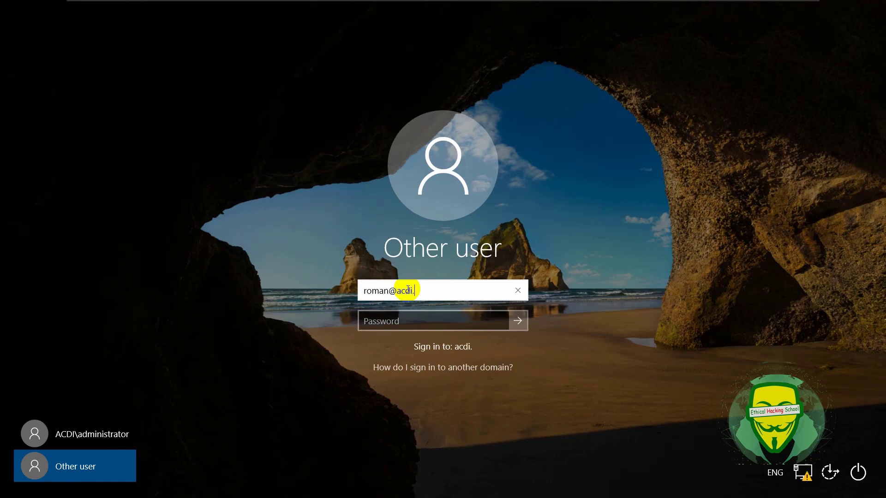
left_click(421, 323)
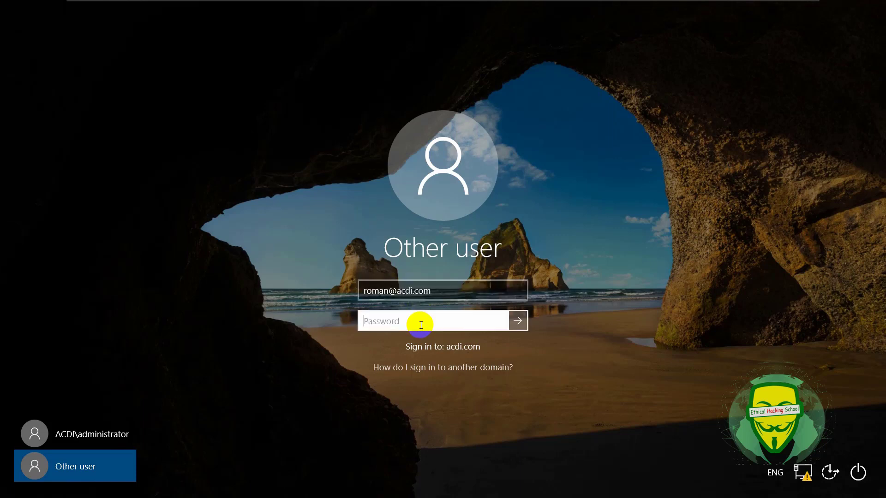
type("••••••••")
key("Return")
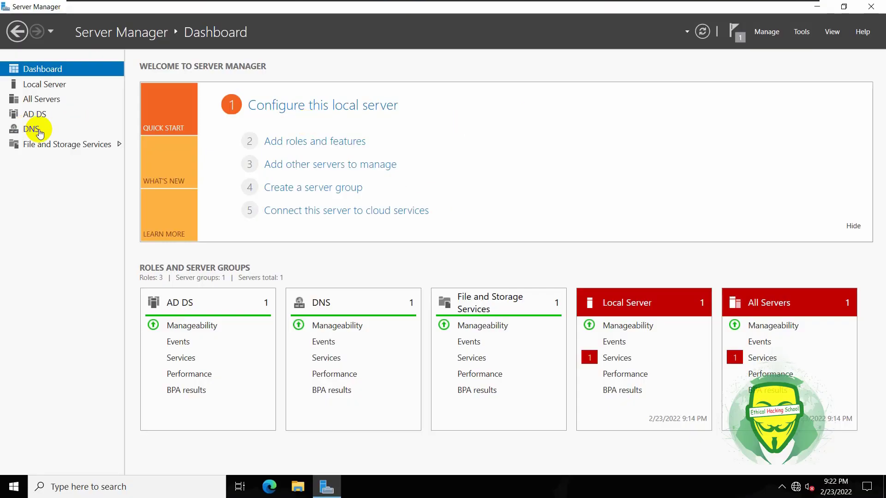
Refresh the iSCSI page in File and Storage Services and check the acdi-server target's actions.
left_click(38, 147)
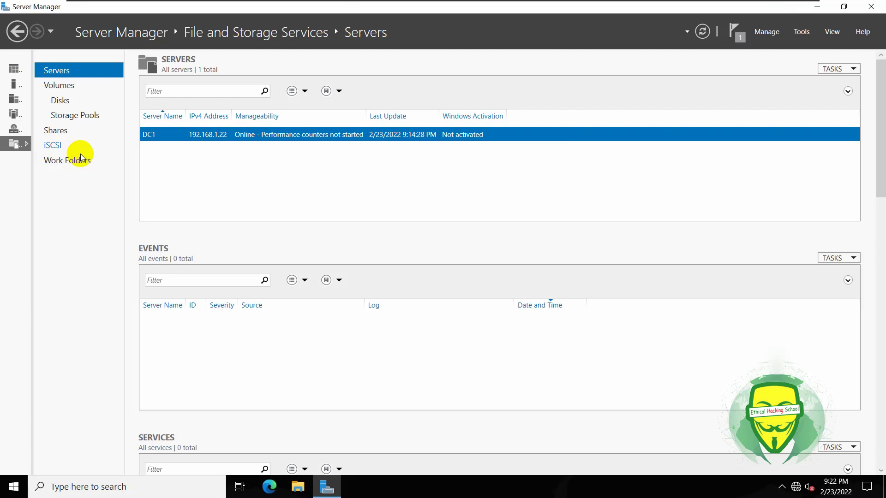
left_click(52, 145)
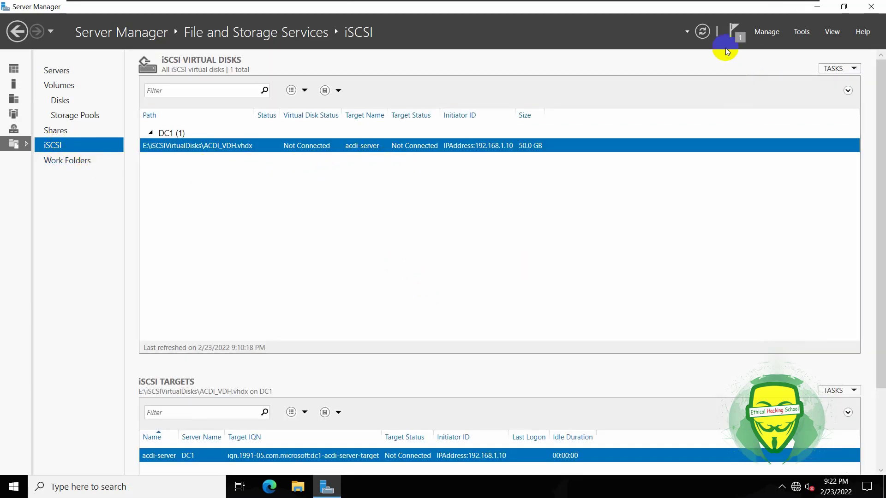
left_click(702, 31)
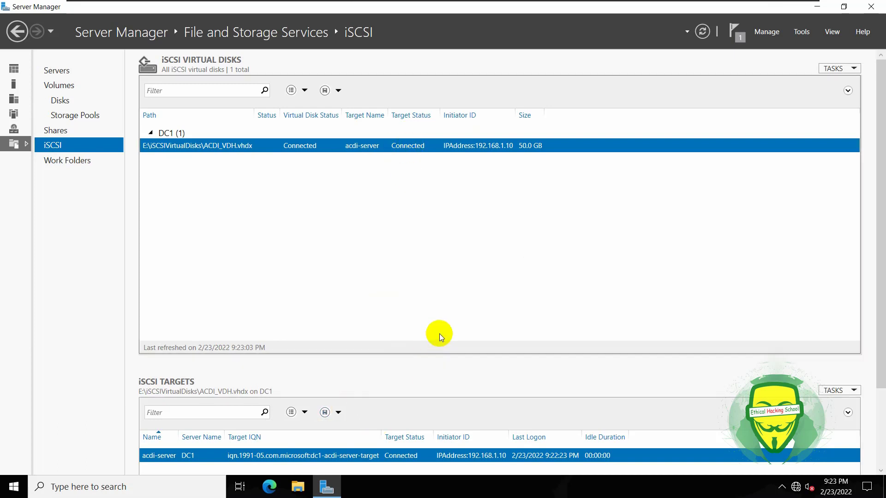
left_click(824, 68)
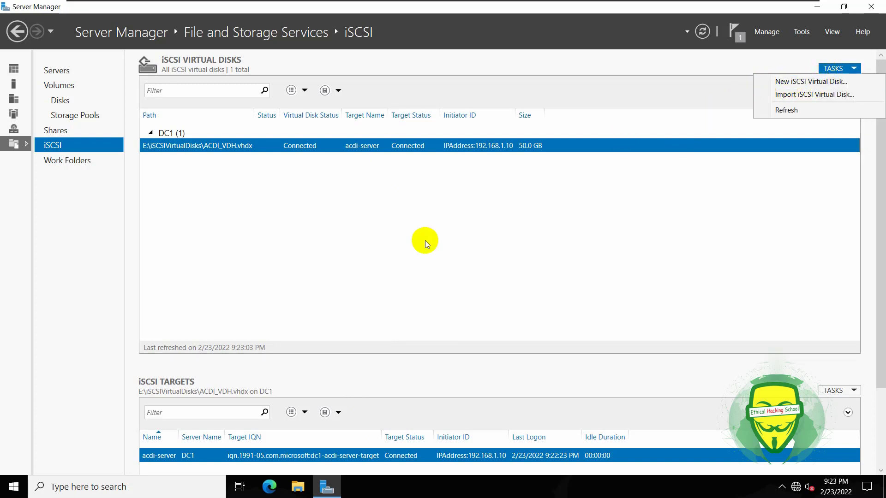
right_click(450, 455)
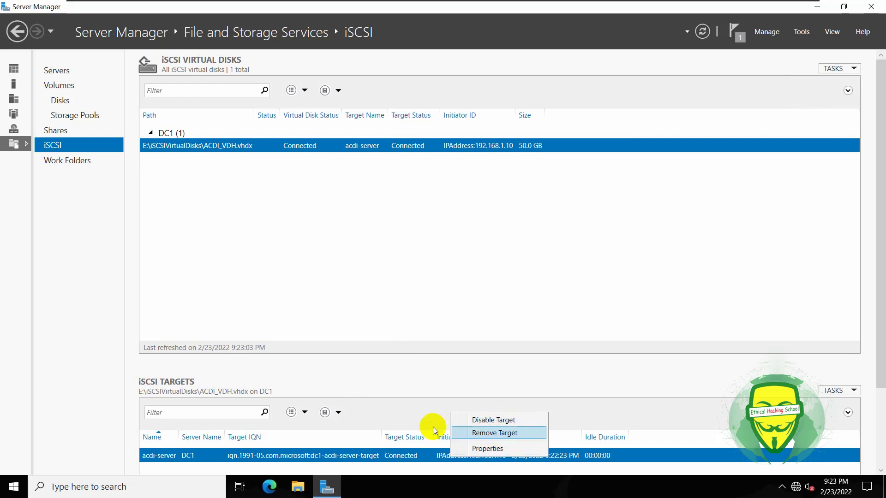
left_click(380, 333)
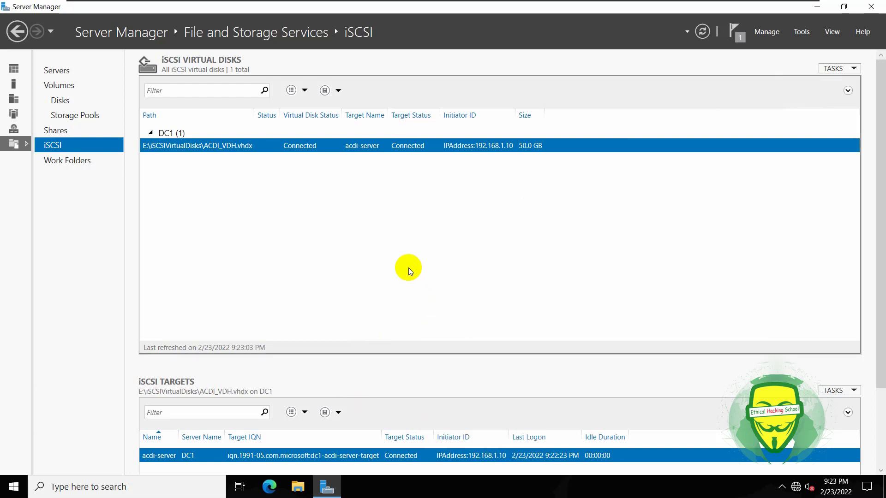
Start and then cancel the New iSCSI Virtual Disk Wizard, then switch to the Win10 machine.
right_click(386, 211)
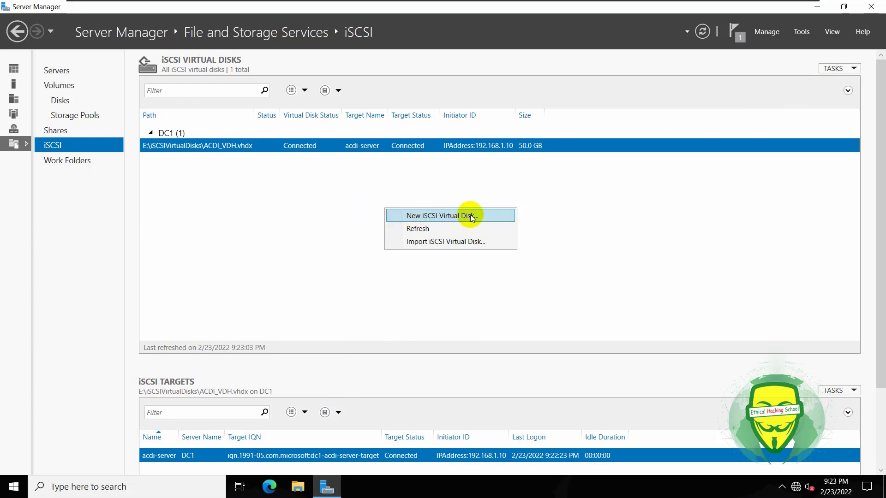
left_click(439, 215)
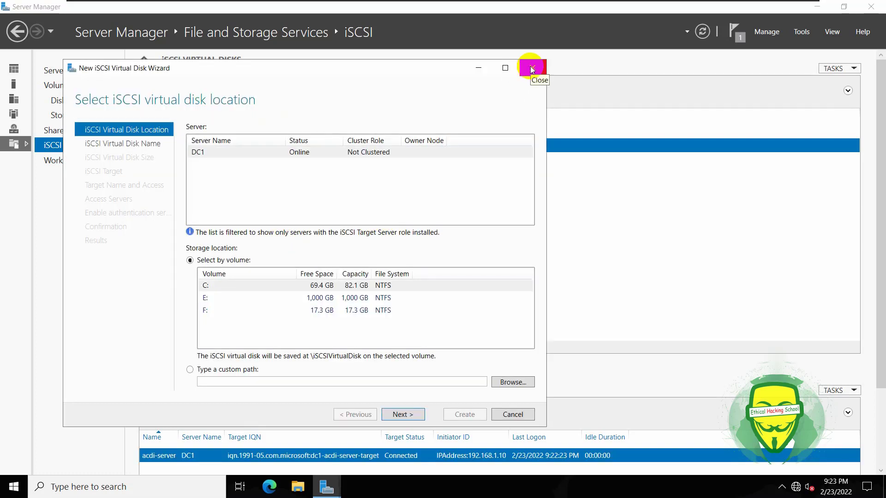
left_click(531, 67)
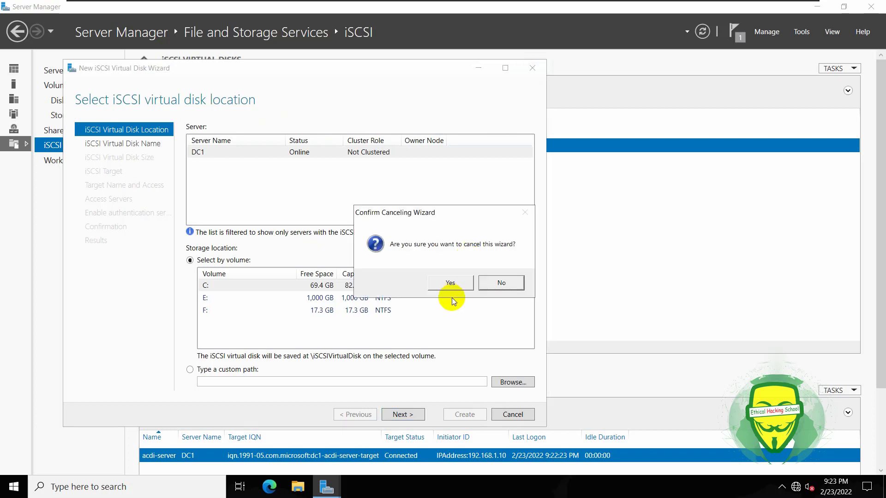
left_click(454, 284)
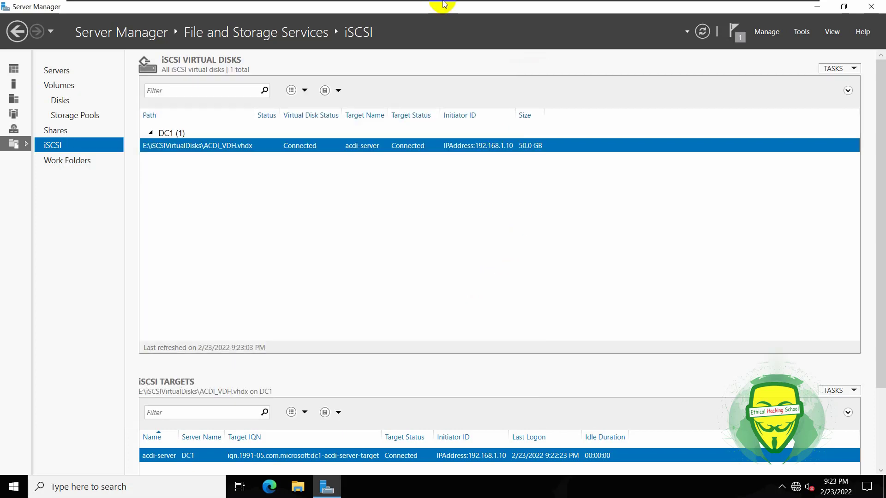
mouse_move(447, 3)
left_click(543, 12)
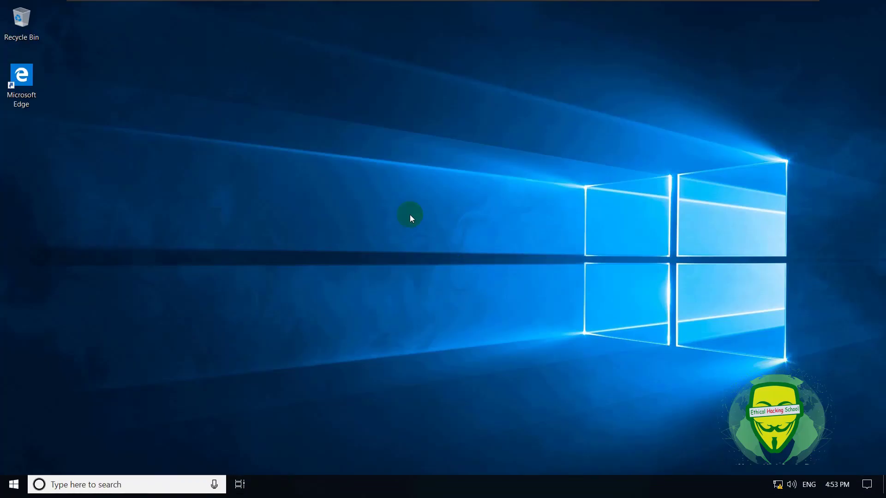
Show This PC in File Explorer with Folders collapsed so New Volume (E:) is listed.
left_click(297, 487)
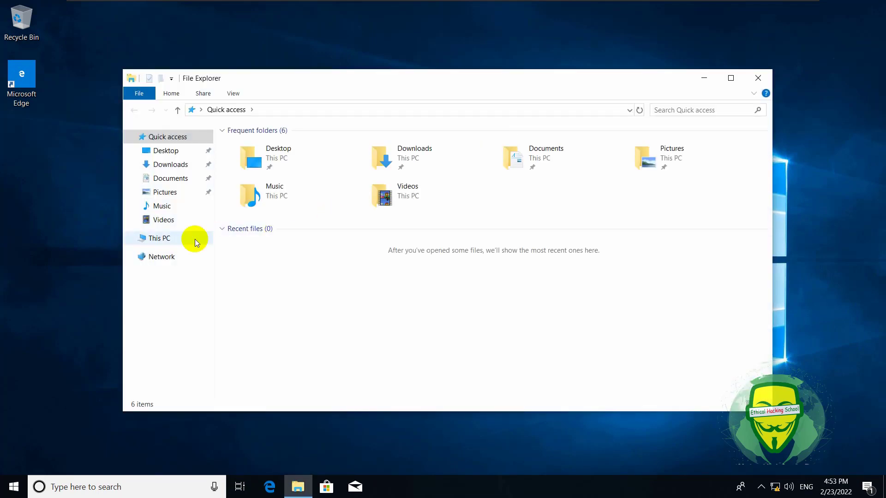
left_click(159, 239)
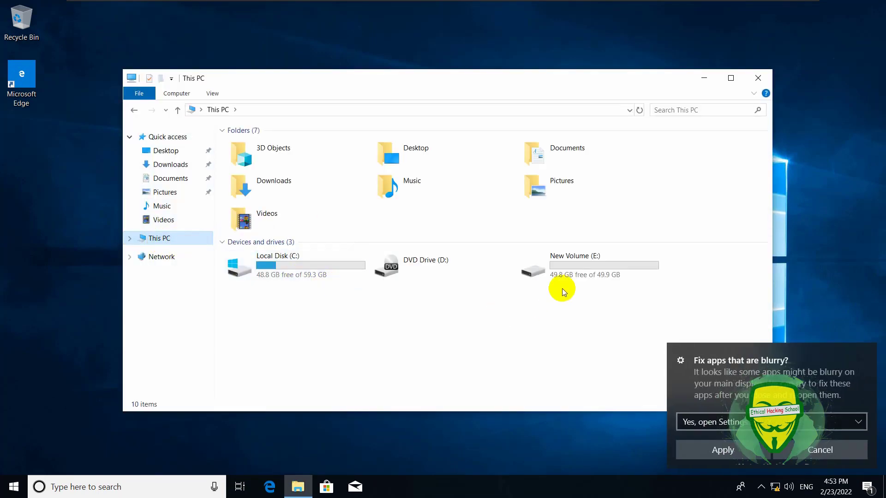
left_click(225, 132)
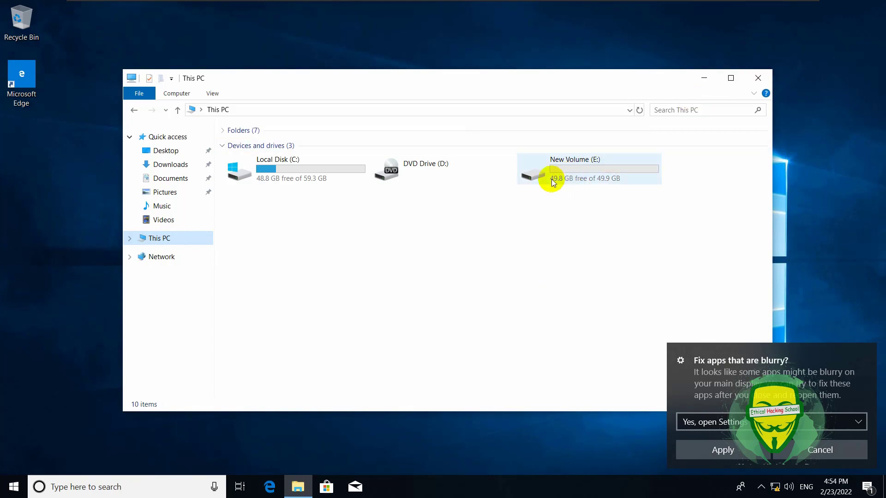
Open Computer Management from This PC and confirm Disk Management gives an access-rights error.
right_click(159, 238)
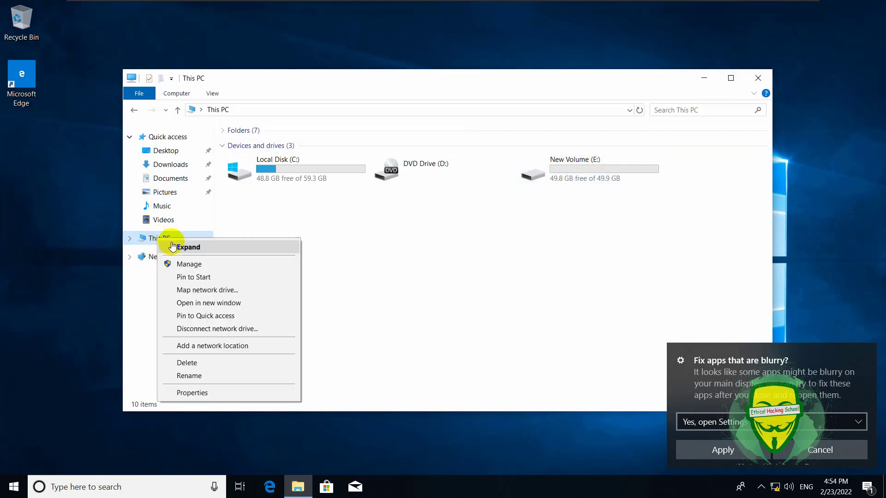
left_click(194, 264)
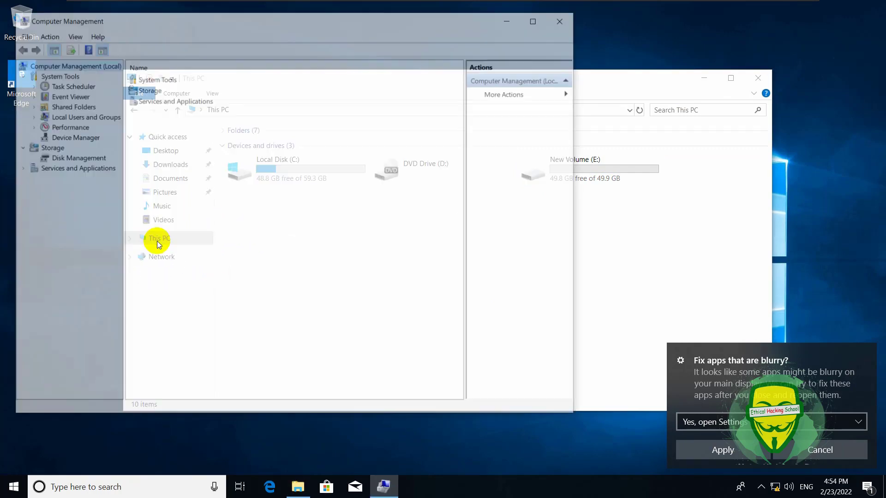
left_click(82, 160)
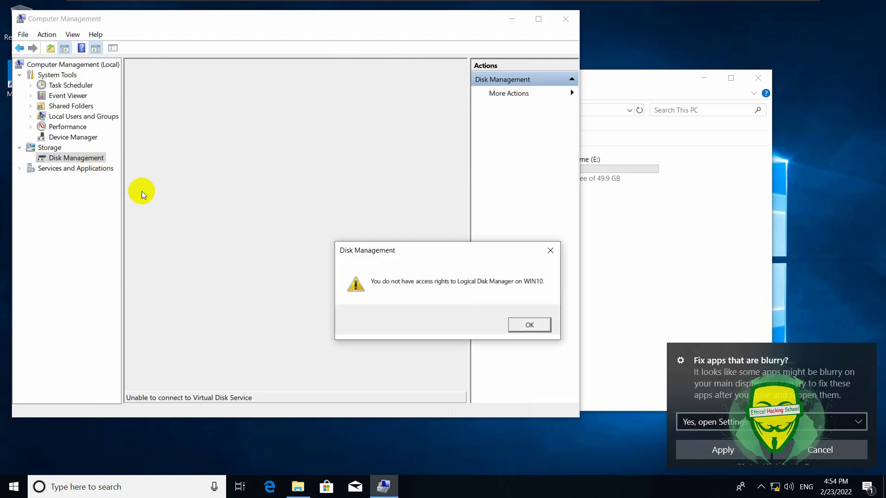
left_click(550, 250)
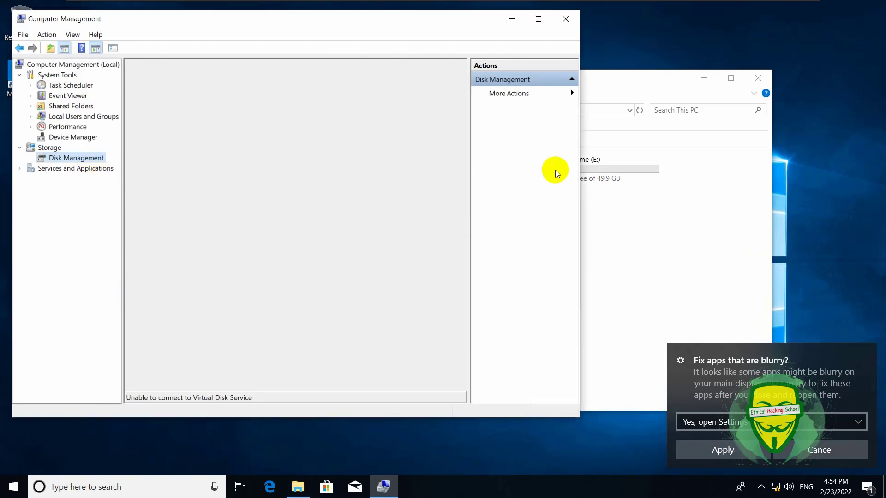
Close Computer Management and the This PC window.
left_click(565, 19)
left_click_drag(550, 83, 537, 41)
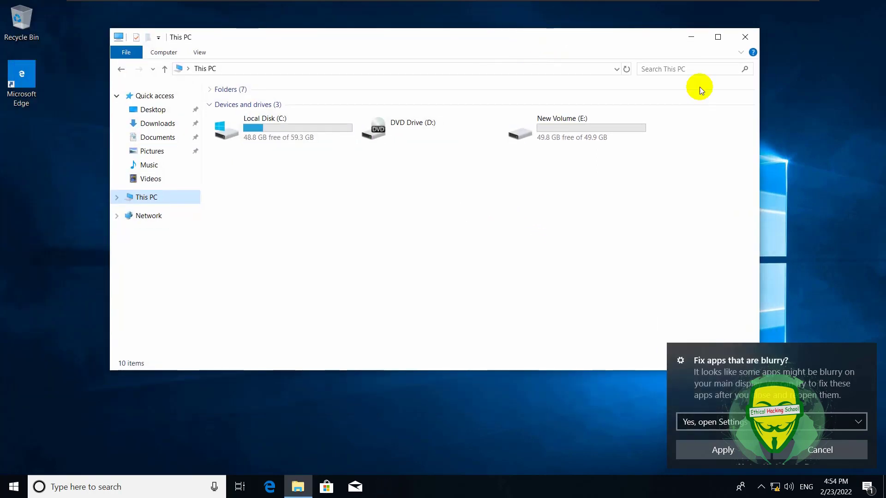
left_click(745, 38)
Alt+Tab away from Computer Management to the FIREWALL title slide.
mouse_move(604, 2)
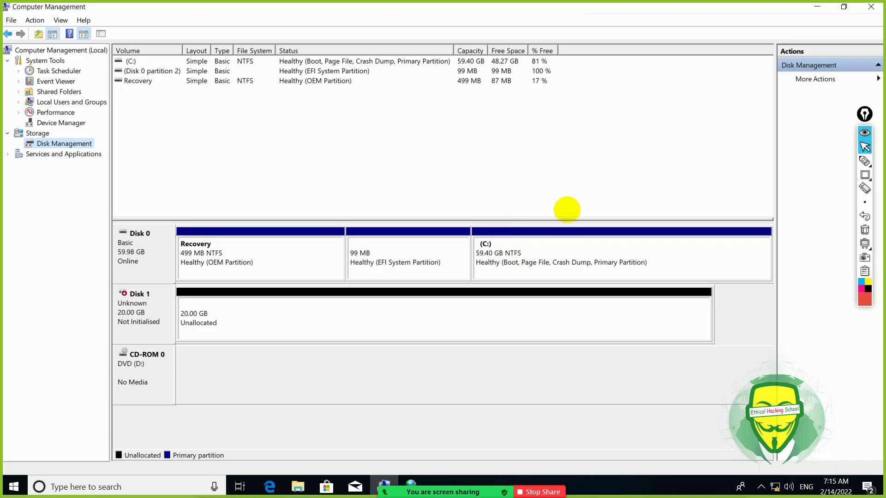
key("alt+Tab")
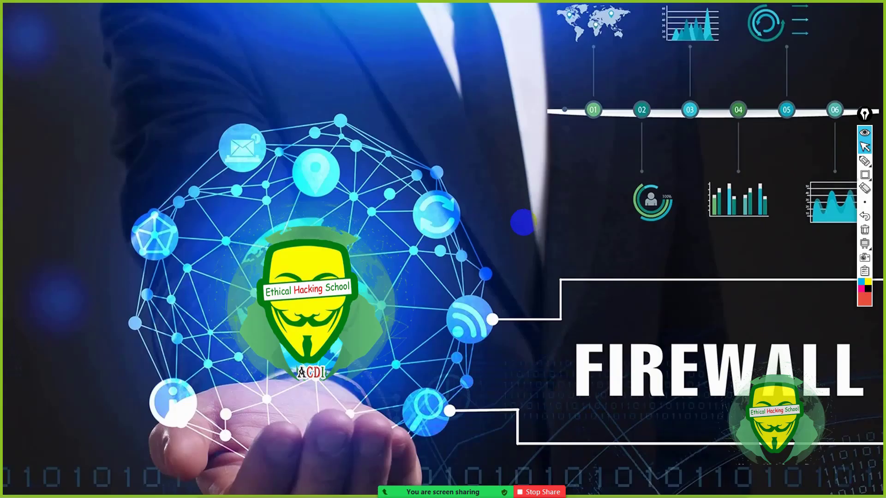